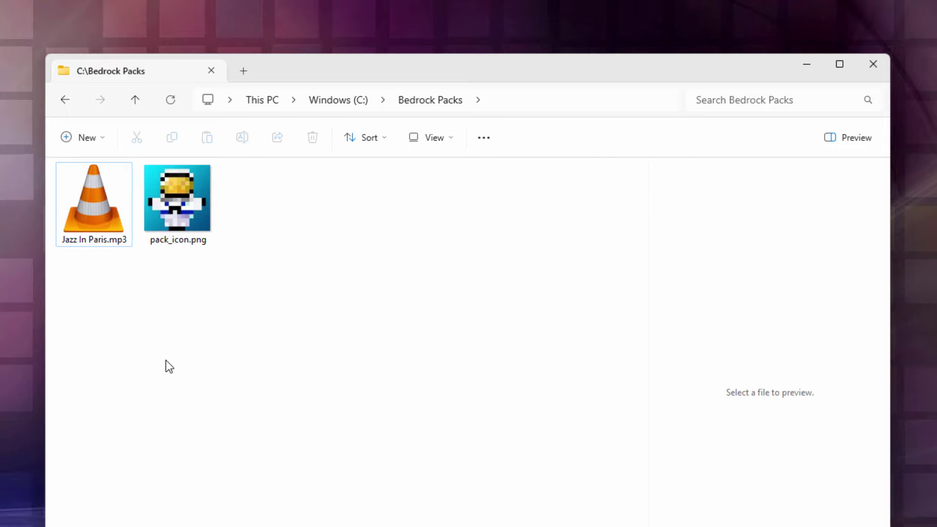
Check Jazz In Paris.mp3 in Bedrock Packs, then go to the bedrock-samples releases page in Chrome
click(90, 212)
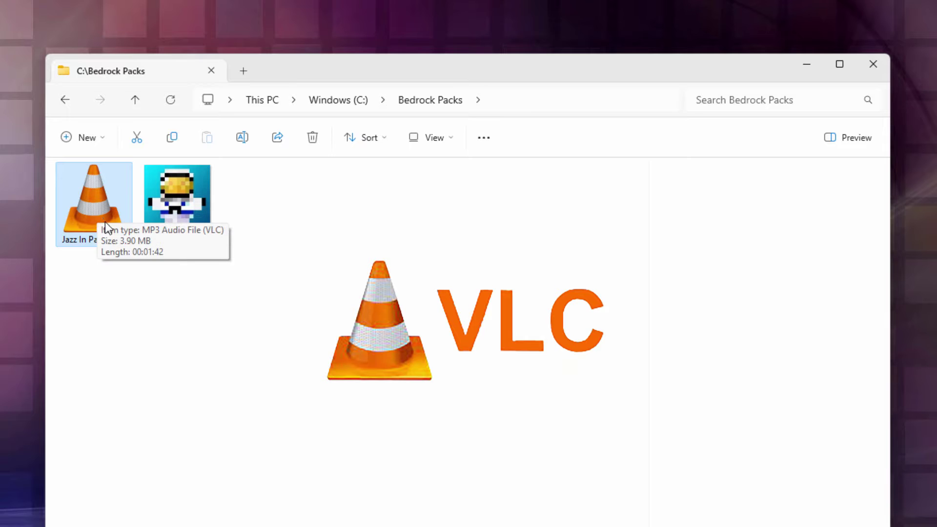
click(104, 272)
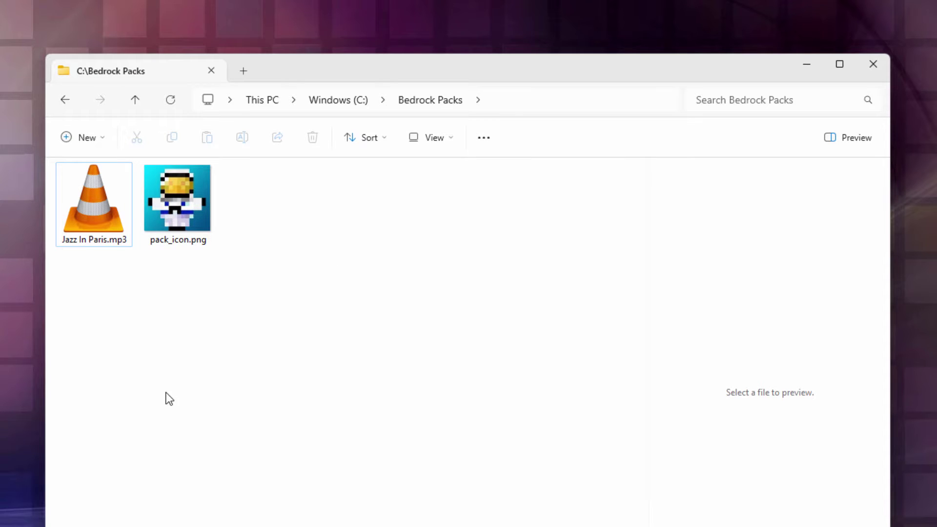
click(262, 30)
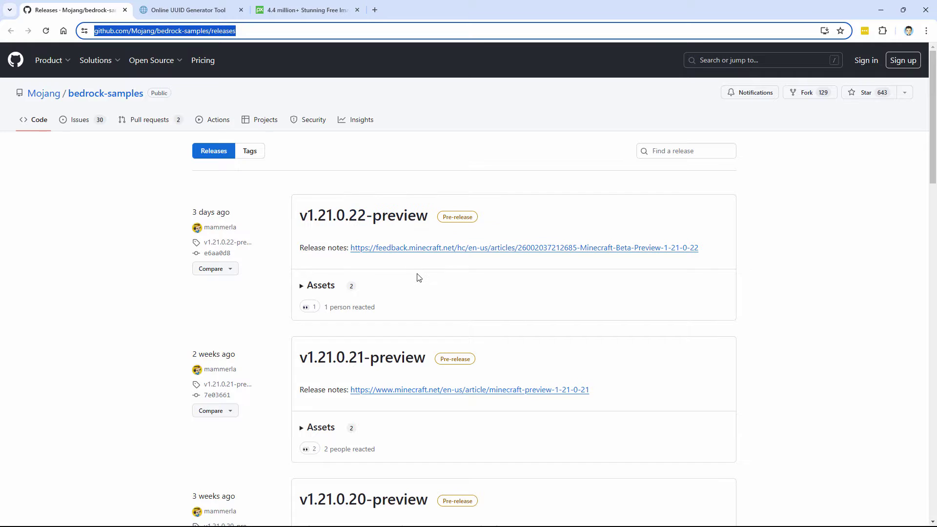
Save the v1.20.70.6 Source code (zip) release asset into C:\Bedrock Packs
scroll(425, 271, down, 3)
scroll(424, 271, down, 10)
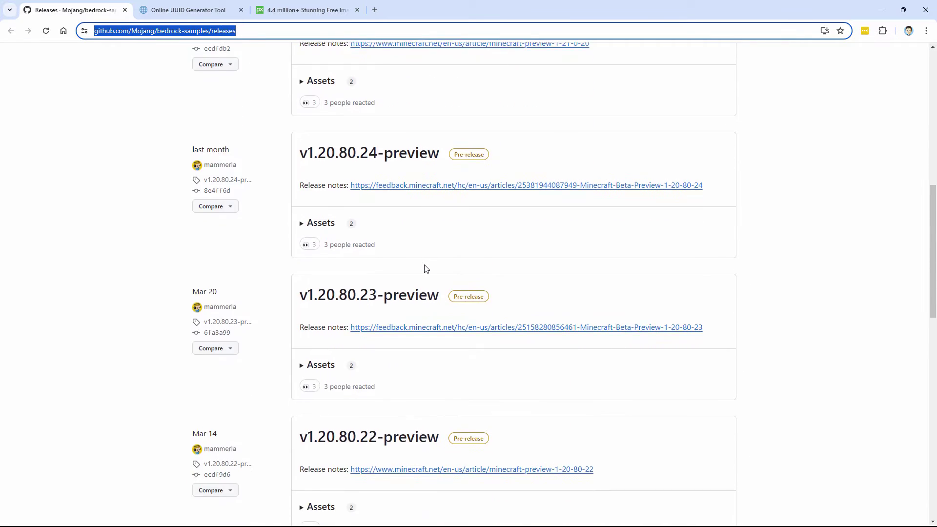
scroll(427, 269, down, 4)
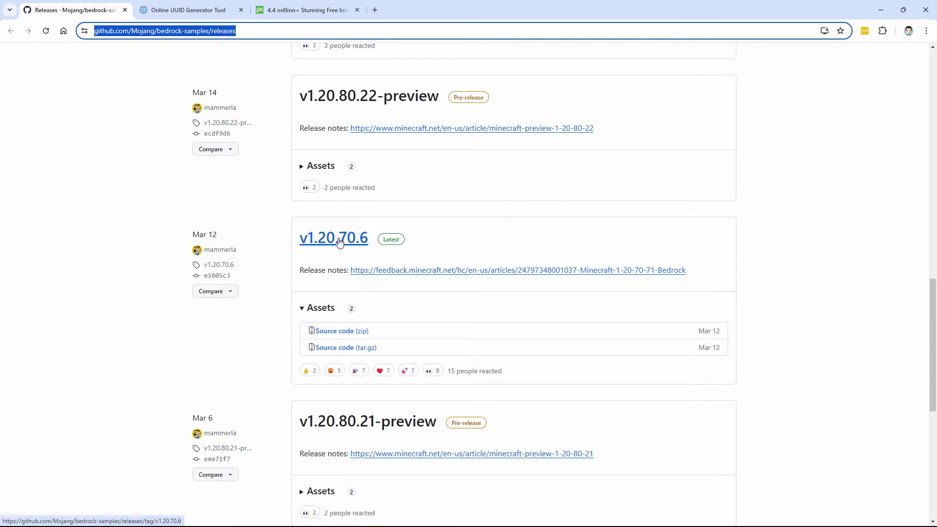
click(341, 337)
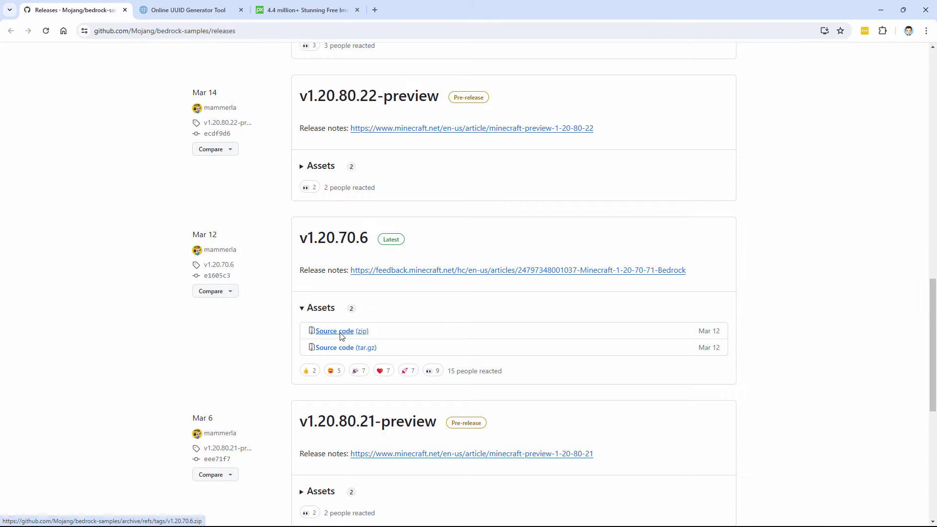
click(747, 482)
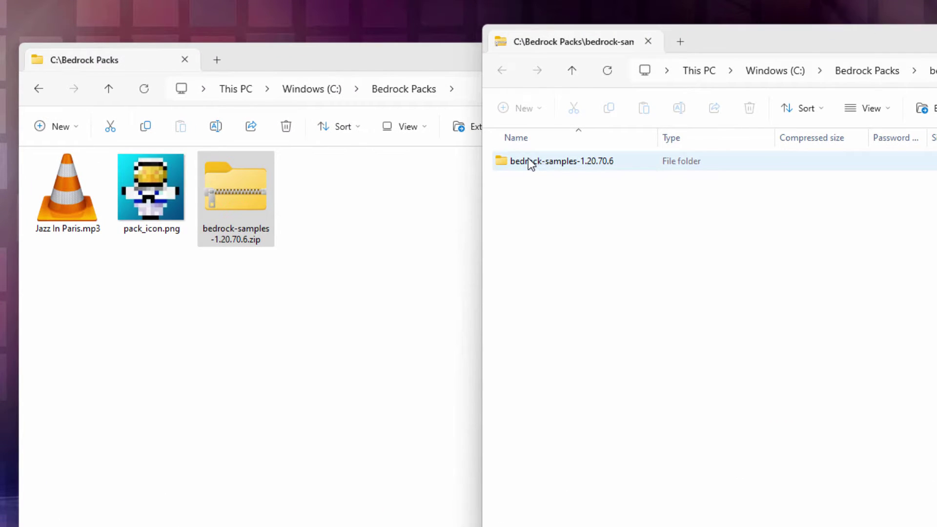
Copy manifest.json from the zip's bedrock-samples-1.20.70.6\resource_pack folder into Bedrock Packs
double_click(530, 162)
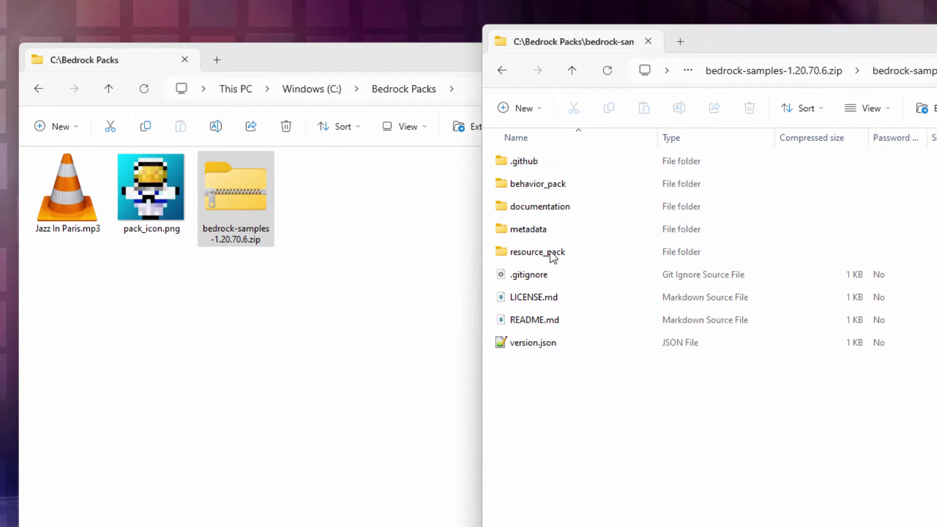
double_click(508, 252)
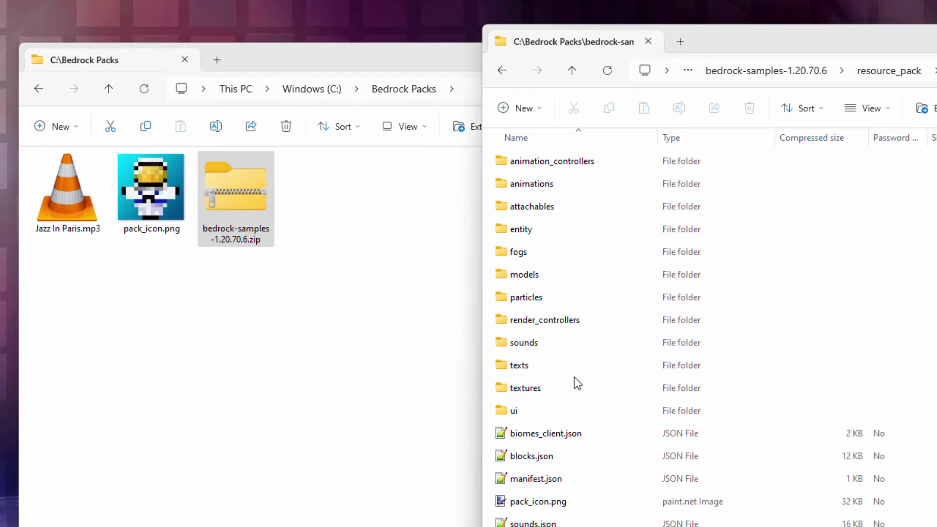
click(521, 485)
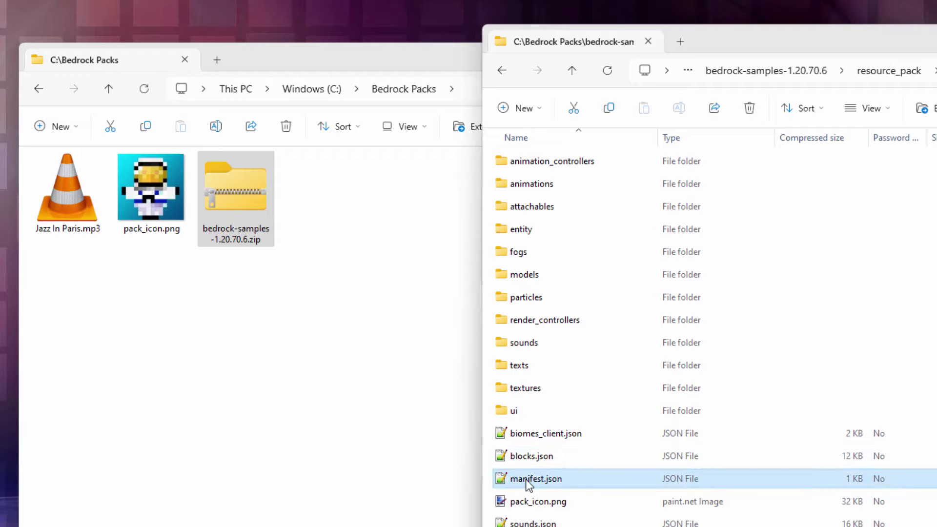
drag(539, 484, 185, 414)
click(215, 424)
Copy record_blocks.png from the sample's textures\items folder into Bedrock Packs
key(alt+Tab)
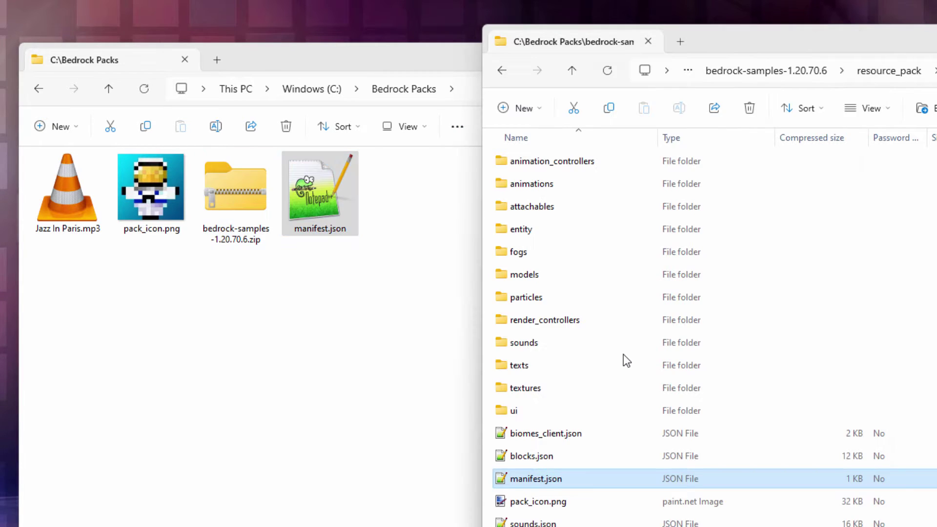
double_click(498, 388)
double_click(499, 272)
scroll(568, 373, down, 10)
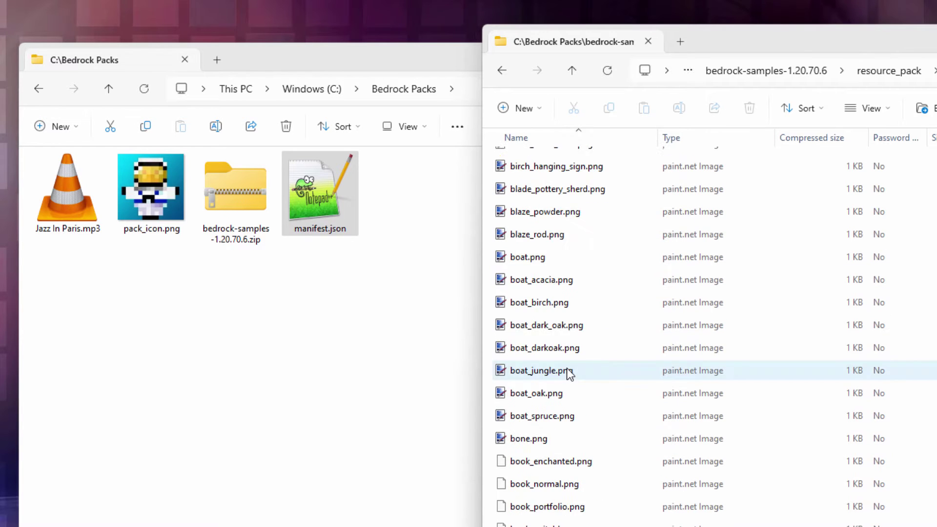
scroll(568, 373, down, 20)
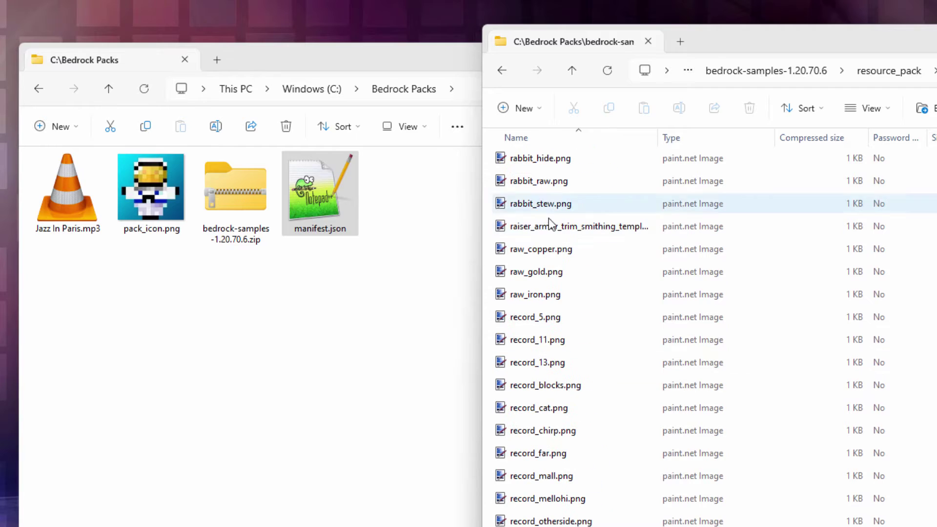
click(543, 388)
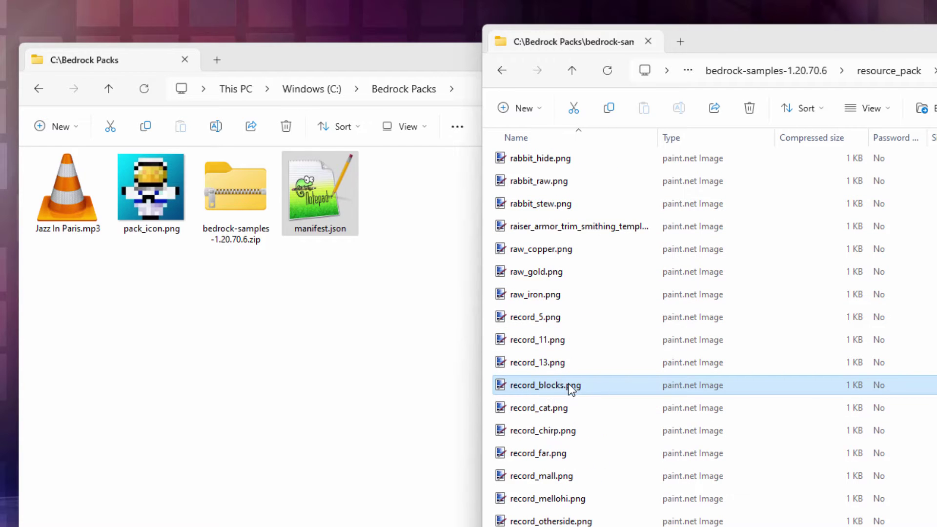
drag(498, 387, 276, 347)
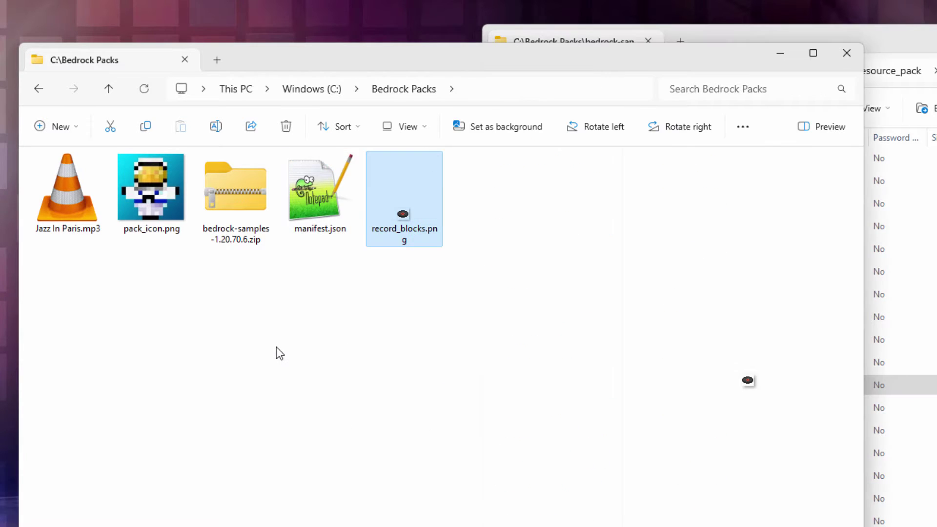
click(909, 105)
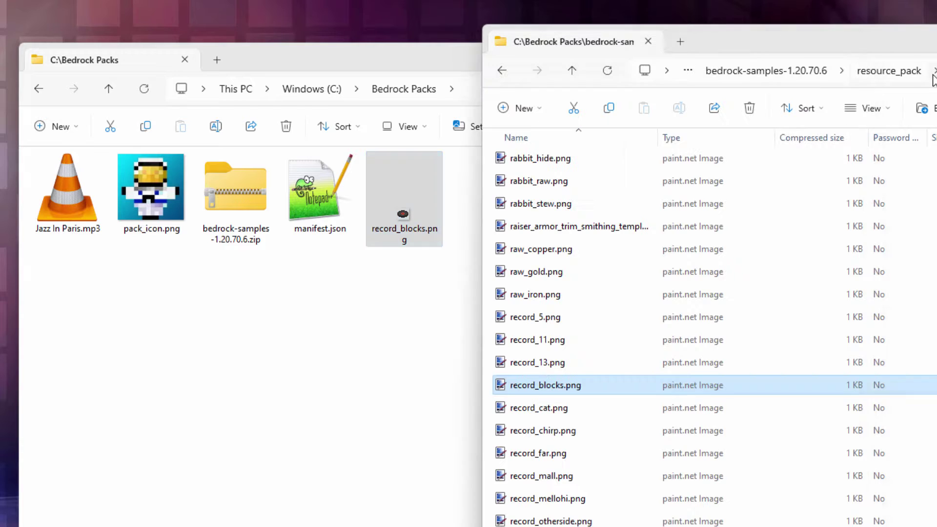
Copy en_US.lang from the sample's texts folder into Bedrock Packs
click(886, 73)
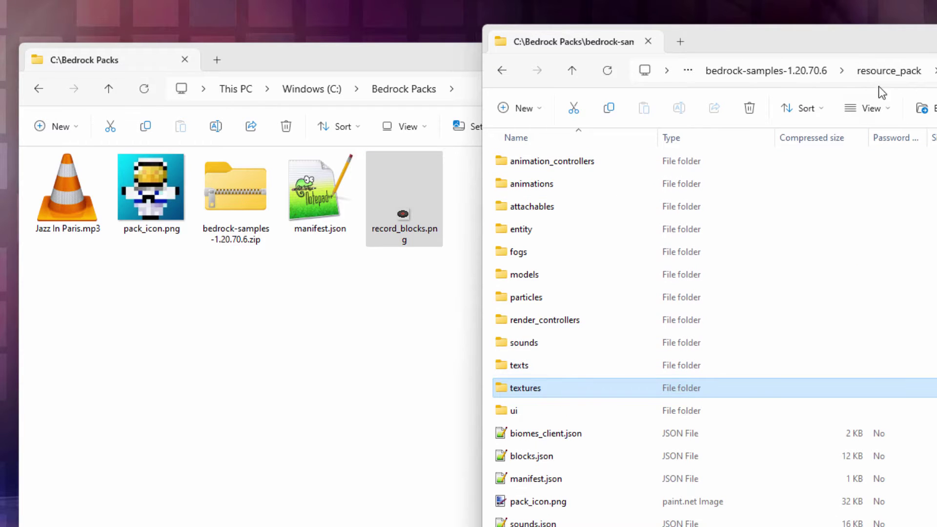
double_click(501, 365)
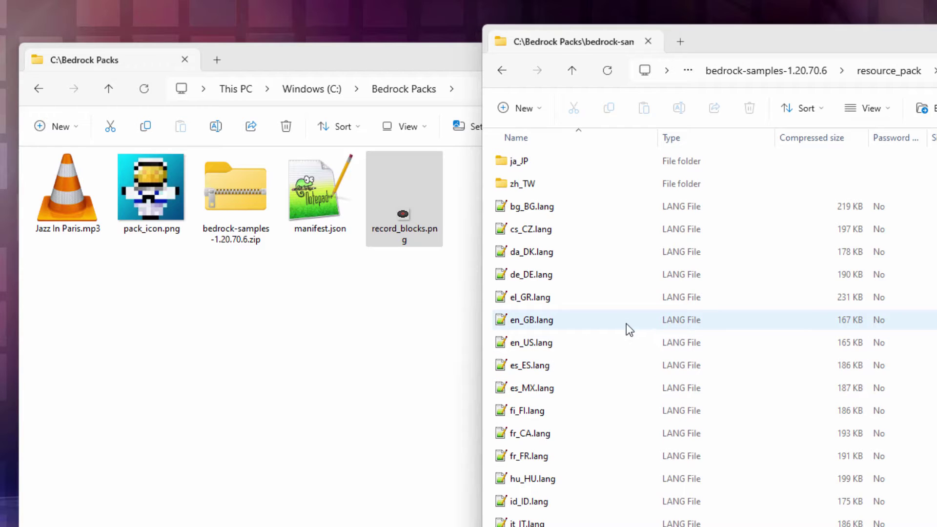
click(539, 345)
drag(551, 343, 367, 340)
click(883, 343)
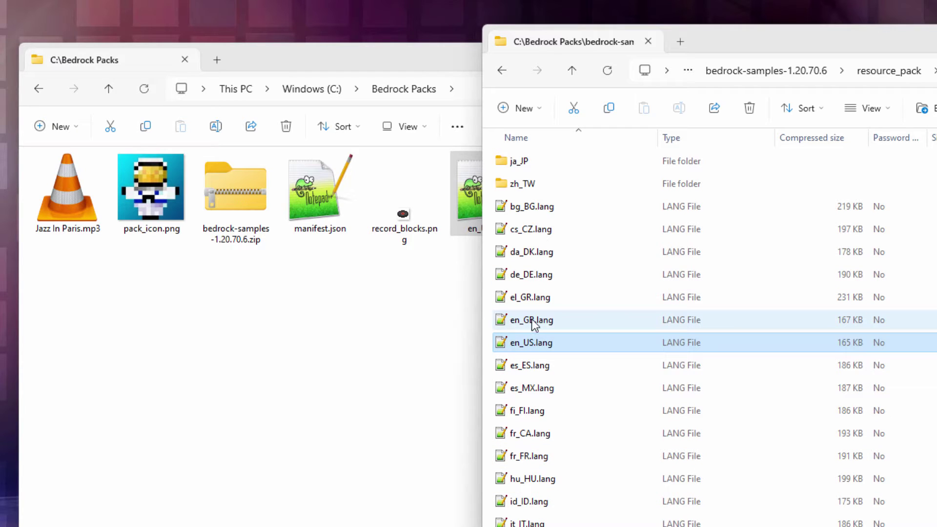
Return to the sample resource_pack folder and open its sounds folder
click(904, 77)
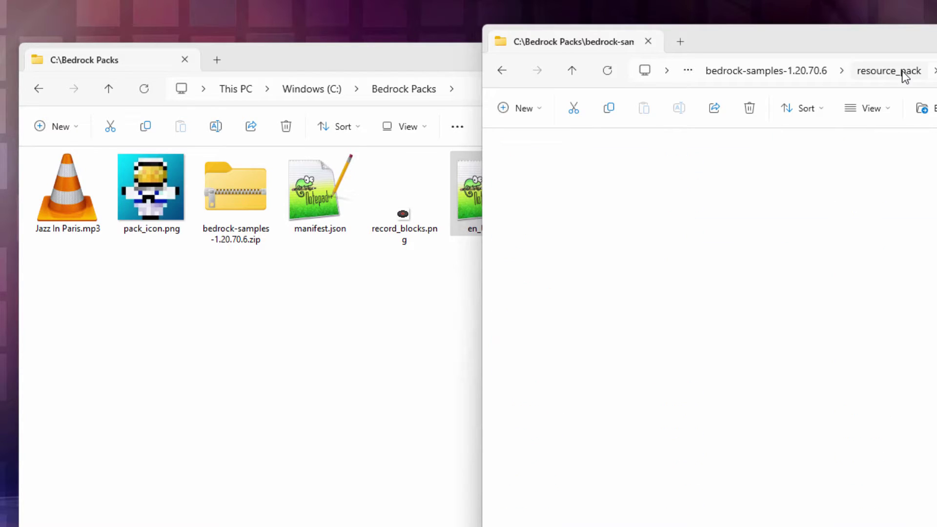
double_click(524, 343)
scroll(527, 342, down, 5)
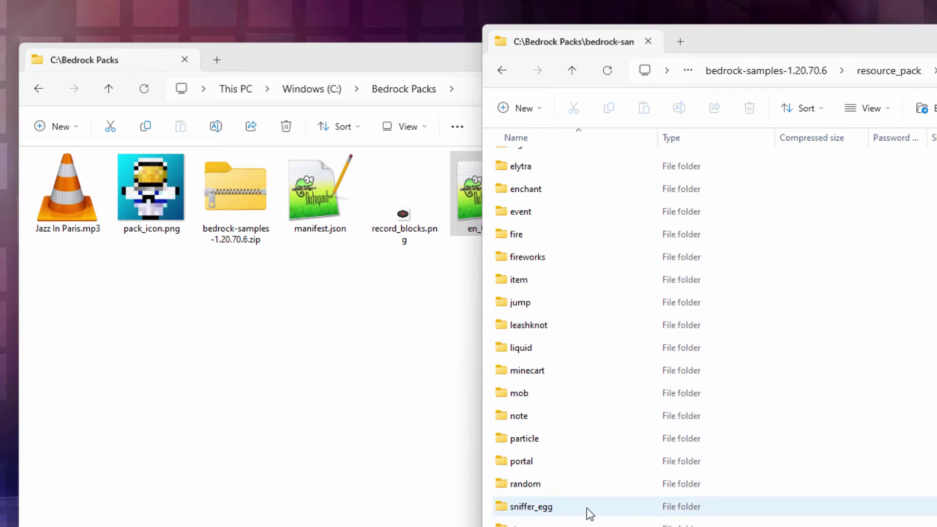
Arrange the two Explorer windows and create nested 'sounds' and 'music' folders in Bedrock Packs
click(177, 332)
drag(545, 62, 495, 79)
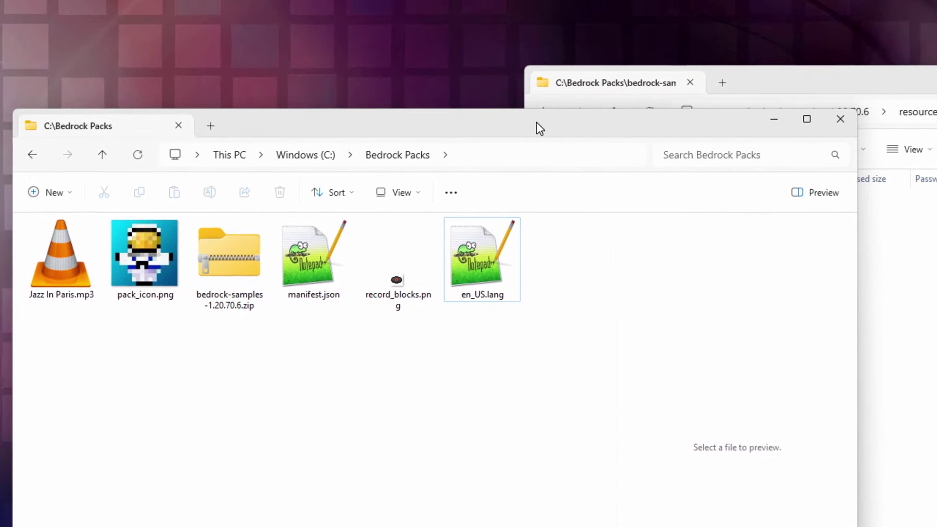
drag(757, 73, 472, 34)
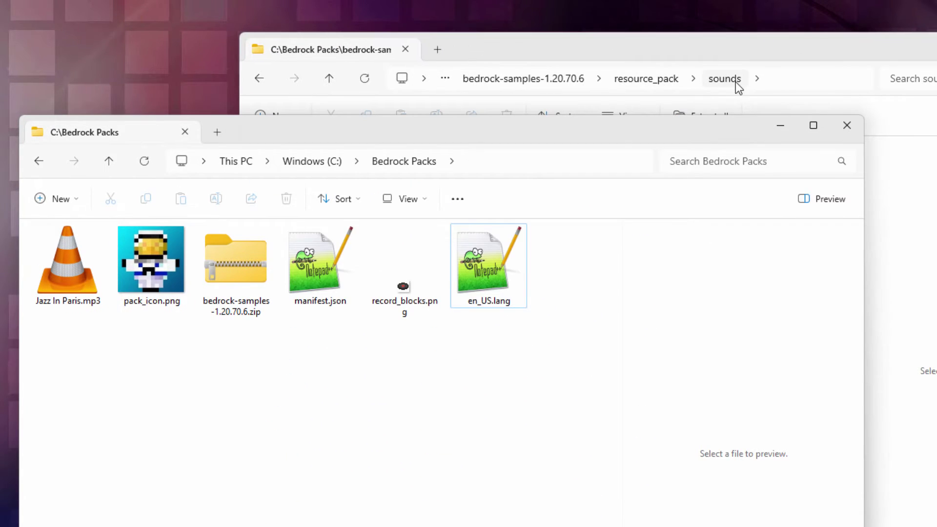
click(74, 197)
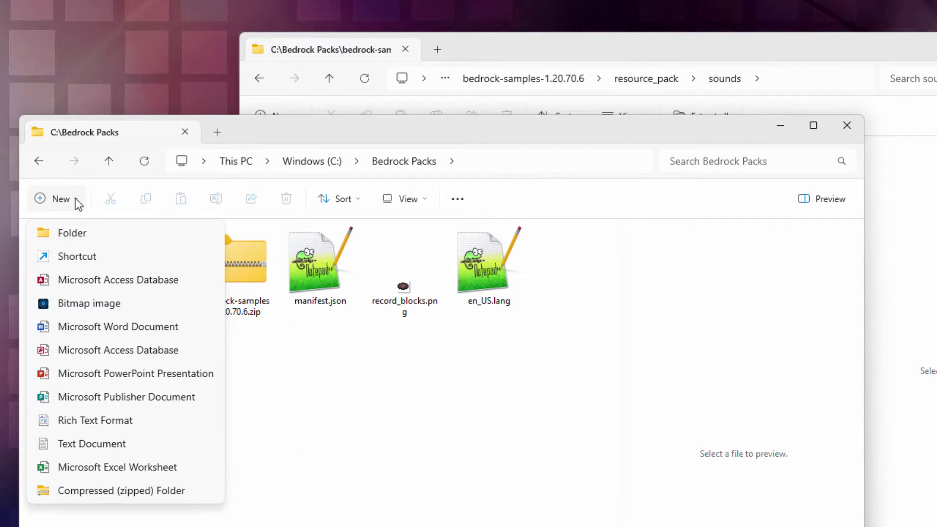
click(71, 231)
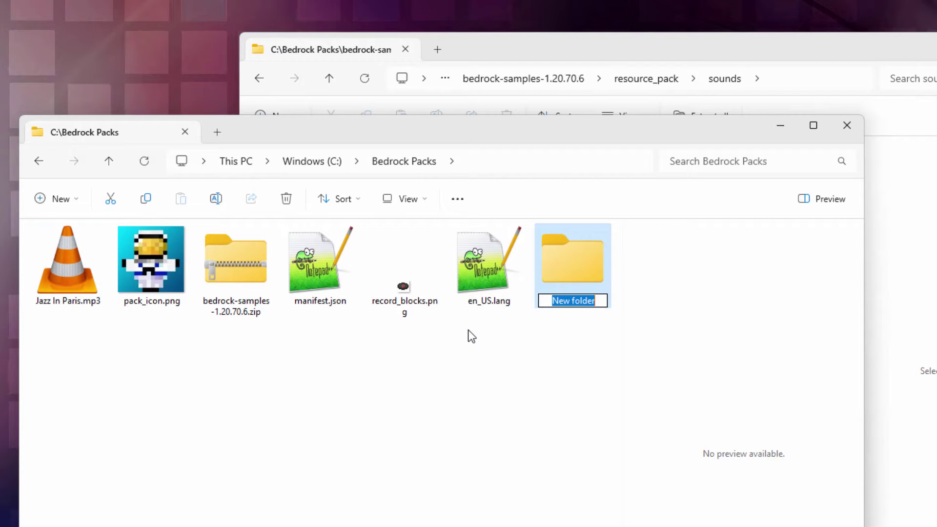
text(sounds)
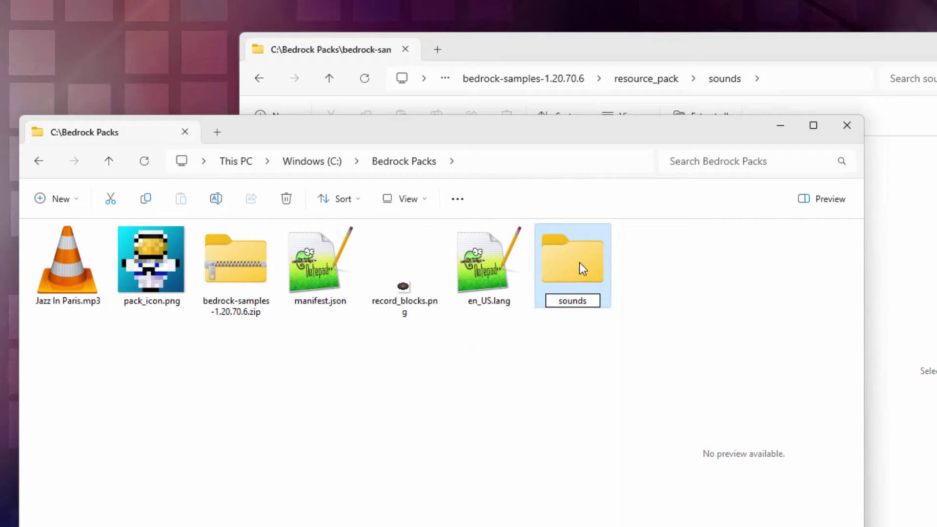
key(Return)
double_click(579, 263)
click(65, 200)
click(73, 231)
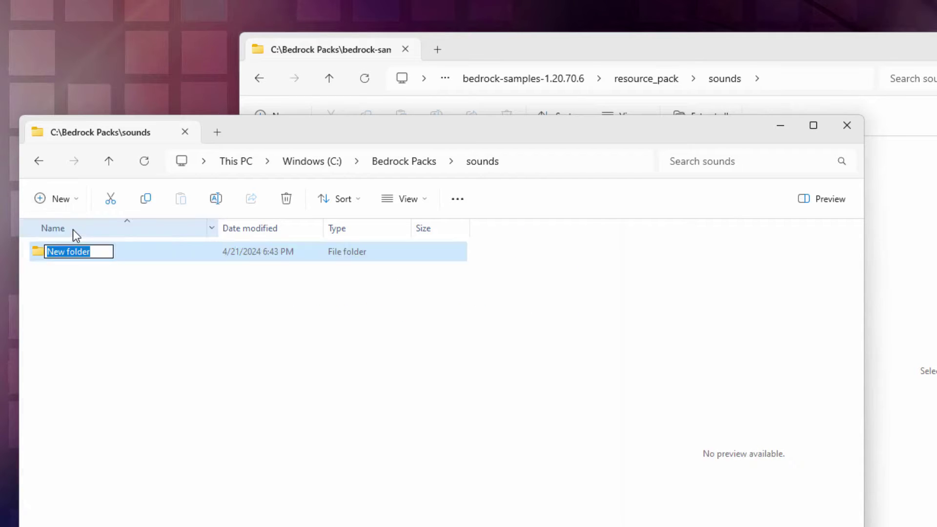
text(music)
key(Return)
Inside music, create a 'game' folder containing a 'records' folder
double_click(57, 253)
click(61, 201)
click(70, 232)
text(game)
key(Return)
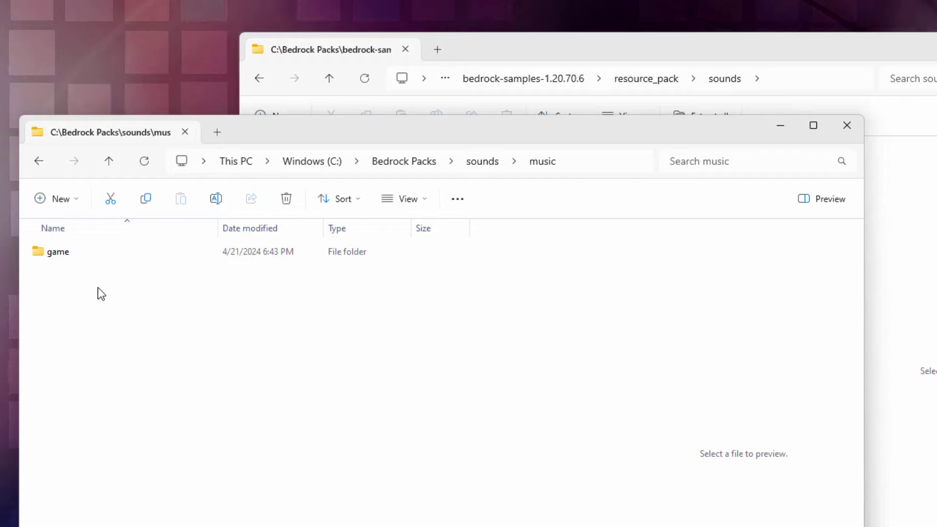
double_click(46, 252)
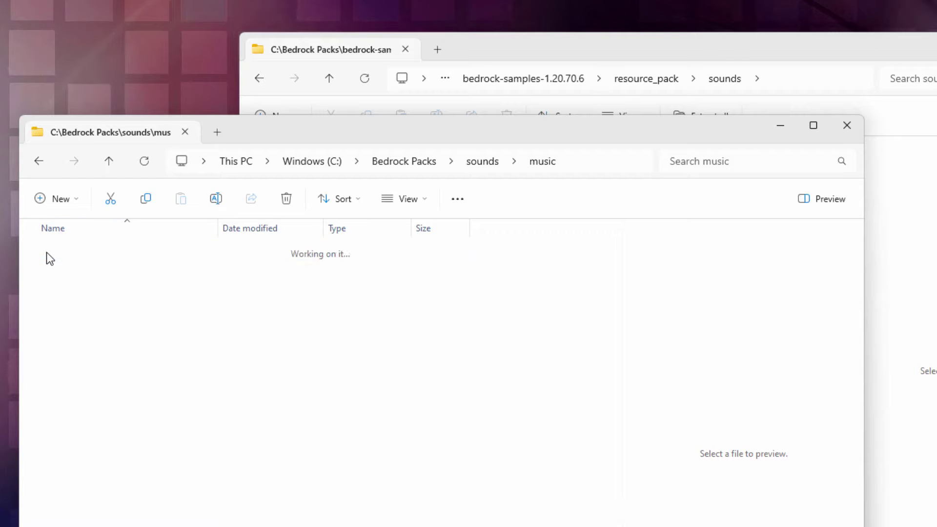
click(79, 202)
click(79, 234)
text(records)
click(63, 283)
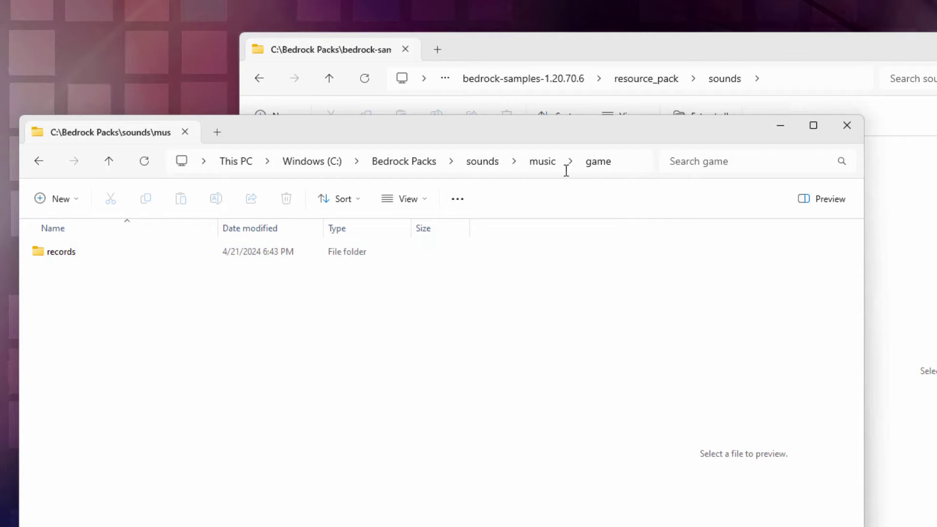
Check the sample pack's texts folder and create a matching 'texts' folder in Bedrock Packs
click(429, 170)
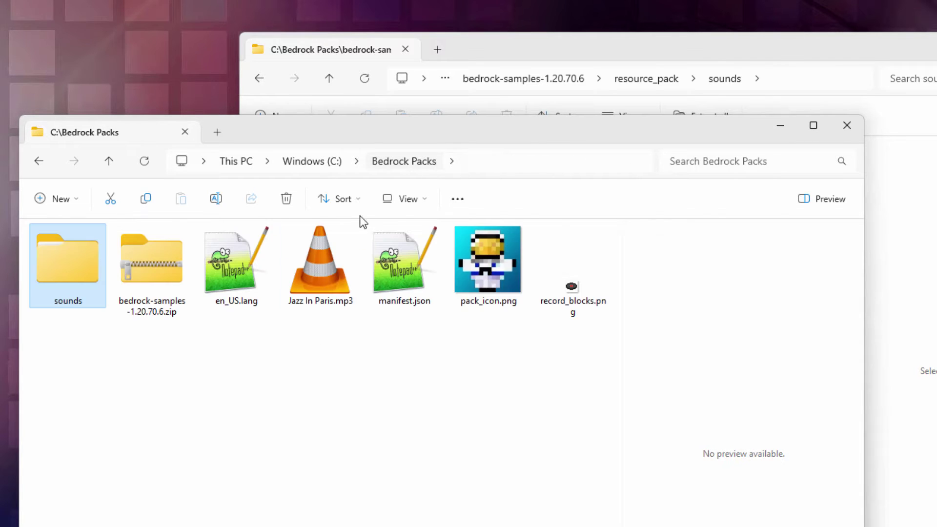
click(223, 393)
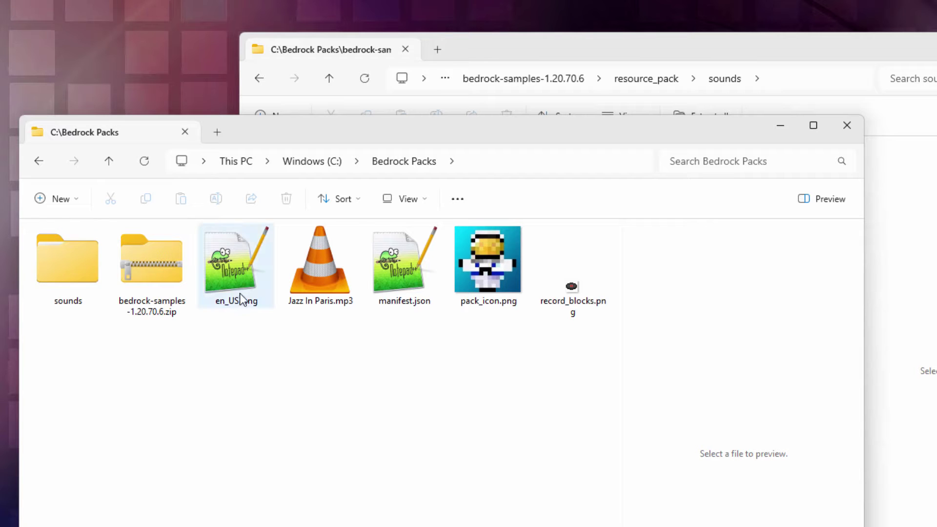
click(640, 80)
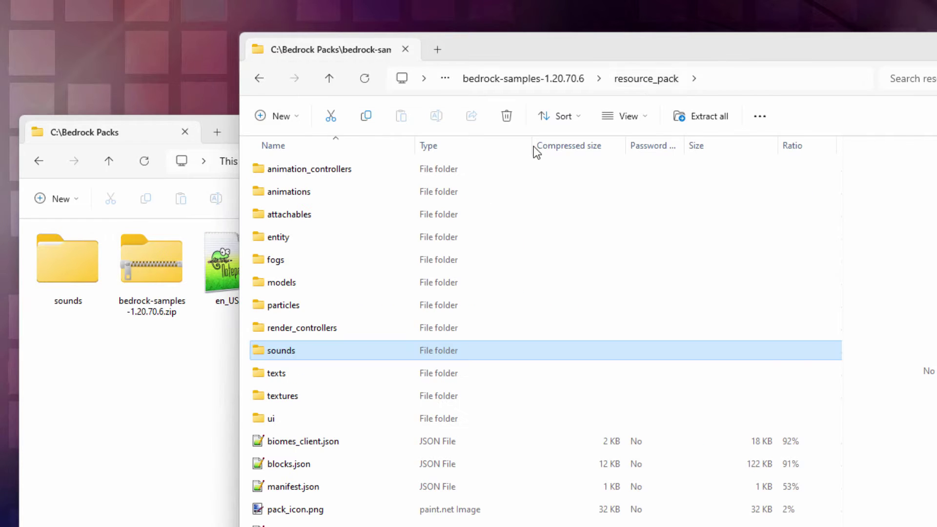
double_click(266, 373)
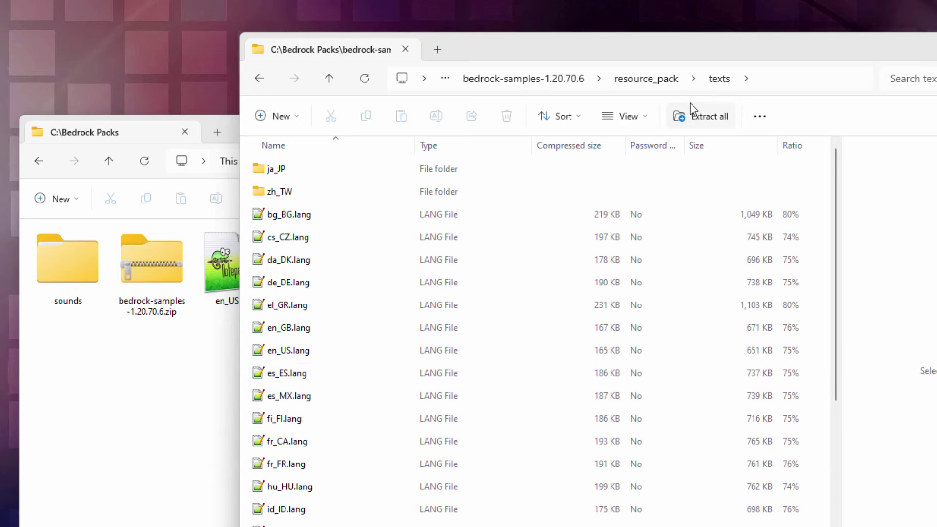
click(195, 303)
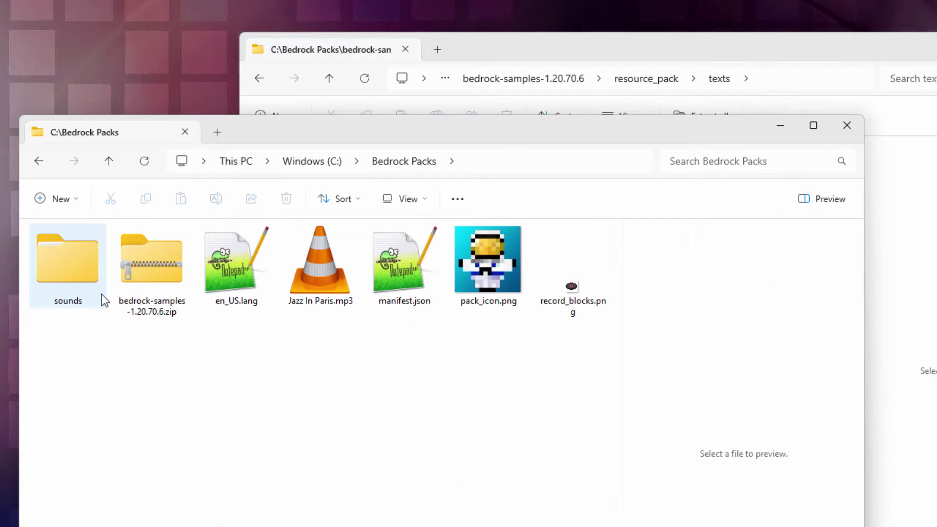
click(75, 194)
click(75, 233)
text(tex)
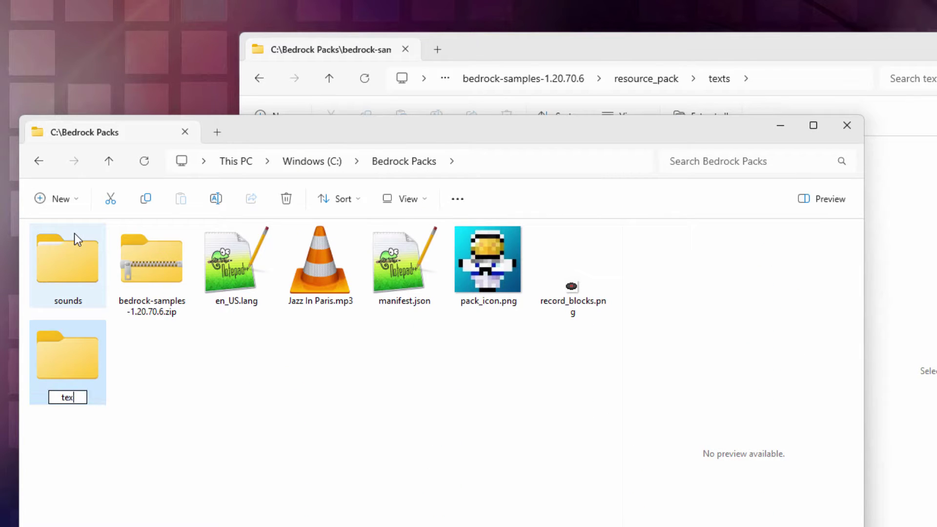
text(ts)
click(162, 382)
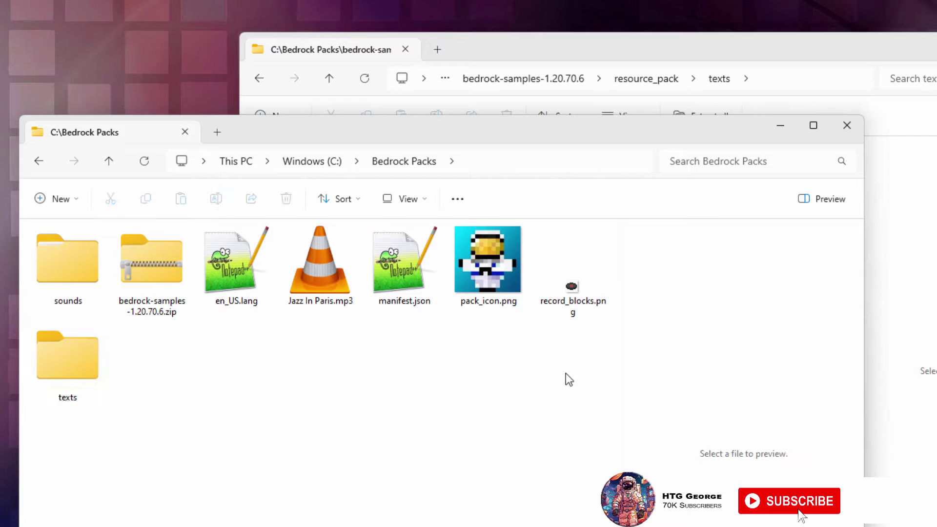
Check the sample's textures\items, then create 'textures' with an 'items' subfolder in Bedrock Packs
click(664, 84)
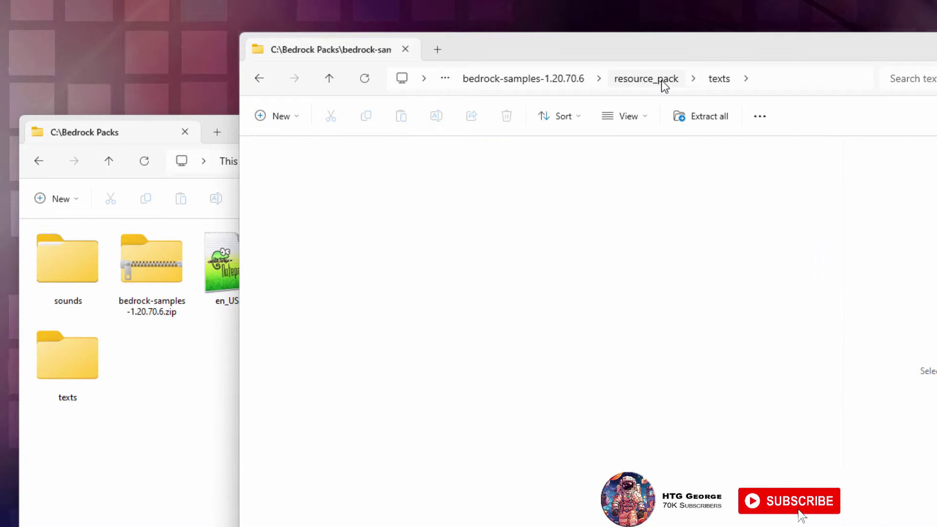
click(664, 84)
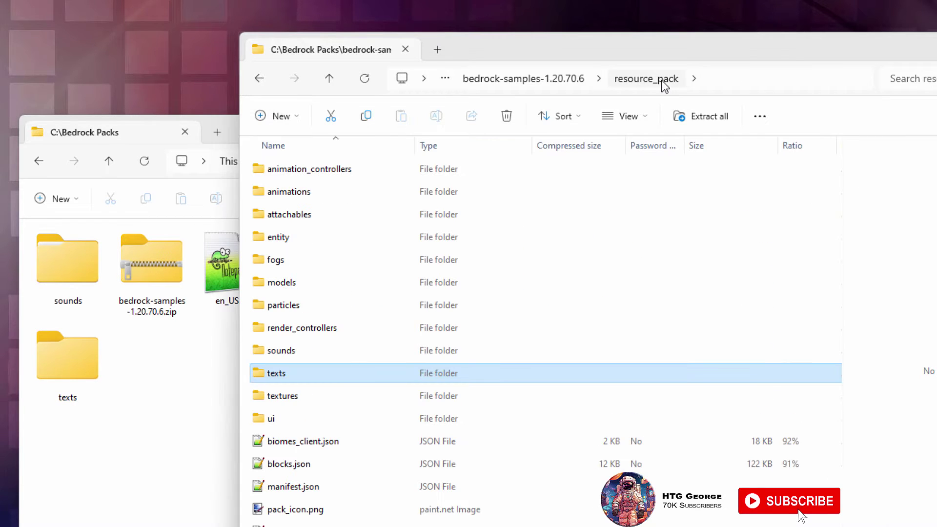
double_click(254, 397)
double_click(262, 285)
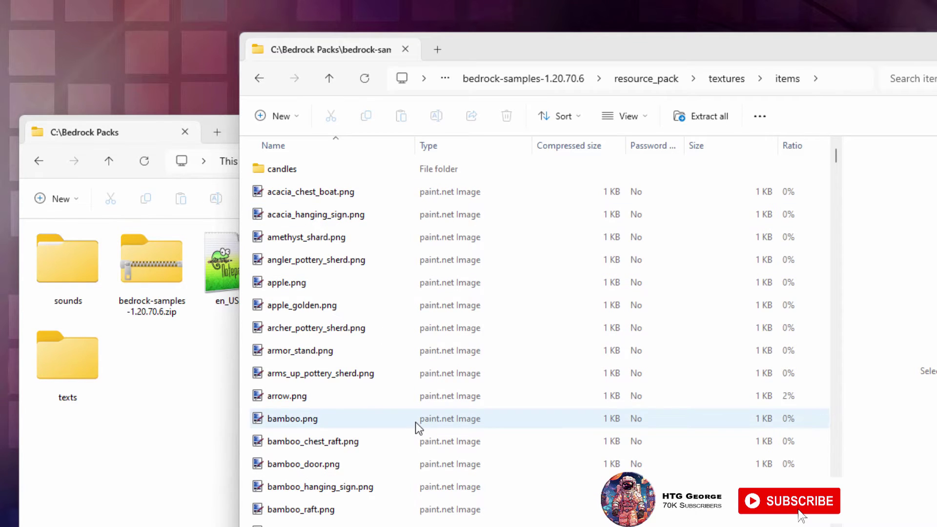
click(58, 199)
click(73, 230)
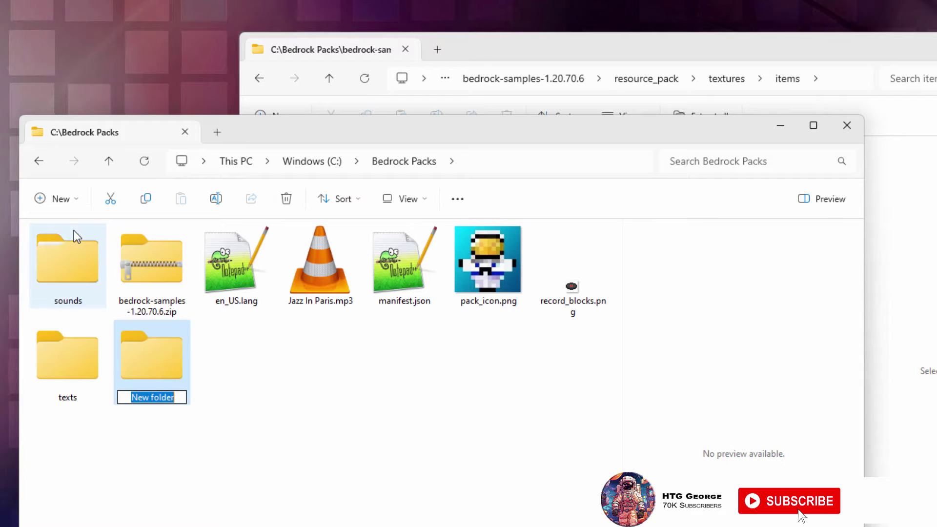
text(textures)
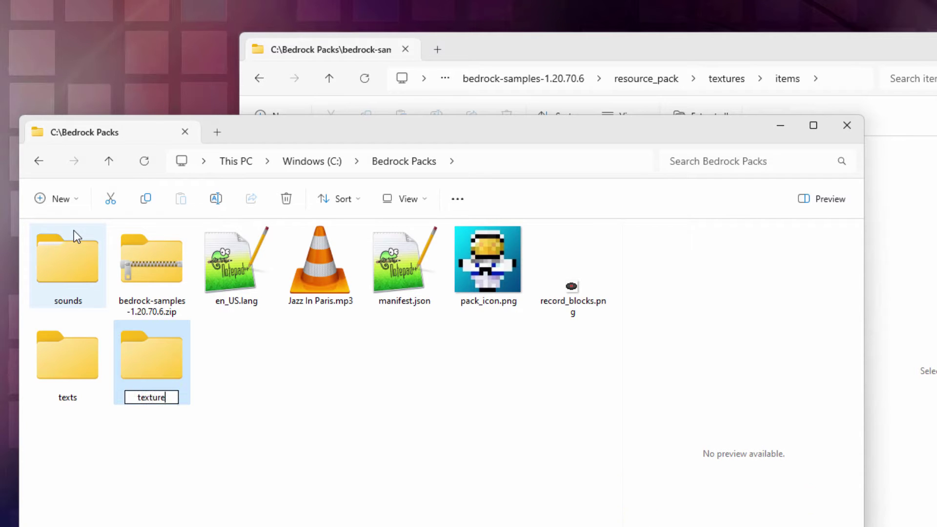
key(Return)
double_click(156, 361)
click(78, 200)
click(73, 233)
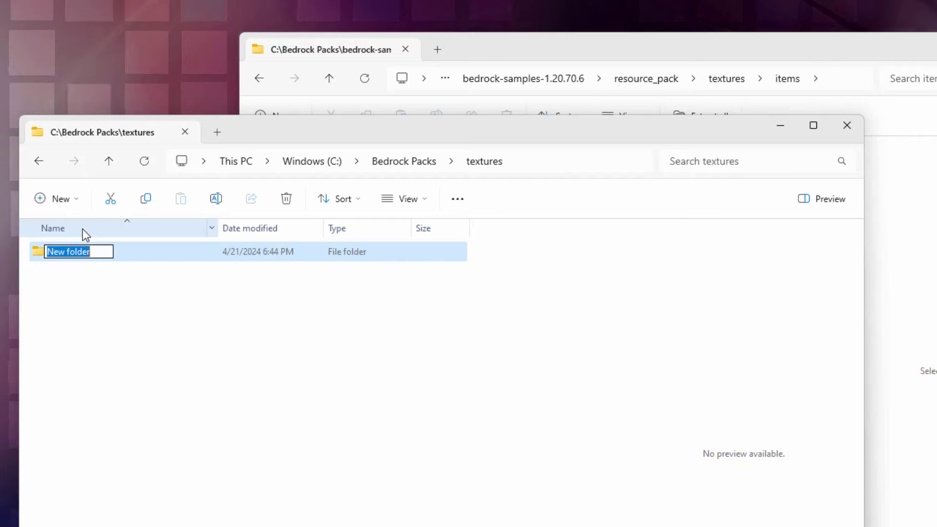
text(items)
key(Return)
key(alt+Up)
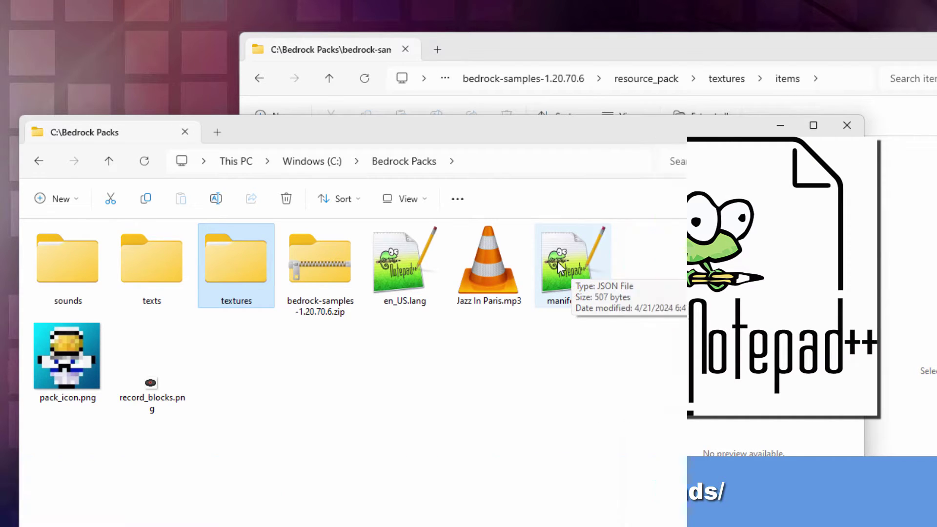
Open manifest.json in Notepad++ and change the header description to 'Custom Record 1.20.73'
double_click(567, 274)
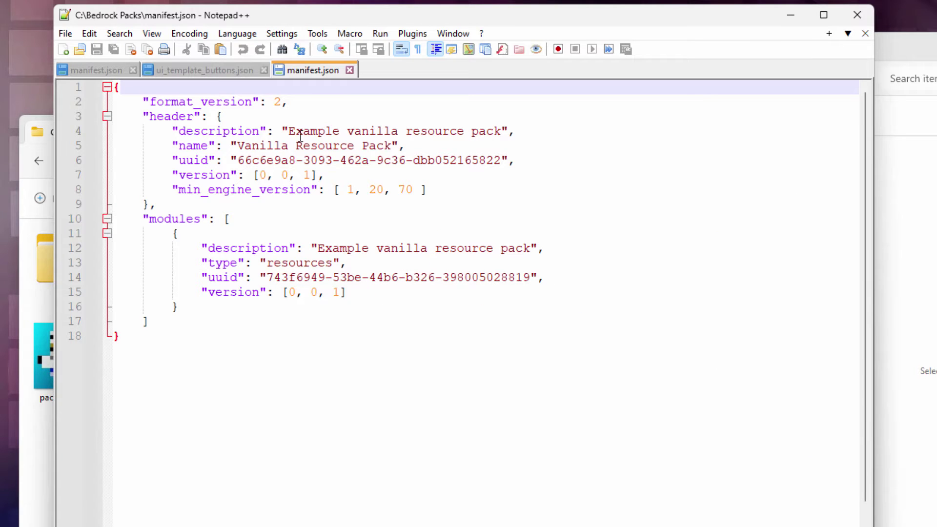
drag(502, 128, 282, 131)
drag(531, 248, 318, 248)
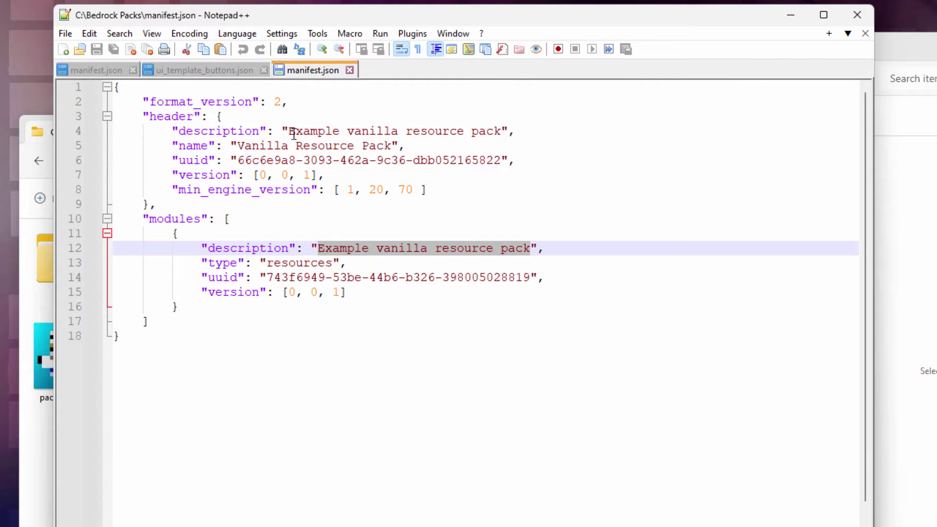
click(282, 147)
drag(392, 147, 238, 146)
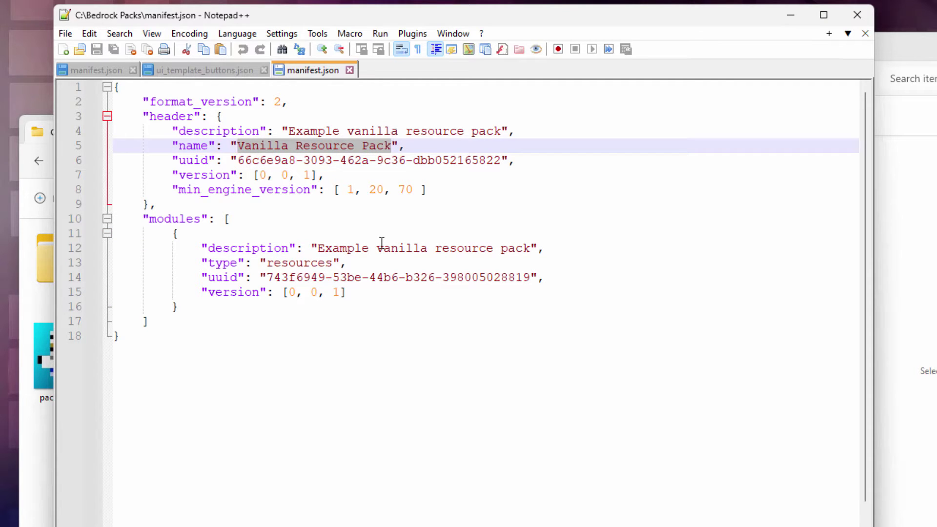
click(421, 145)
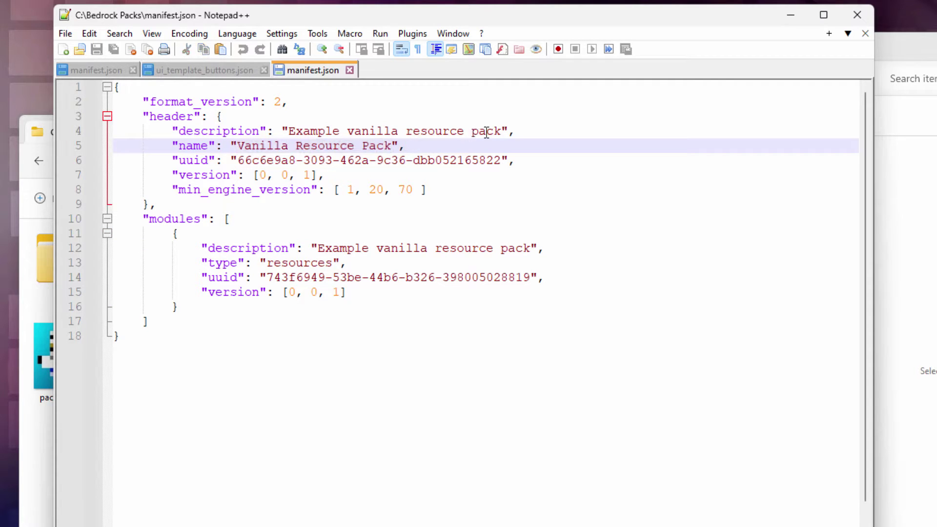
drag(501, 131, 291, 129)
text(Custom Record)
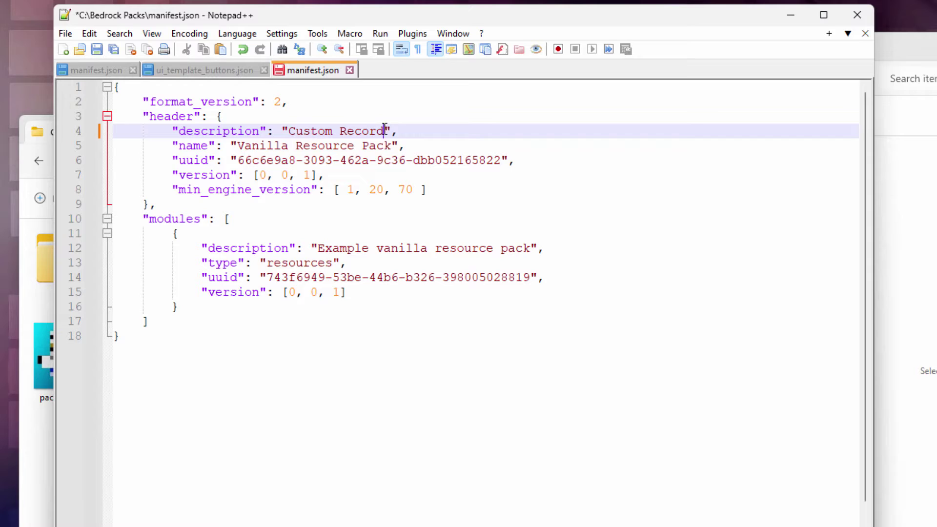
text( 1.20.73)
Replace the pack name 'Vanilla Resource Pack' with 'Custom Record 1.20.73'
drag(444, 128, 289, 130)
right_click(301, 135)
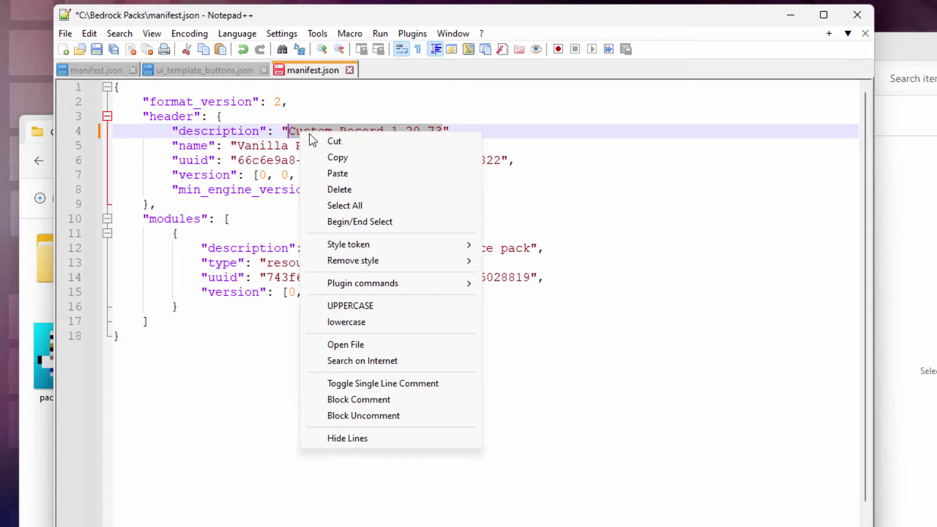
click(337, 157)
click(391, 146)
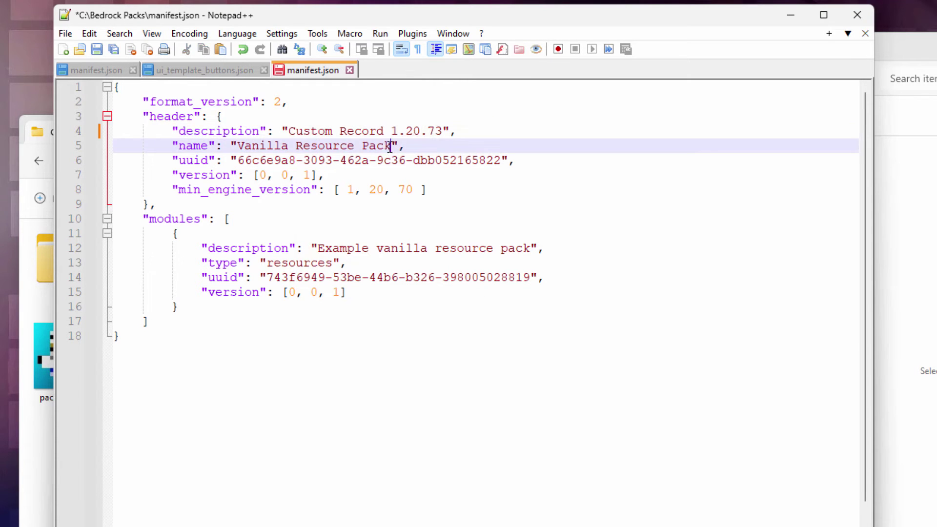
drag(384, 146, 236, 146)
right_click(249, 146)
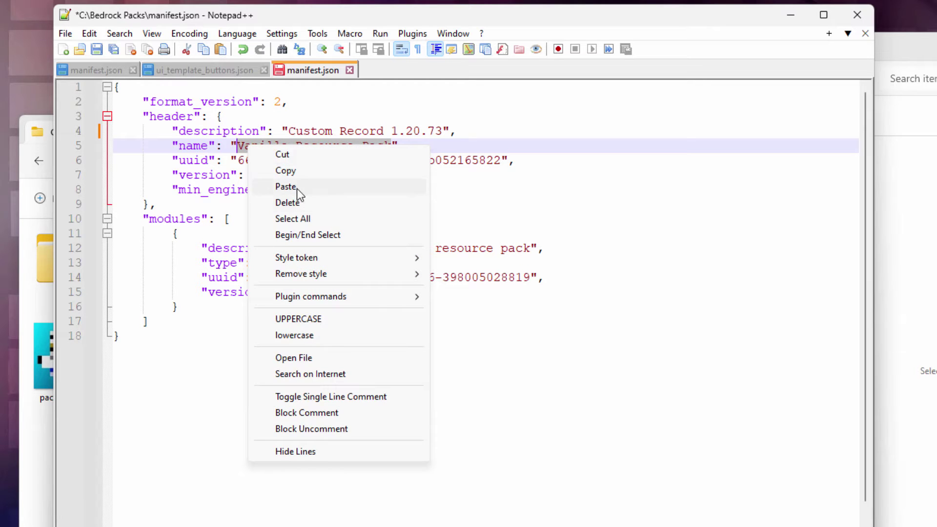
click(286, 187)
Paste 'Custom Record 1.20.73' over the module description
click(517, 239)
drag(533, 248, 318, 248)
right_click(340, 248)
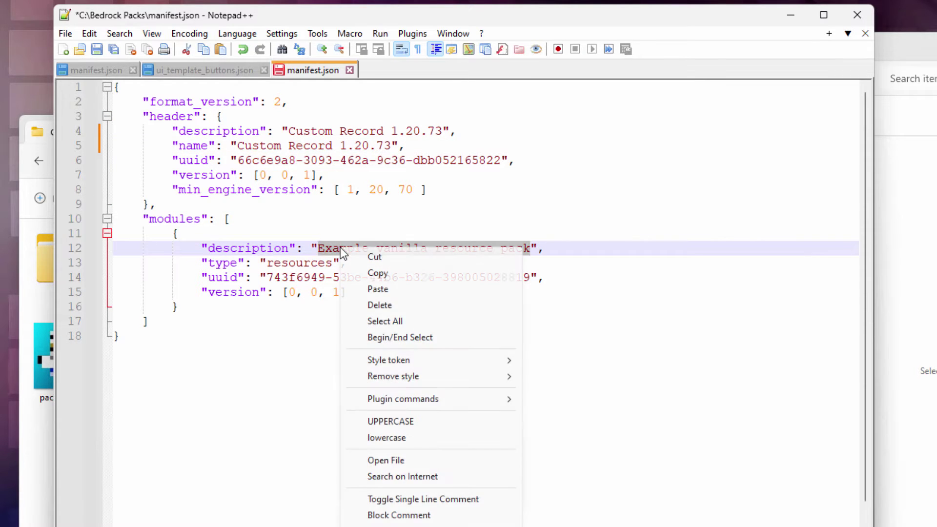
click(379, 290)
double_click(193, 160)
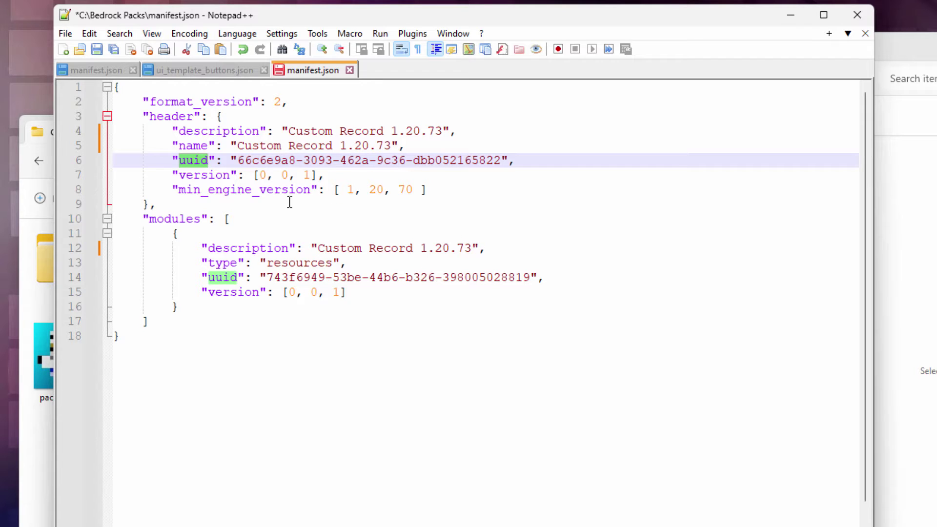
Copy a freshly generated version 4 UUID from uuidgenerator.net
click(307, 163)
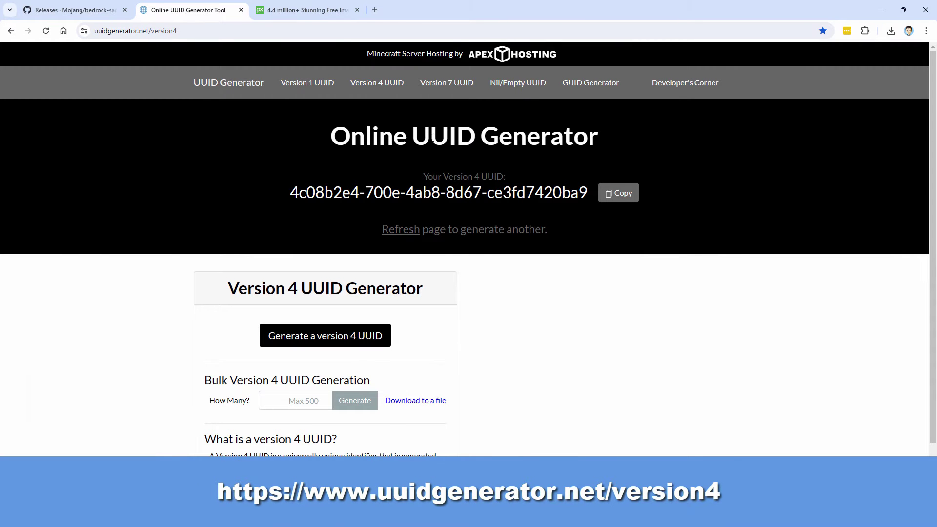
click(222, 29)
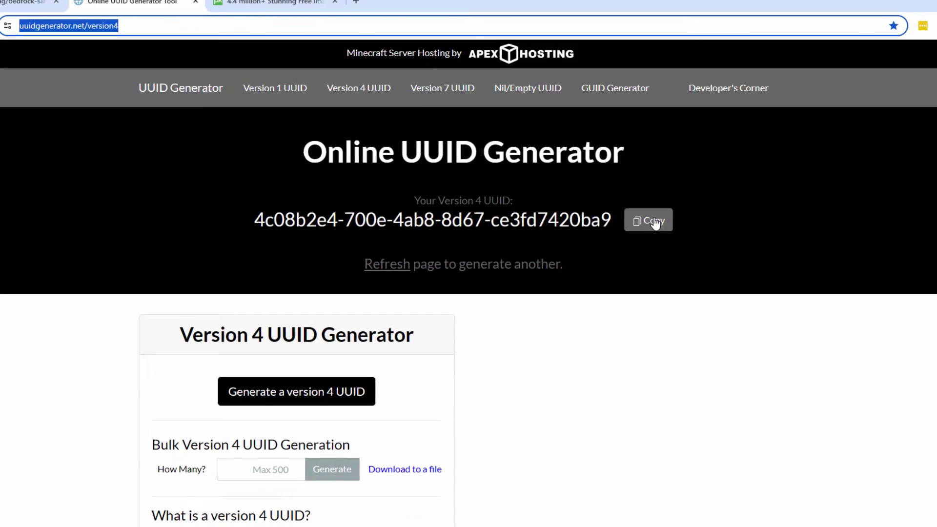
click(654, 222)
Paste the copied UUID over the header uuid in manifest.json
key(alt+Tab)
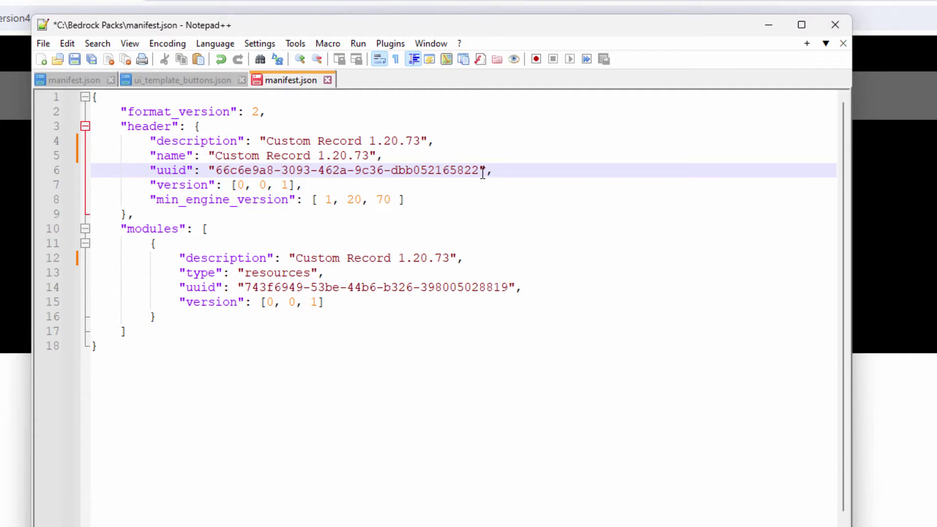
drag(480, 171, 215, 171)
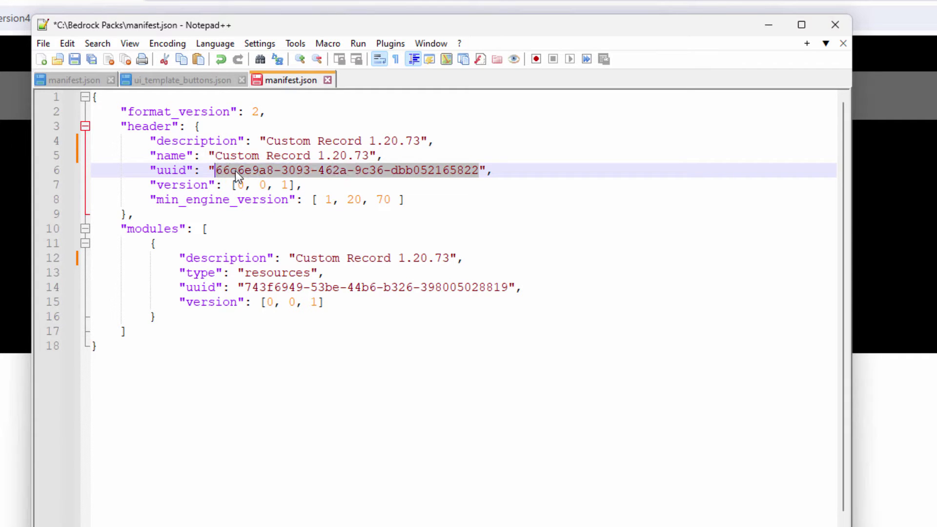
right_click(259, 172)
click(298, 211)
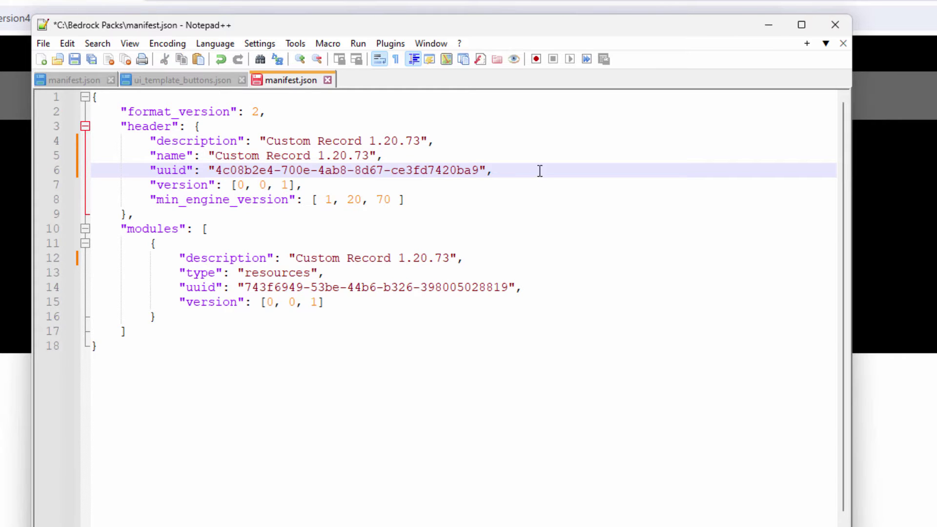
drag(487, 170, 479, 170)
drag(434, 141, 428, 141)
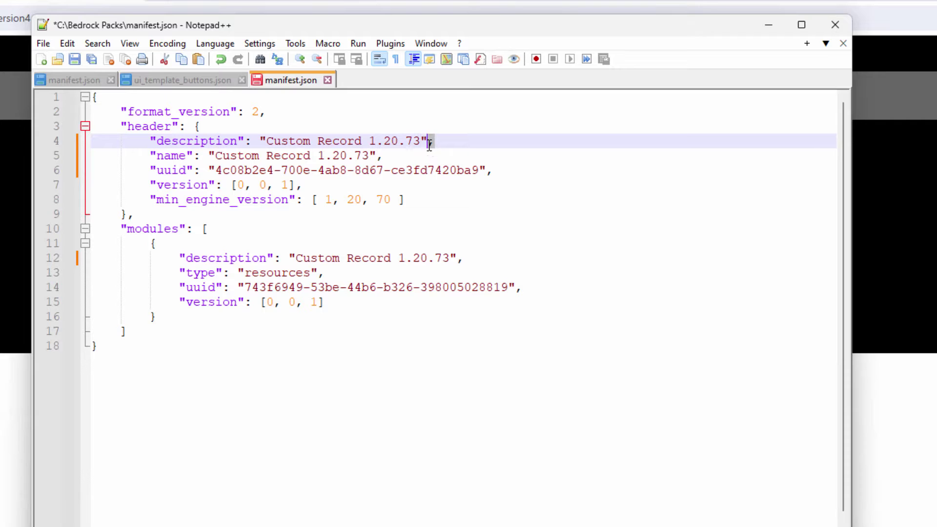
click(463, 171)
click(481, 288)
Generate another UUID and paste it over the module uuid
click(509, 288)
drag(509, 288, 244, 288)
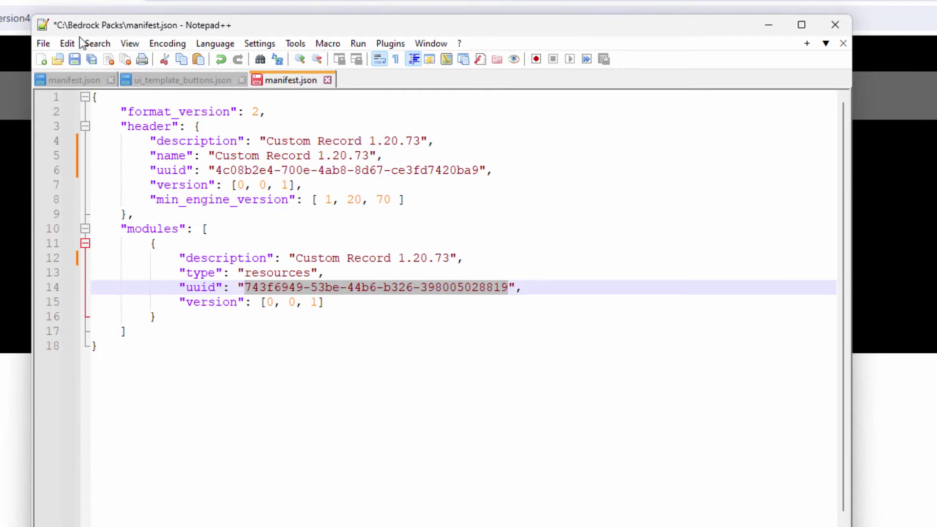
click(73, 3)
click(375, 312)
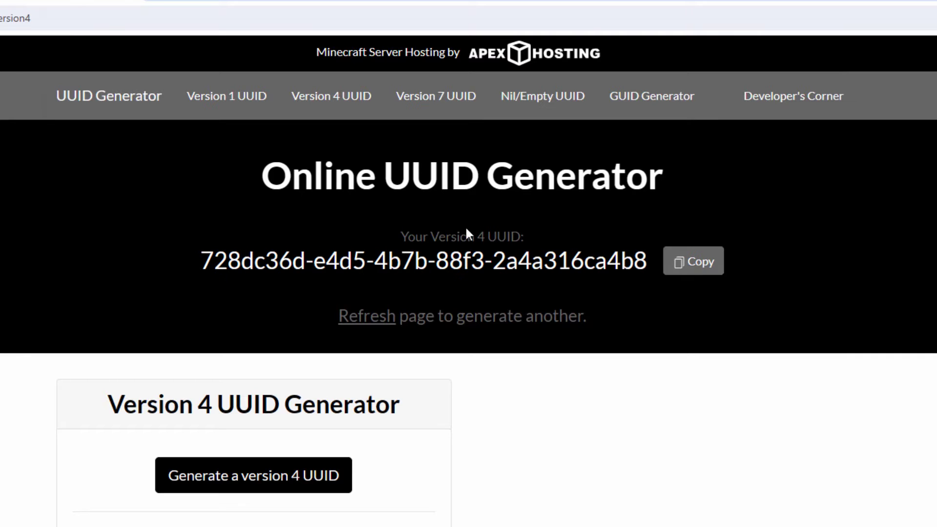
click(686, 264)
key(alt+Tab)
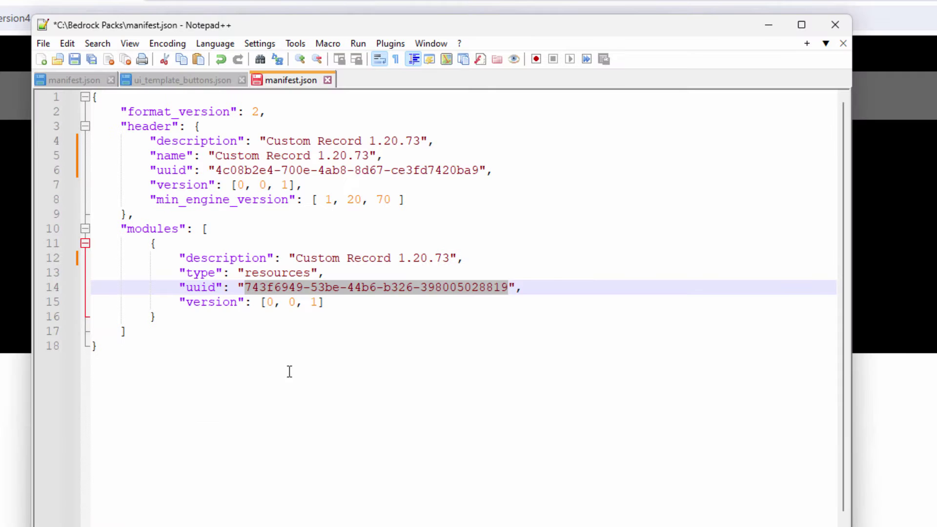
right_click(363, 292)
click(400, 331)
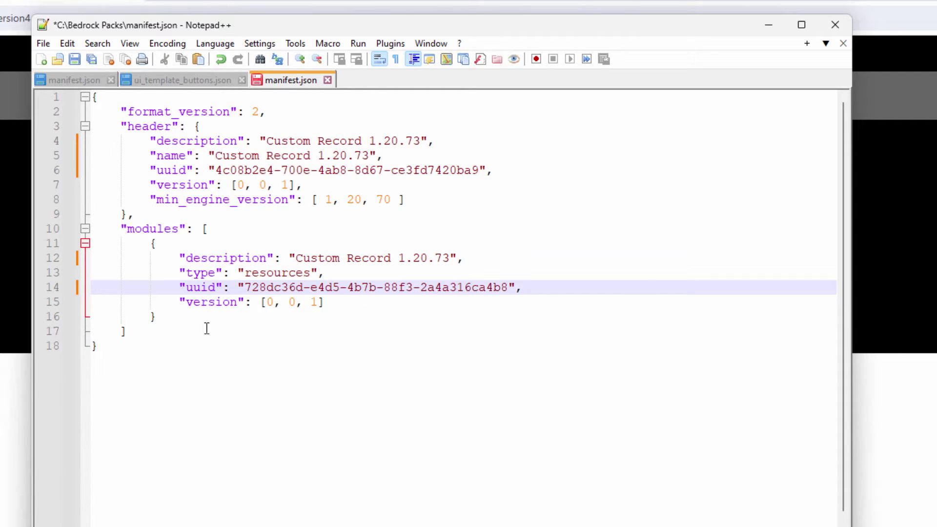
Minimize Notepad++, close the bedrock-samples archive window, and reposition the Bedrock Packs window
click(75, 59)
click(834, 25)
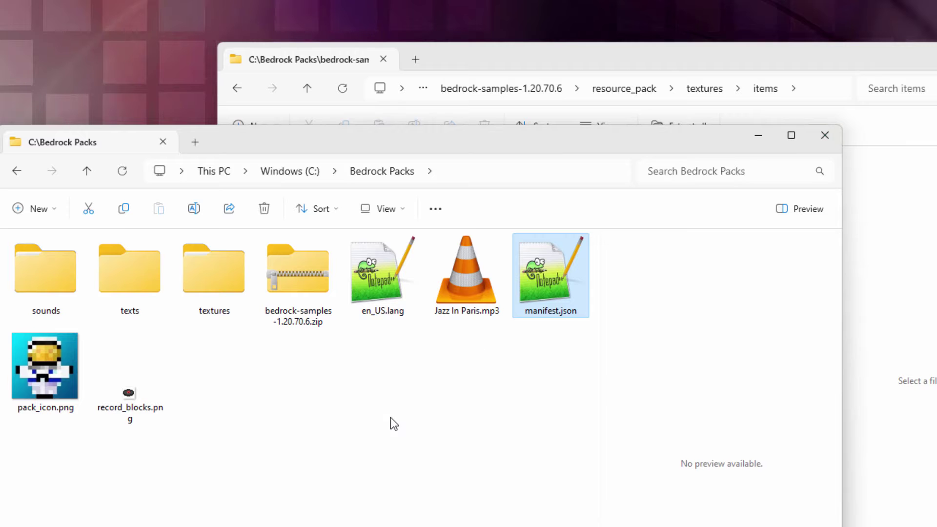
click(659, 116)
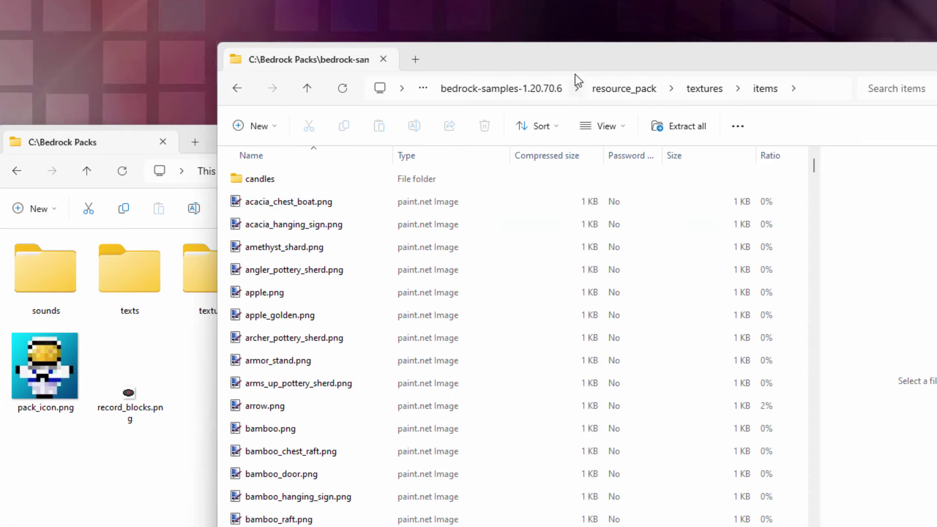
key(ctrl+w)
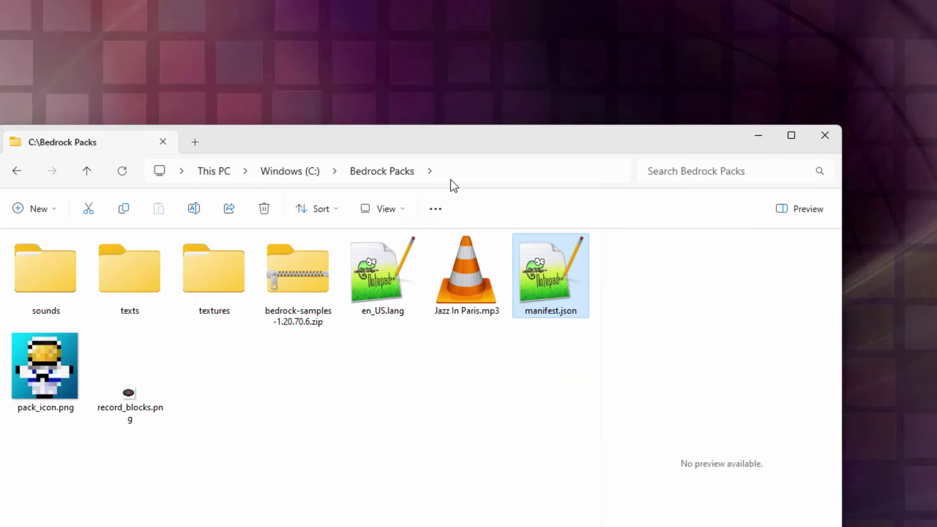
drag(438, 142, 459, 136)
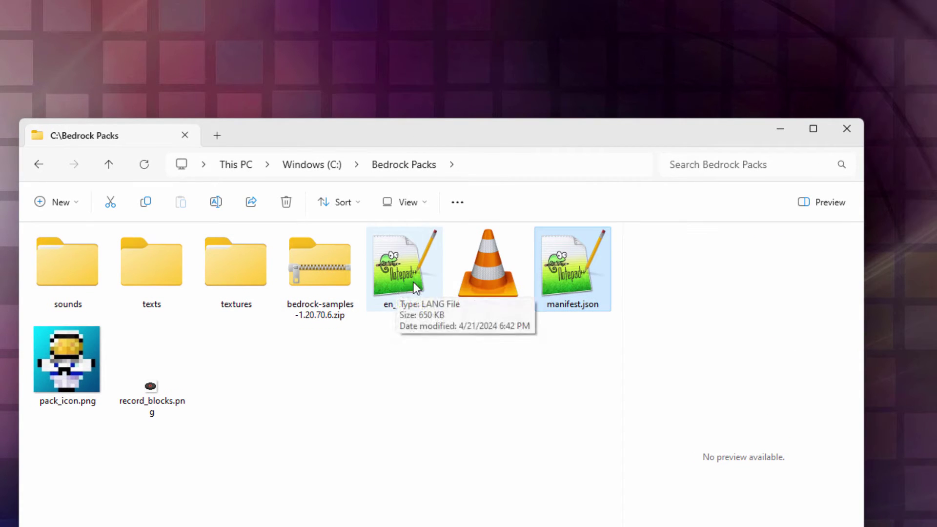
Open en_US.lang and search it for 'item.record' to reach the music disc entries
double_click(403, 276)
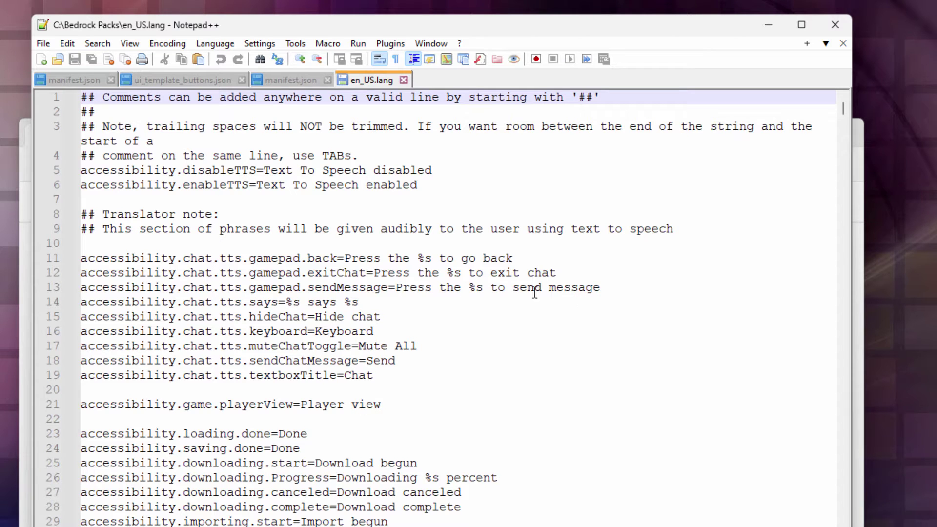
scroll(601, 355, down, 20)
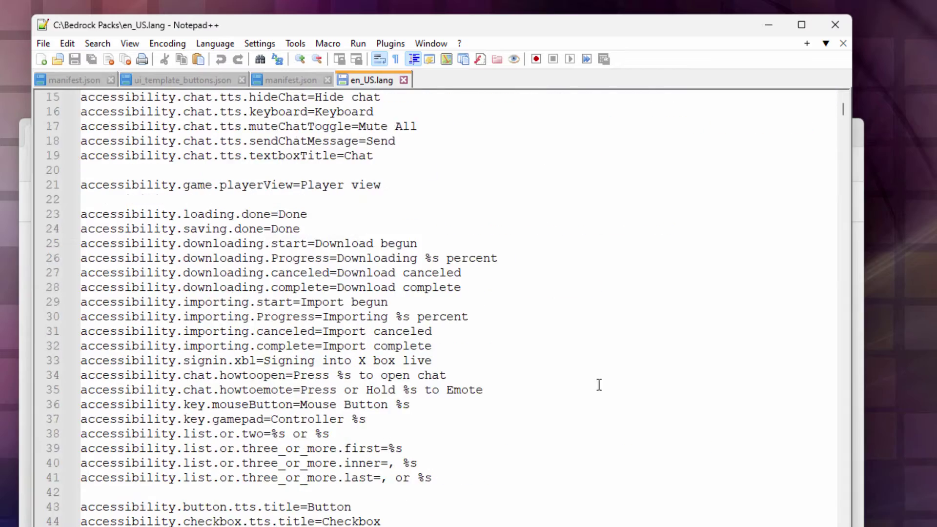
scroll(564, 361, down, 20)
click(550, 234)
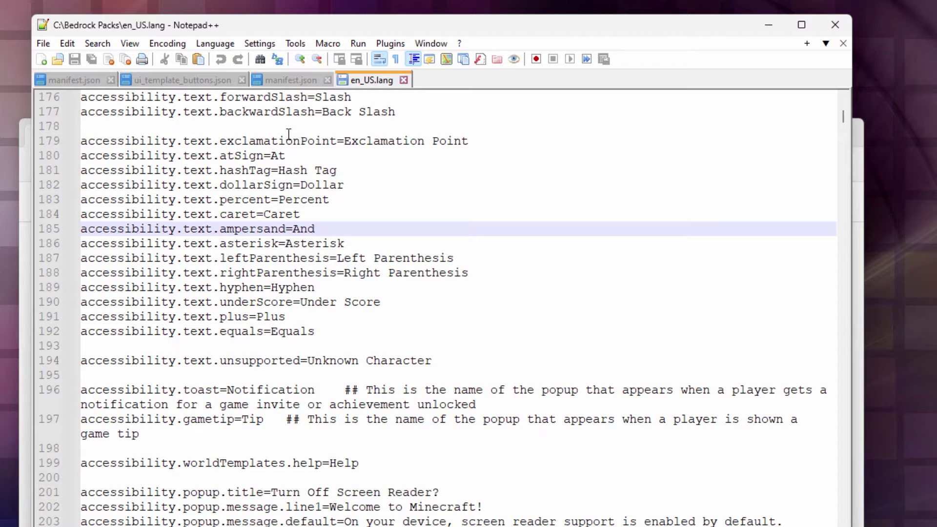
click(98, 44)
click(81, 60)
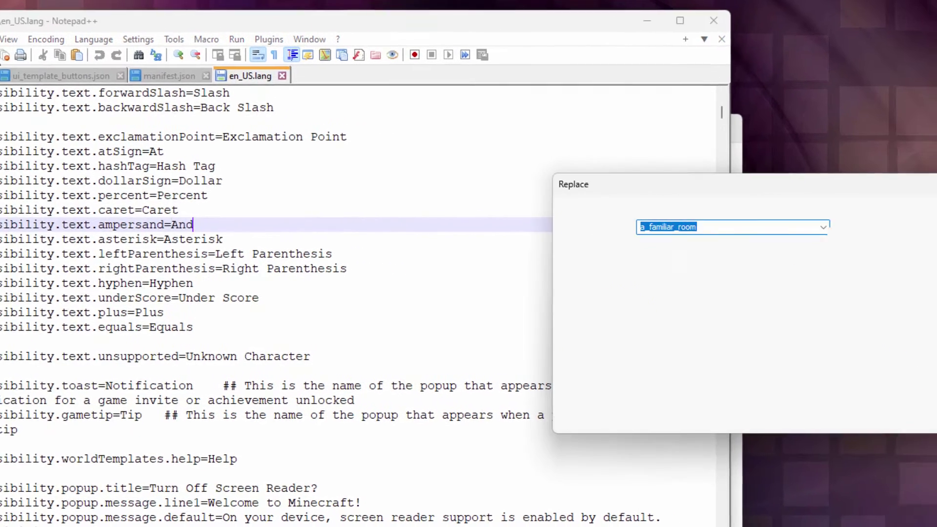
text(item.record)
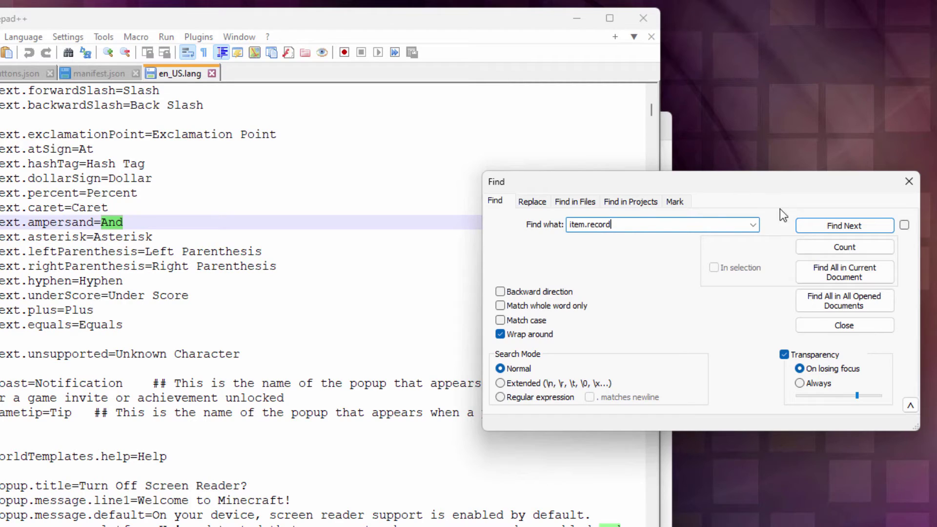
click(844, 225)
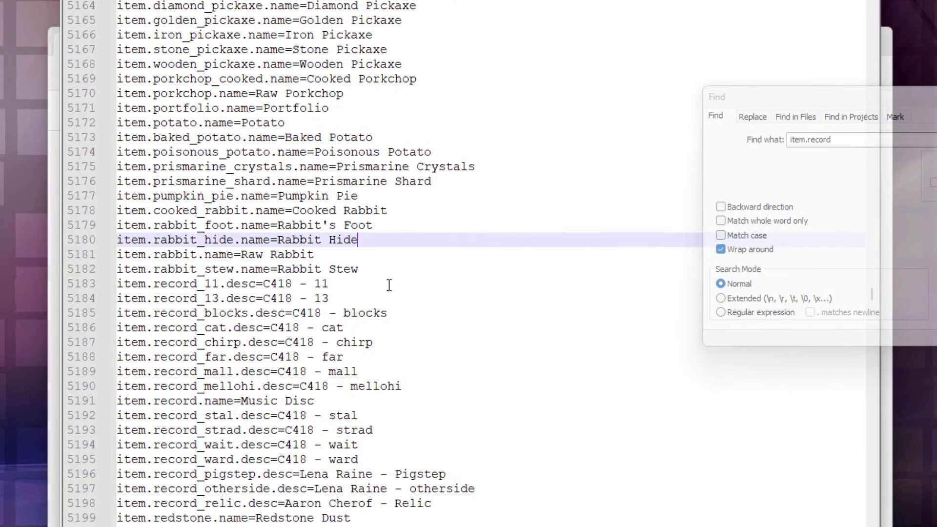
Inspect the record block and the item.record.name=Music Disc line at 5191
click(149, 373)
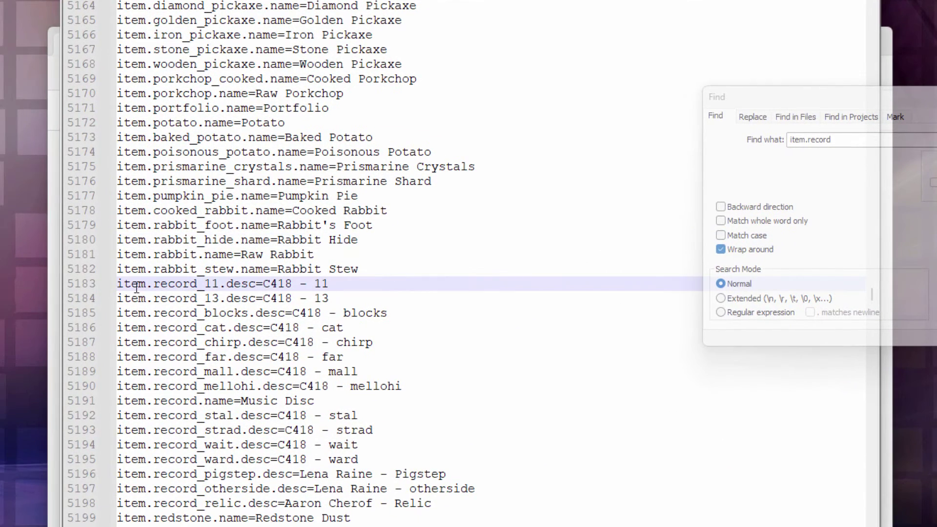
drag(118, 285, 473, 504)
click(438, 371)
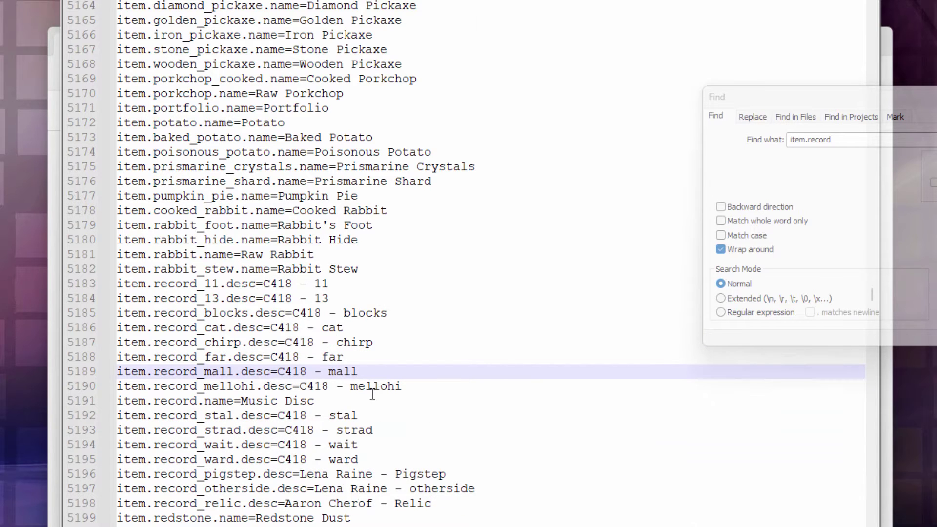
drag(320, 401, 117, 403)
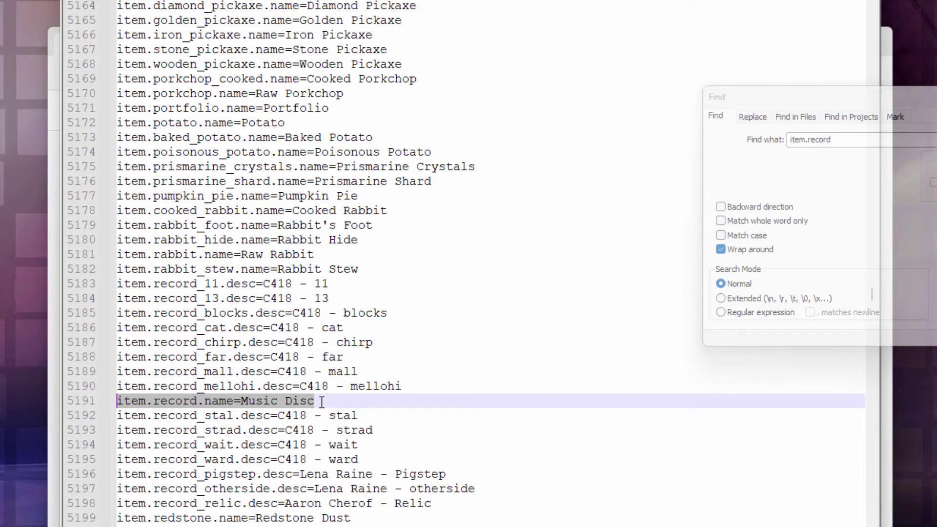
drag(322, 401, 241, 402)
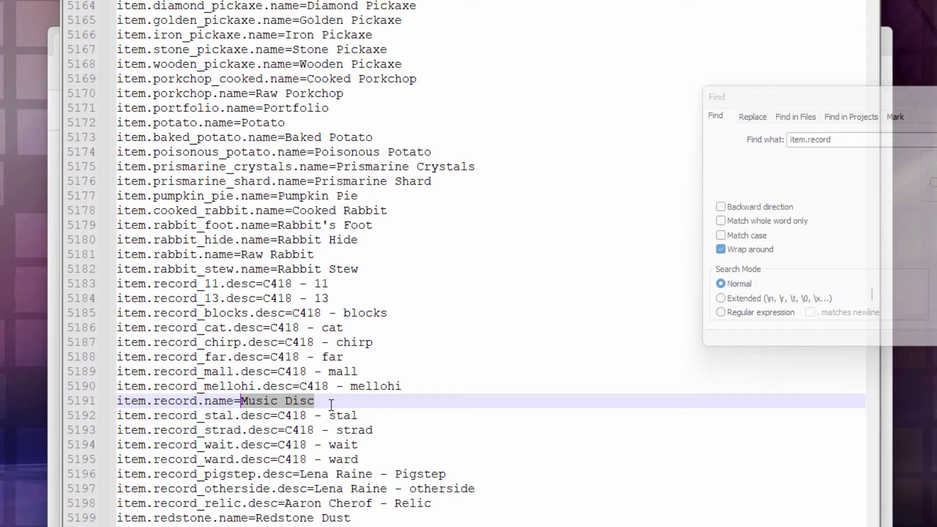
click(279, 402)
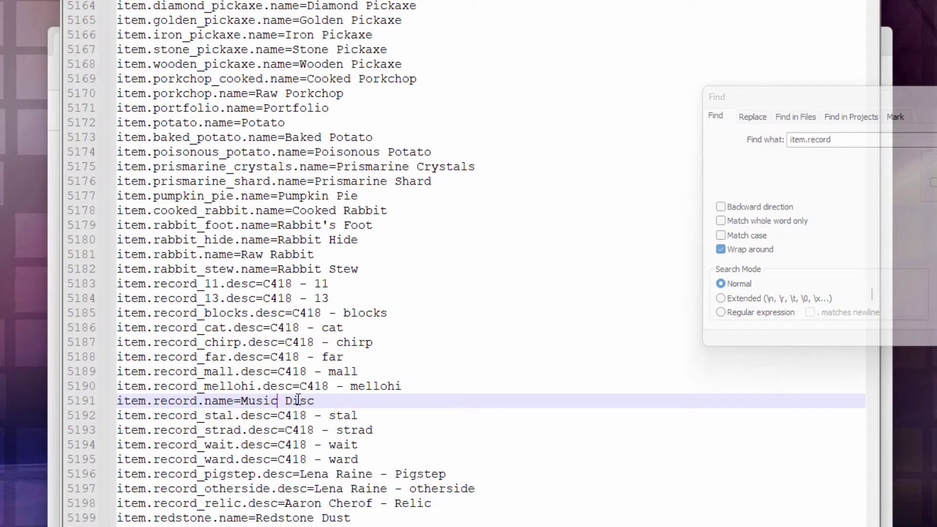
drag(315, 401, 241, 401)
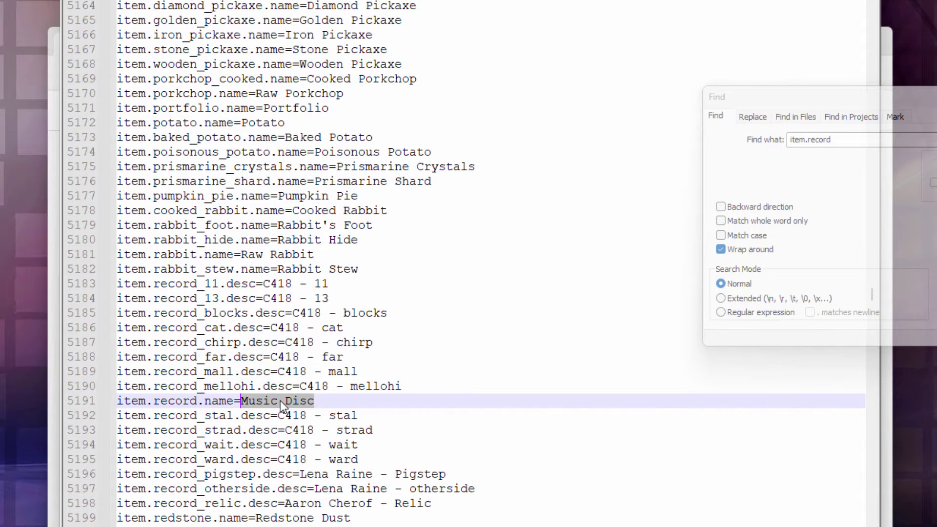
click(317, 404)
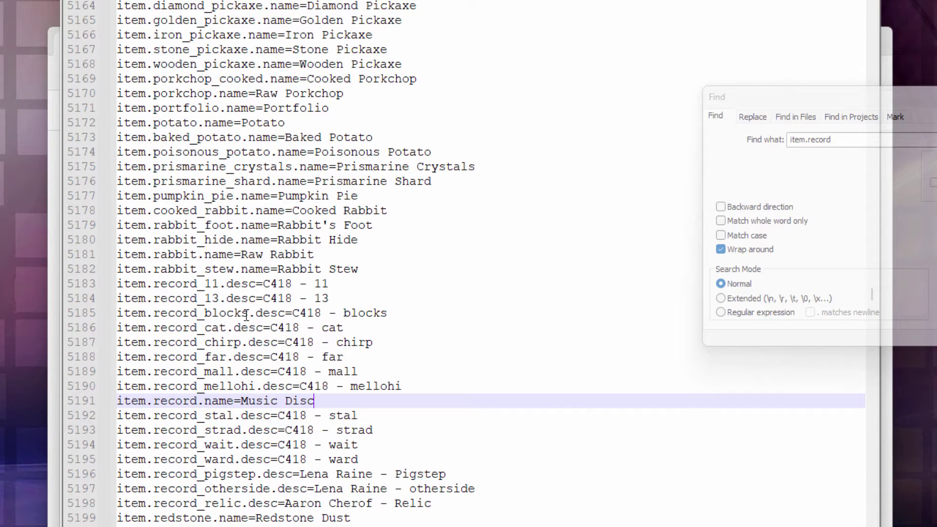
Examine the item.record_blocks.desc entry on line 5185 reading C418 - blocks
drag(247, 314, 203, 320)
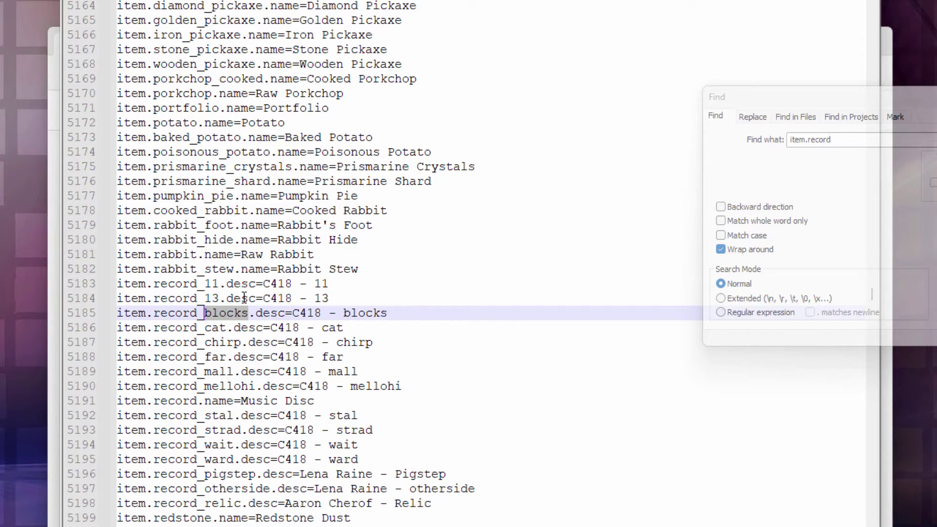
click(234, 315)
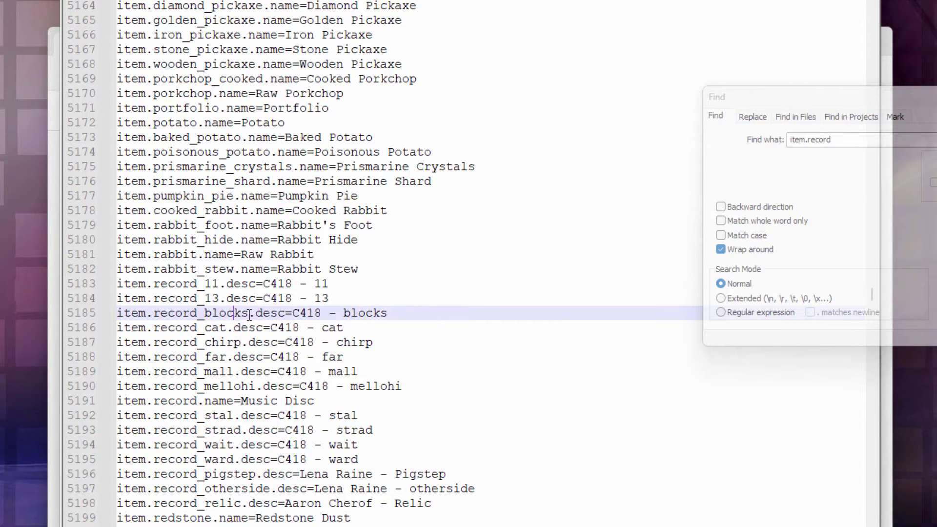
drag(250, 314, 204, 315)
click(233, 317)
drag(285, 314, 387, 314)
click(278, 315)
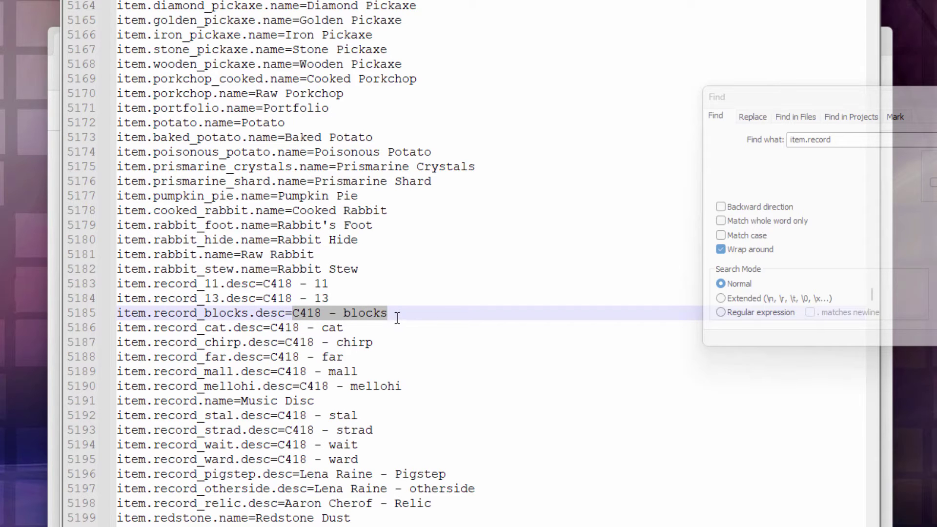
Close the search, replace the blocks description with 'Jazz in Paris' and save en_US.lang
drag(801, 96, 537, 102)
click(862, 102)
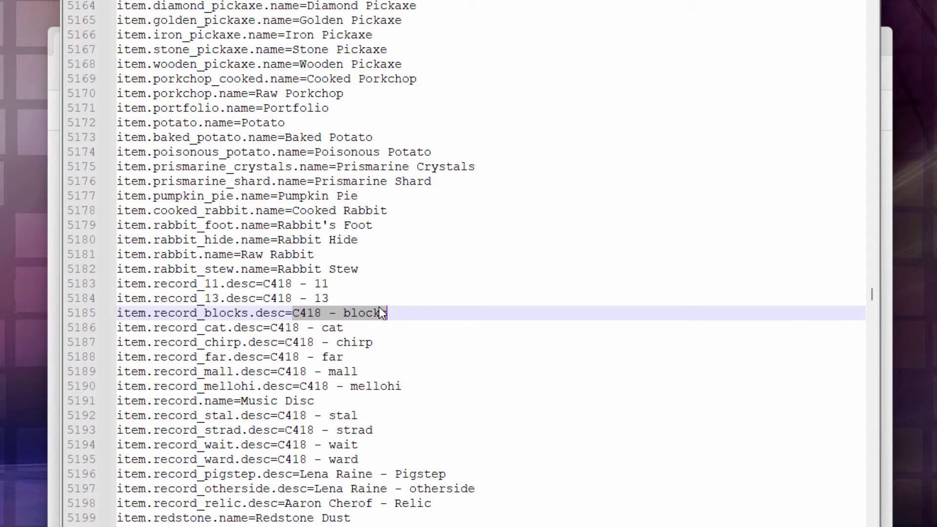
text(Jazz )
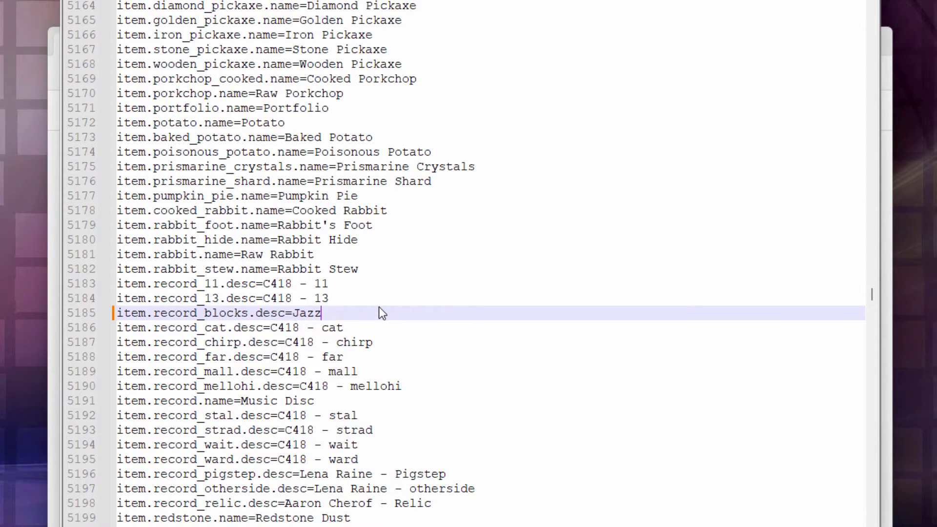
text(in Paris)
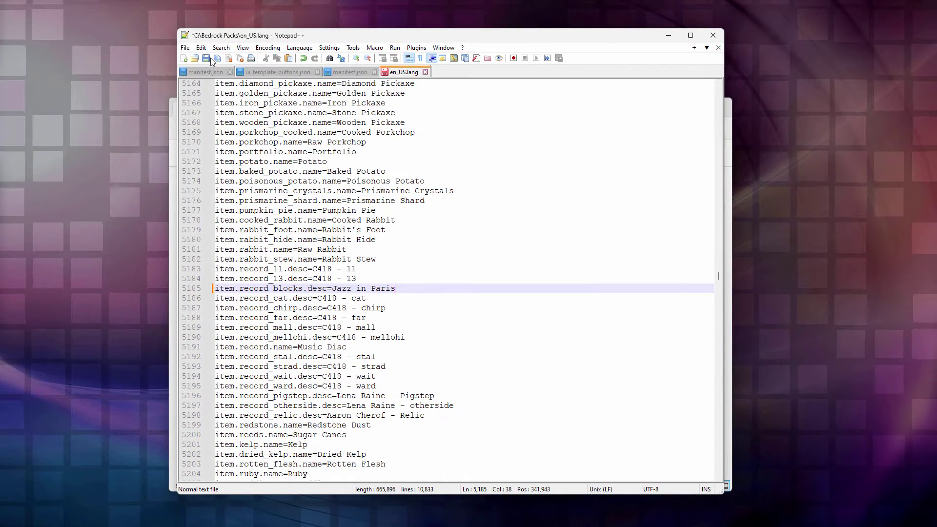
click(211, 58)
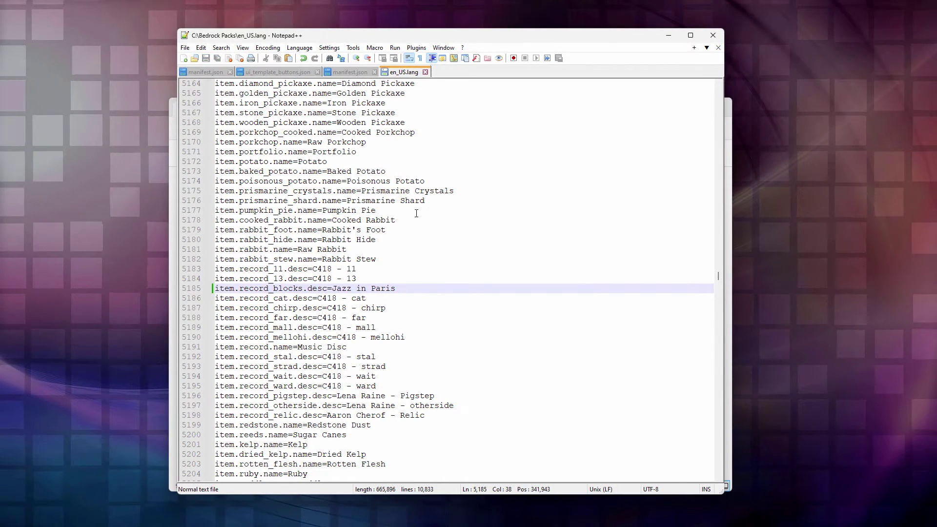
Close en_US.lang, move it into the texts folder, then select record_blocks.png in Bedrock Packs
click(426, 72)
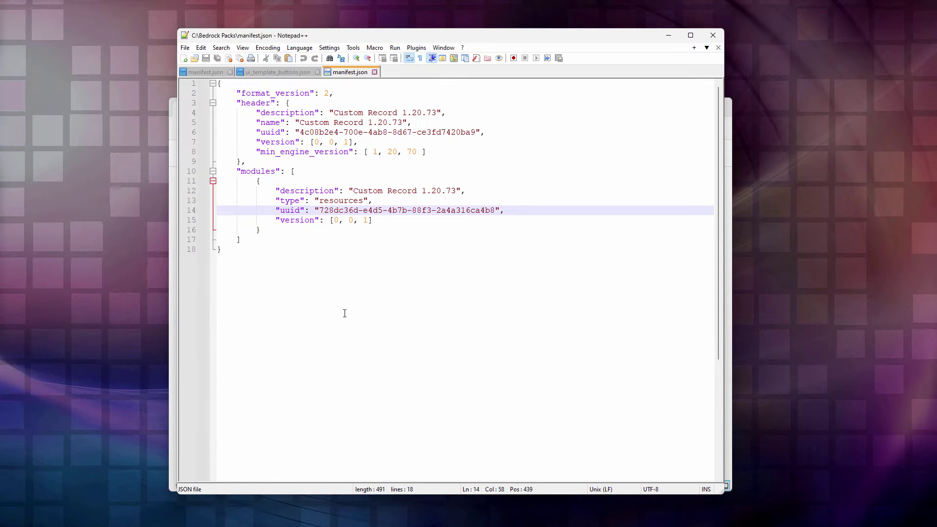
key(alt+Tab)
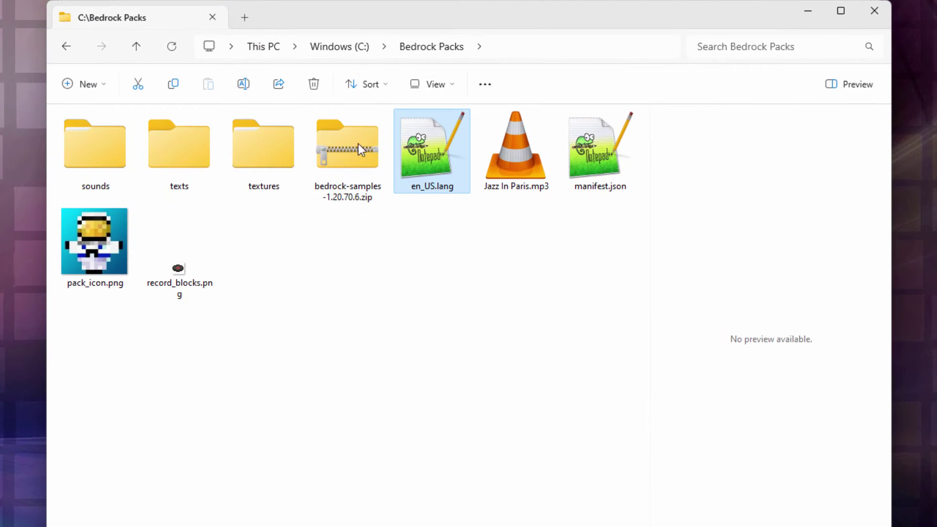
drag(438, 143, 179, 163)
double_click(198, 151)
drag(109, 147, 422, 49)
click(423, 47)
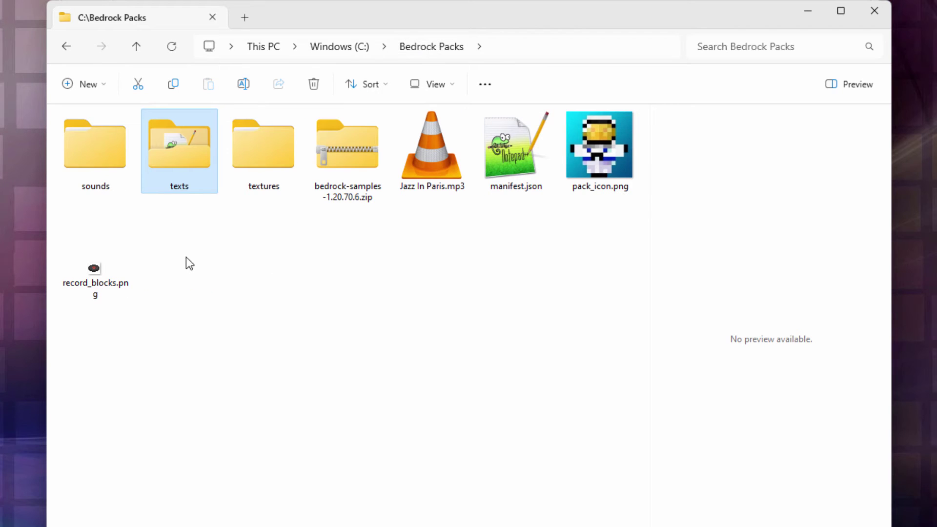
click(100, 277)
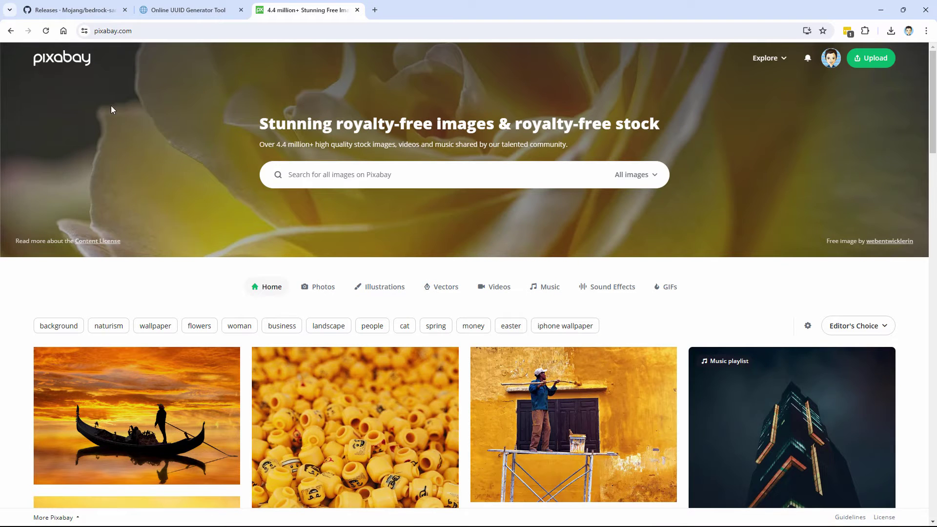
Search Pixabay for 'disc' and scroll through the results
click(375, 175)
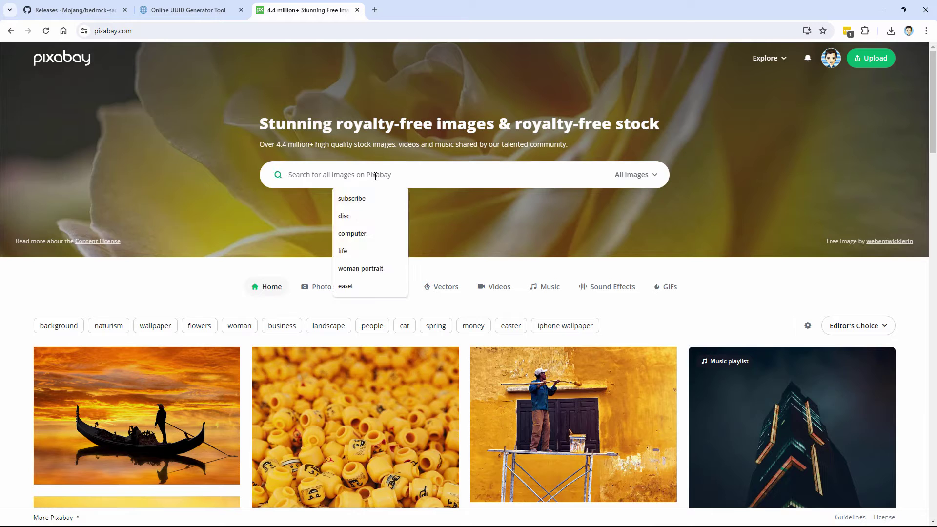
text(disc)
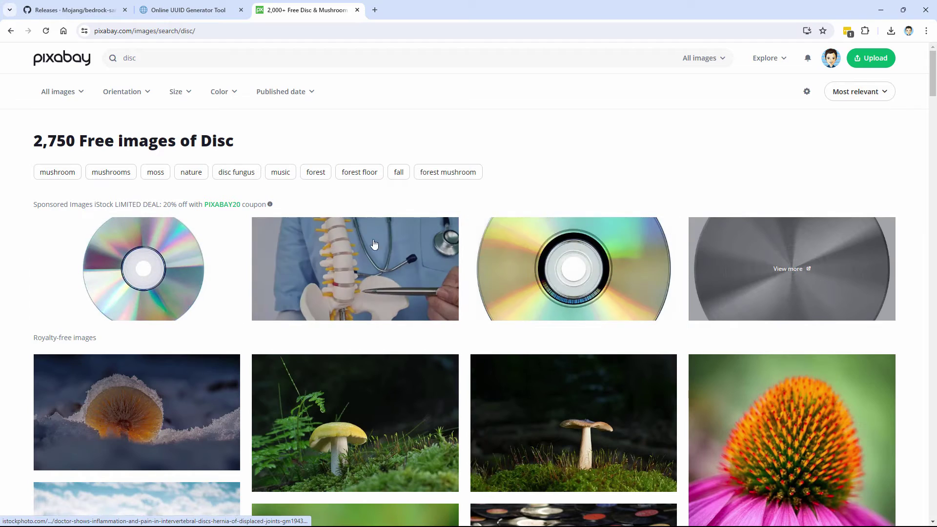
scroll(468, 229, down, 8)
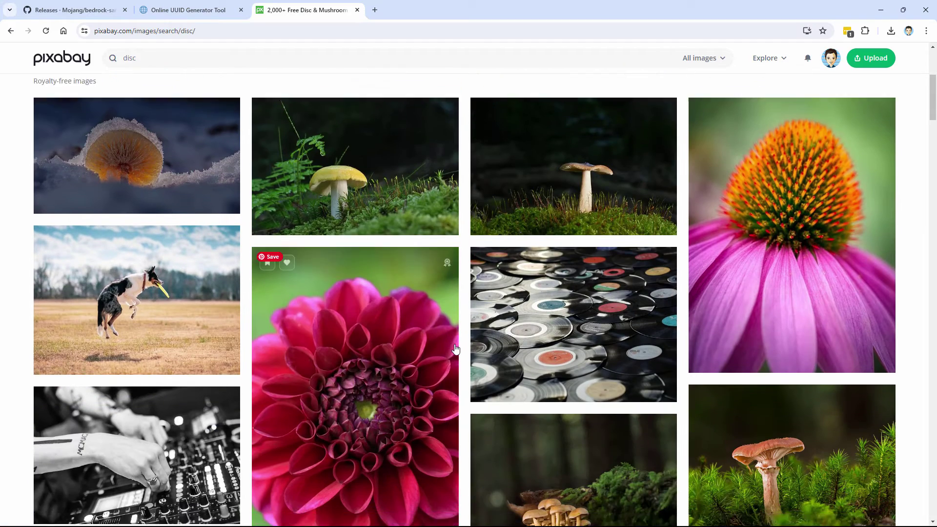
scroll(439, 289, down, 8)
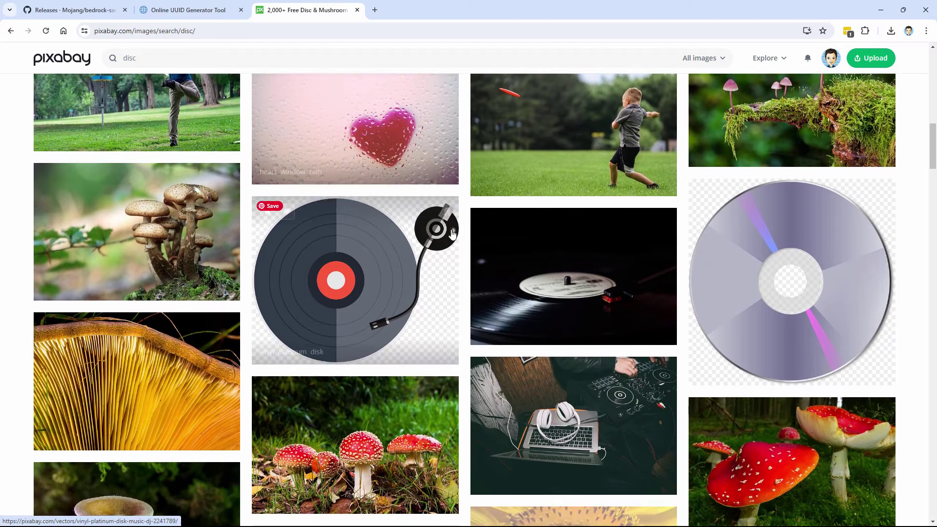
scroll(467, 217, down, 2)
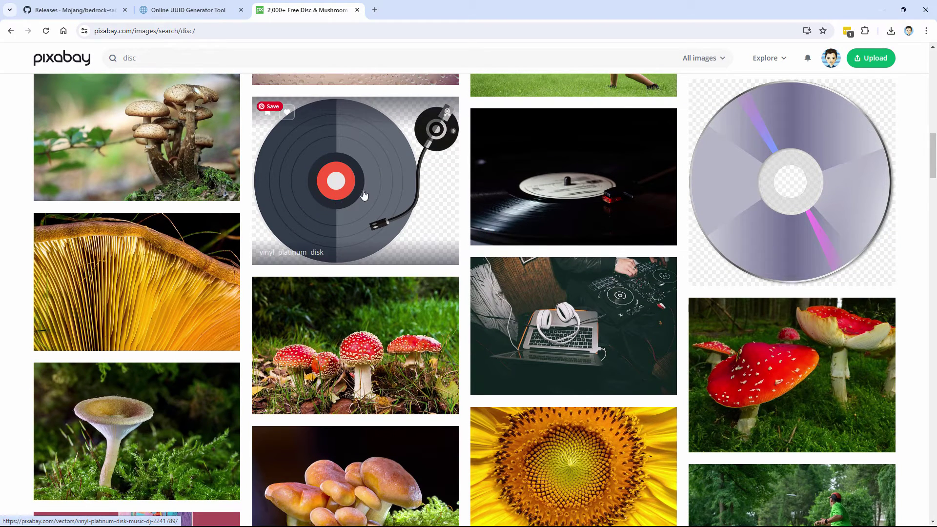
scroll(460, 213, up, 10)
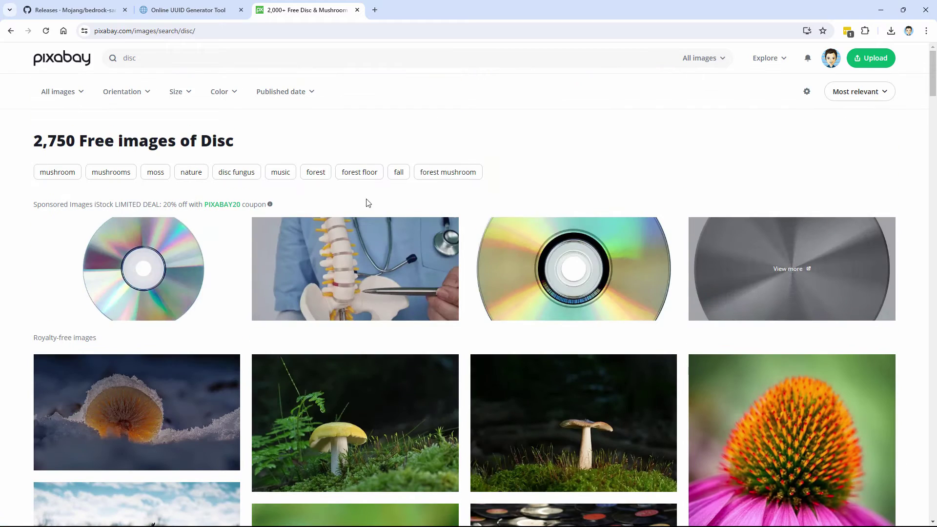
Change the search to 'music record' and browse the vinyl record images
click(145, 59)
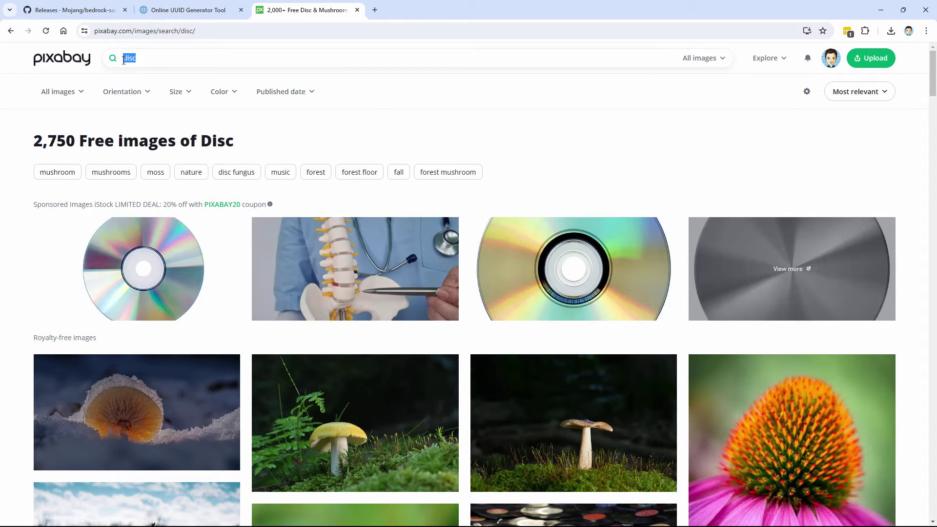
text(record)
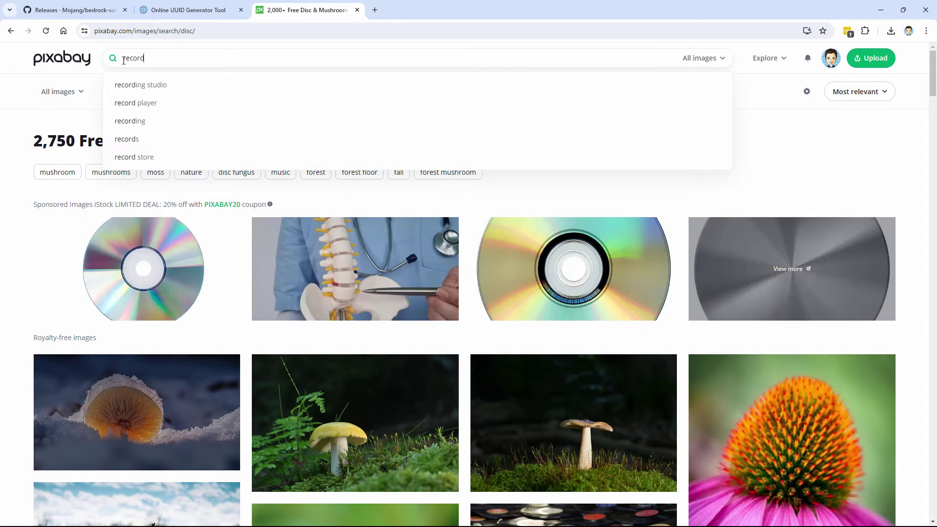
scroll(465, 240, down, 10)
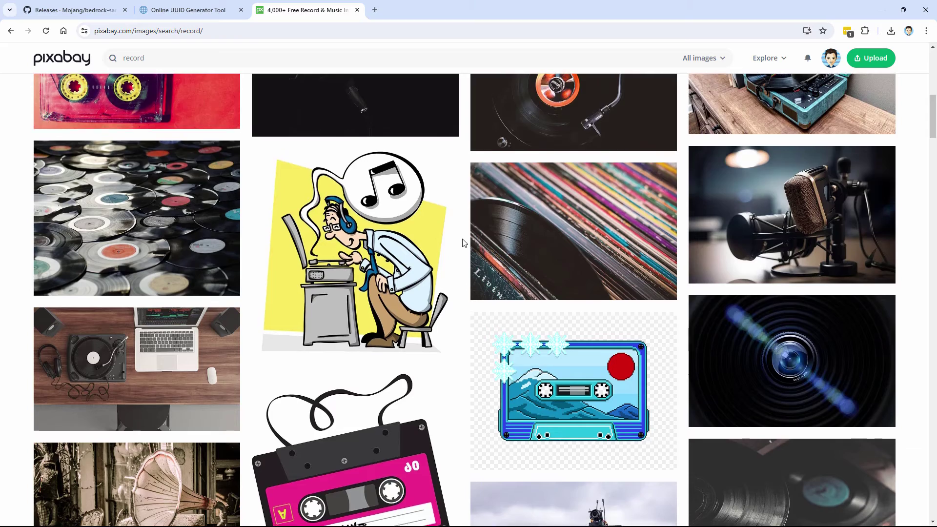
scroll(475, 266, up, 10)
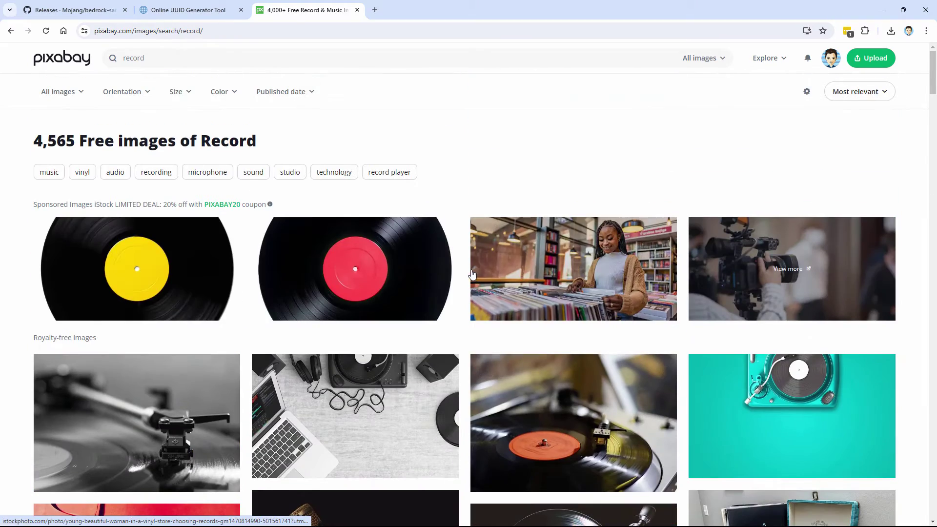
click(123, 58)
text(music)
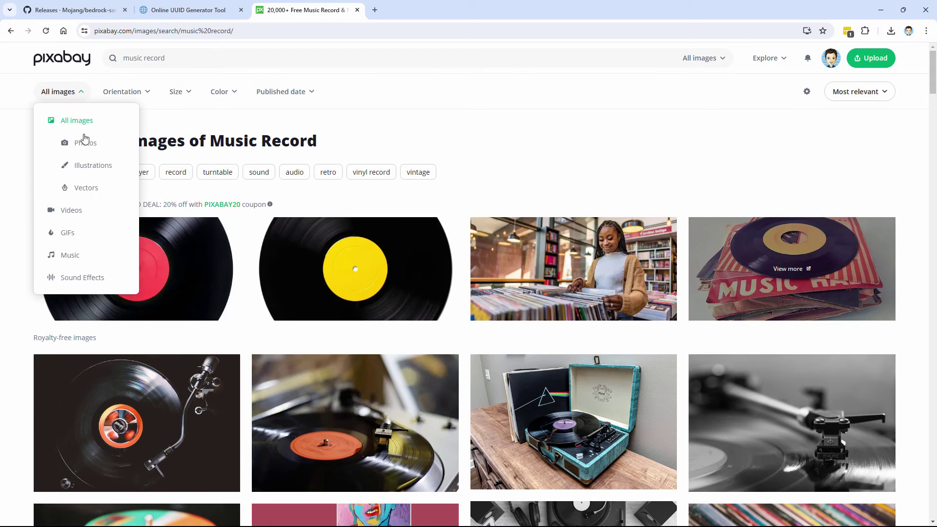
scroll(476, 234, down, 6)
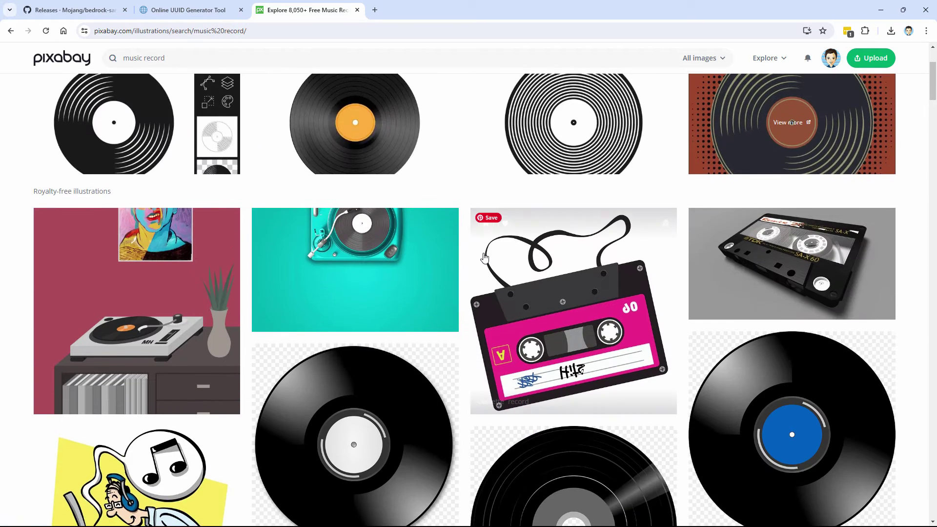
scroll(476, 234, down, 7)
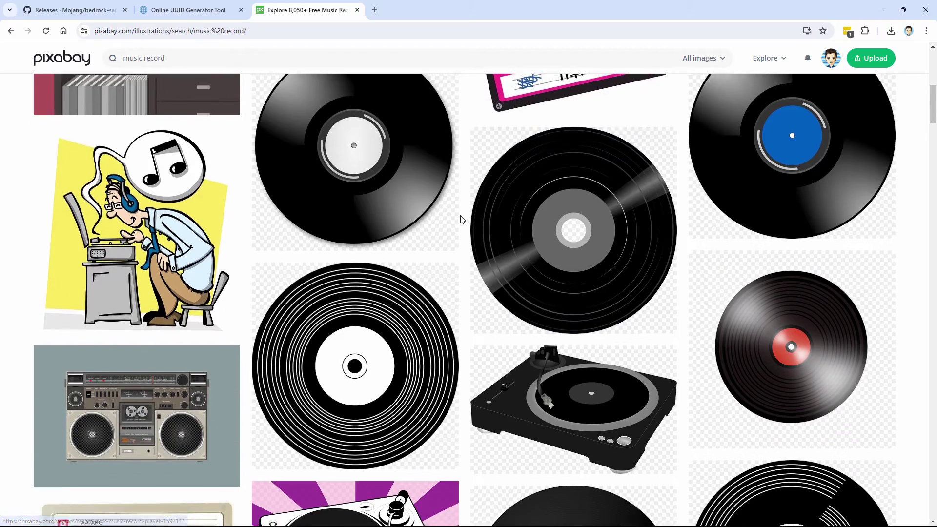
scroll(457, 217, down, 12)
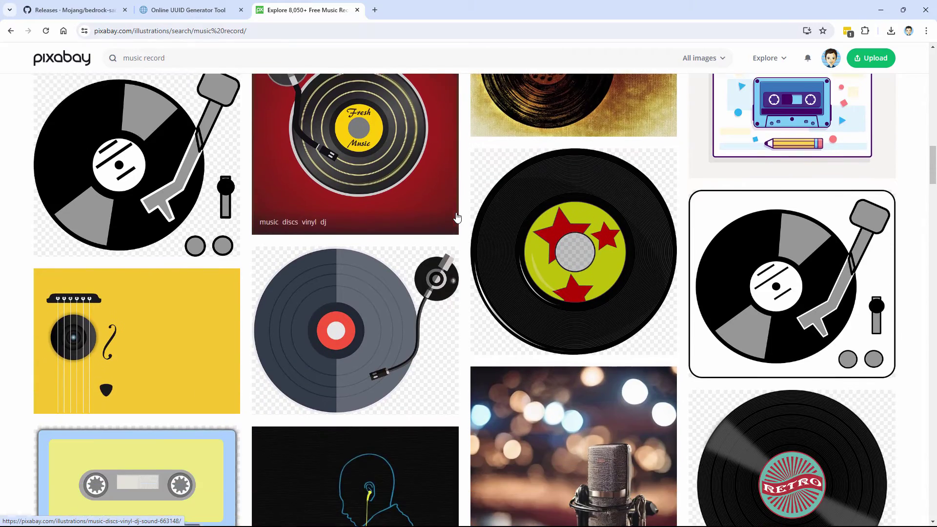
scroll(453, 329, down, 9)
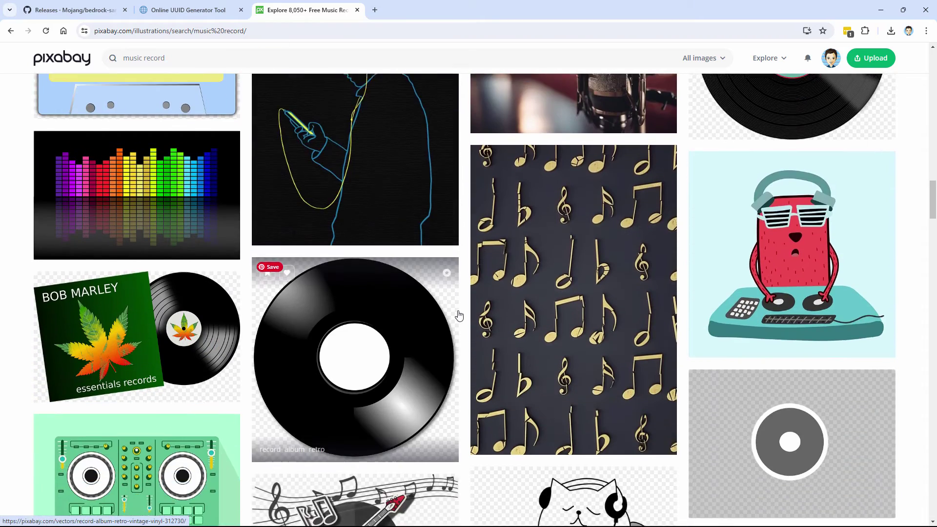
scroll(458, 315, down, 3)
scroll(458, 316, up, 13)
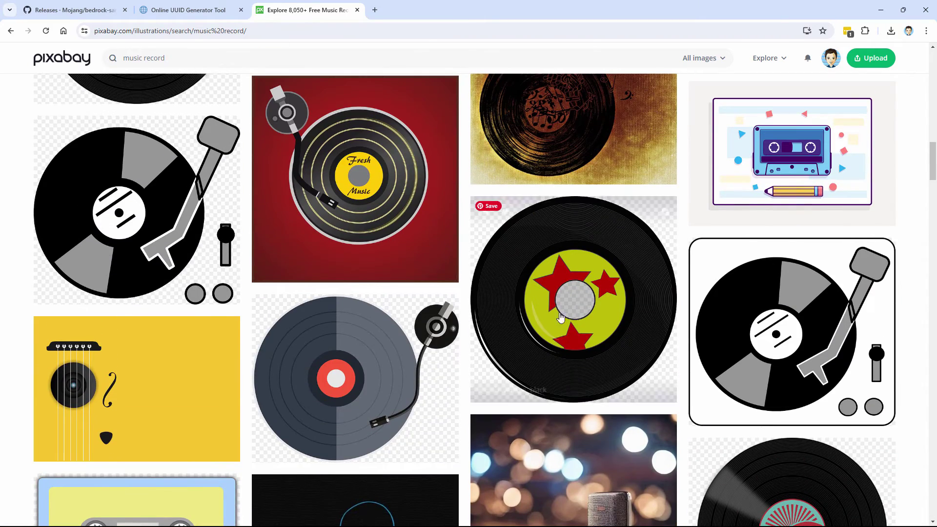
Save the green red-star record as record-154555_640.png (640×640) into C:\Bedrock Packs
click(561, 318)
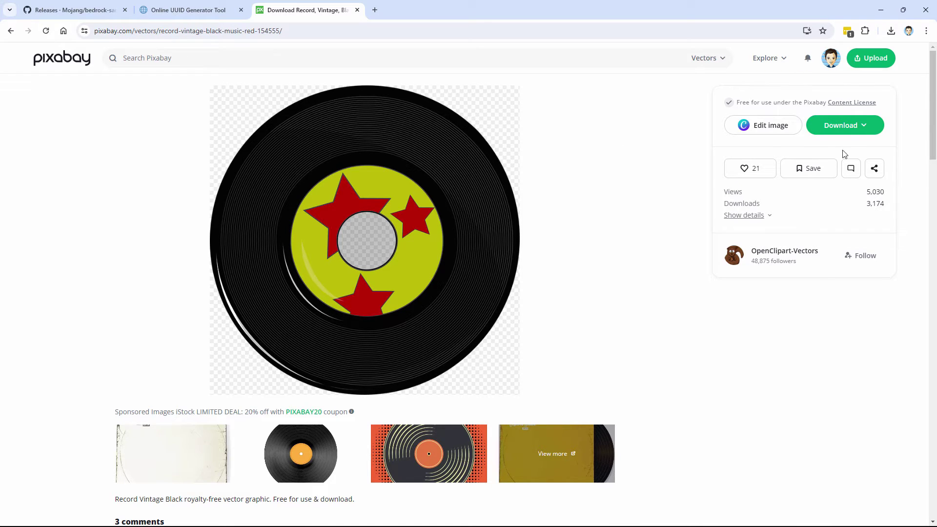
click(846, 128)
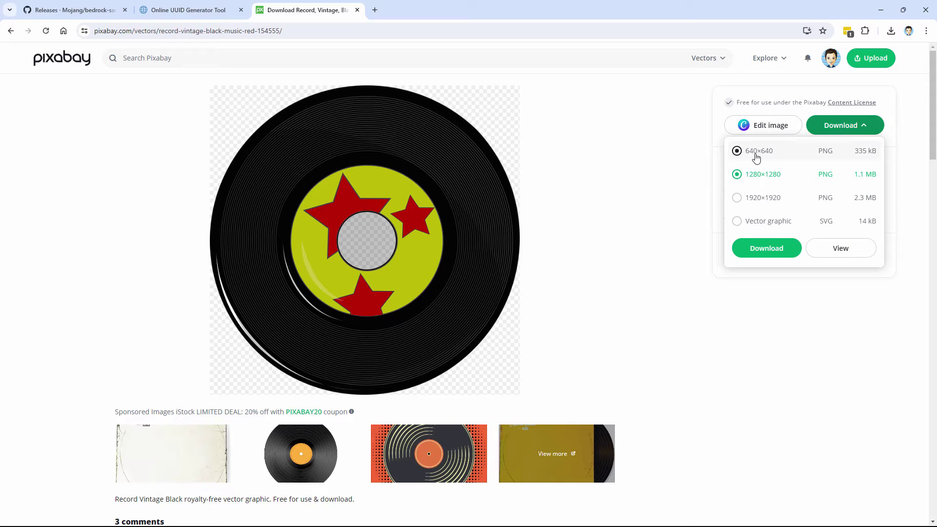
click(739, 153)
click(783, 249)
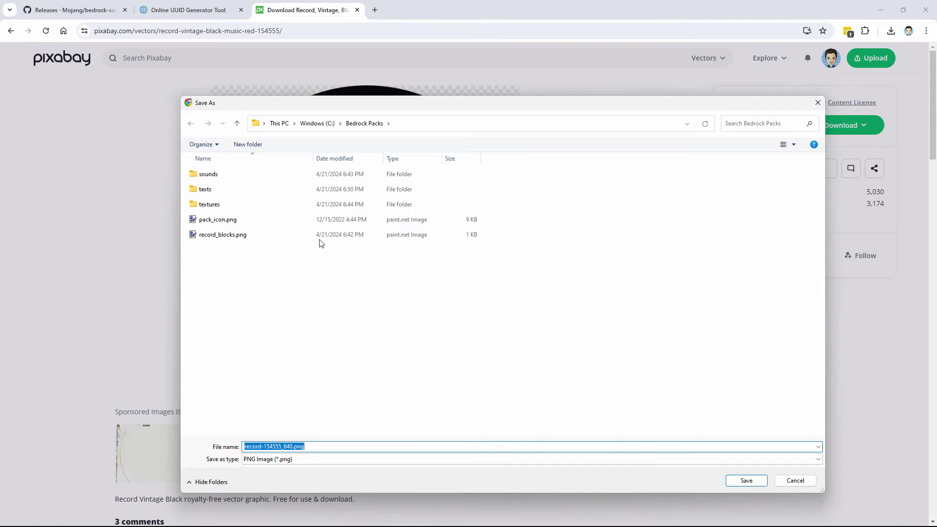
click(742, 482)
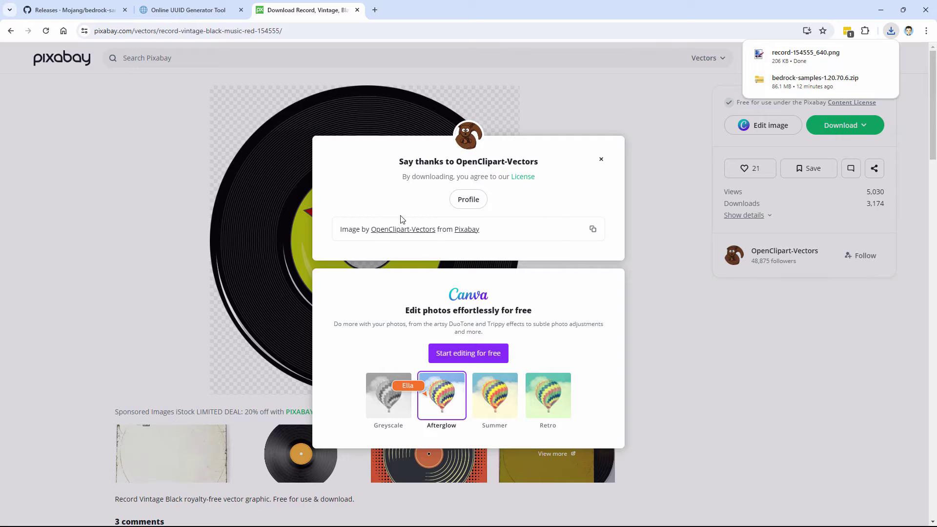
key(Escape)
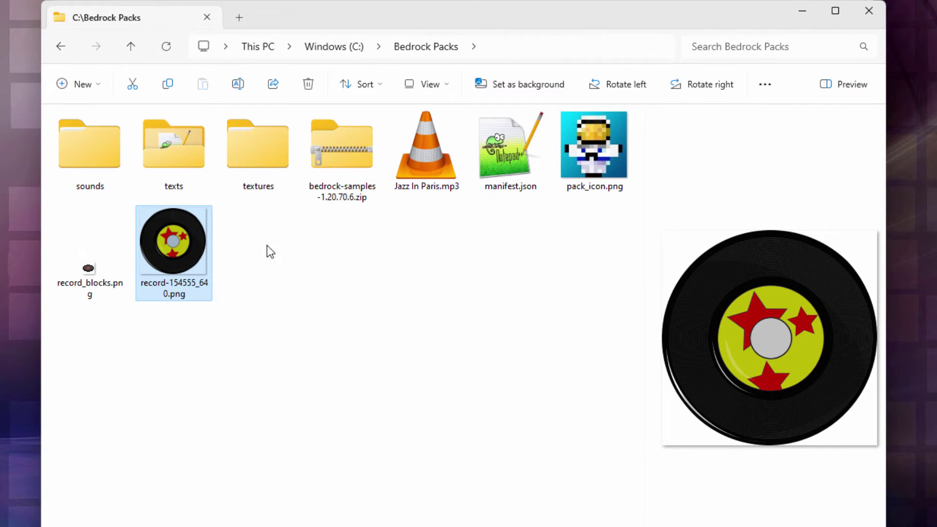
Open record-154555_640.png in paint.net
double_click(177, 252)
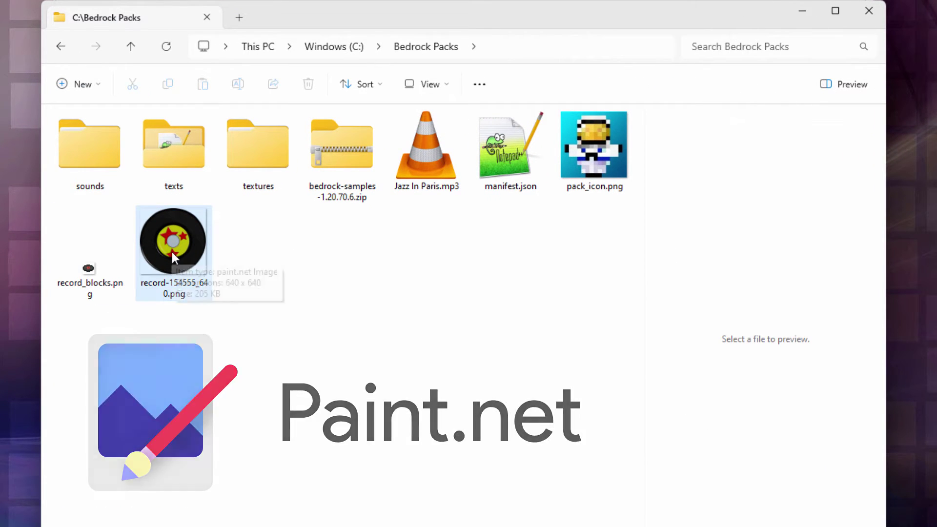
right_click(174, 245)
mouse_move(214, 236)
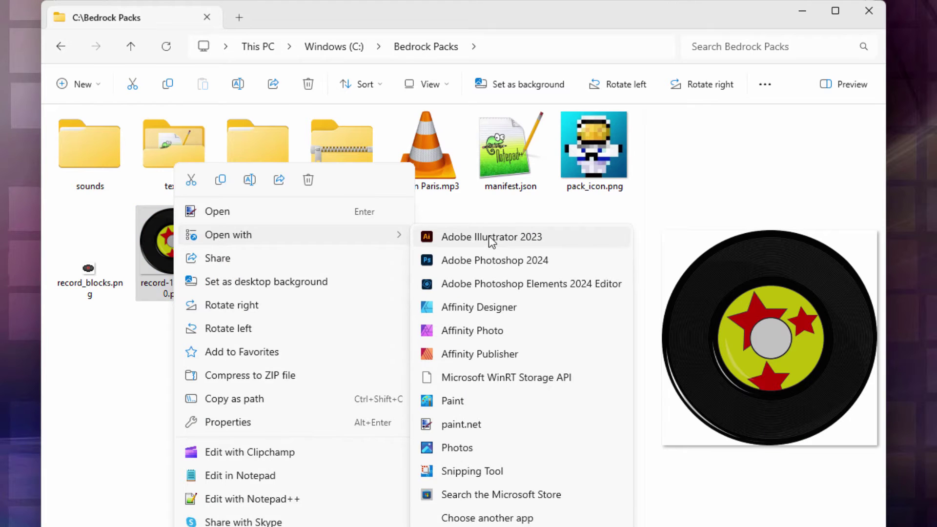
click(450, 426)
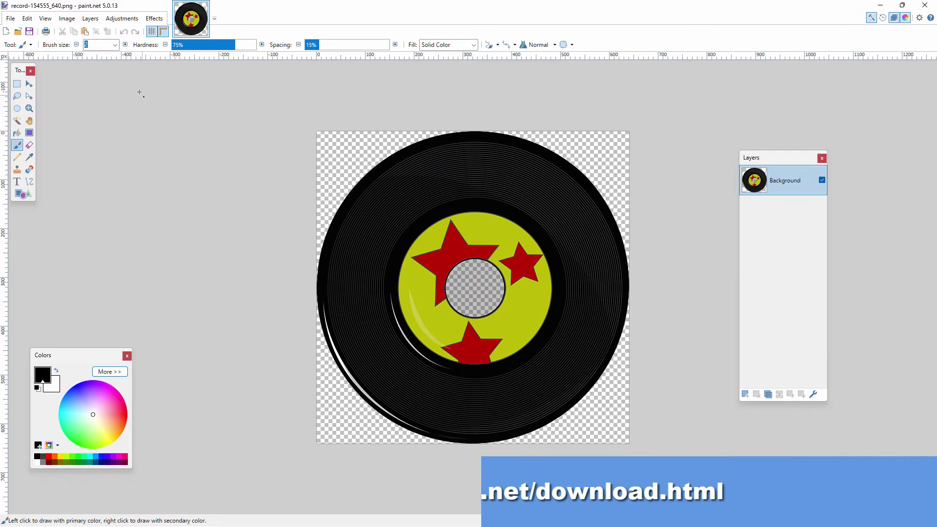
Open record_blocks.png in paint.net and confirm its size is 16×16 pixels
click(10, 18)
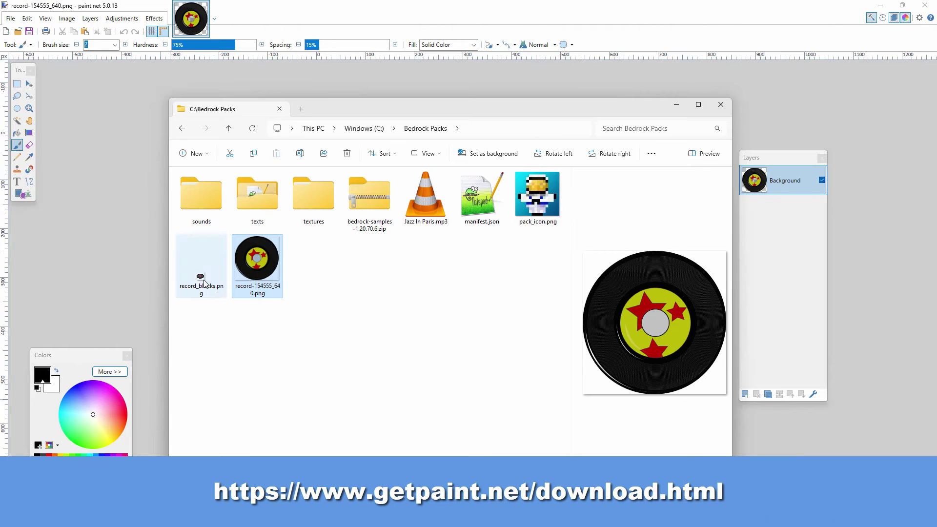
click(201, 282)
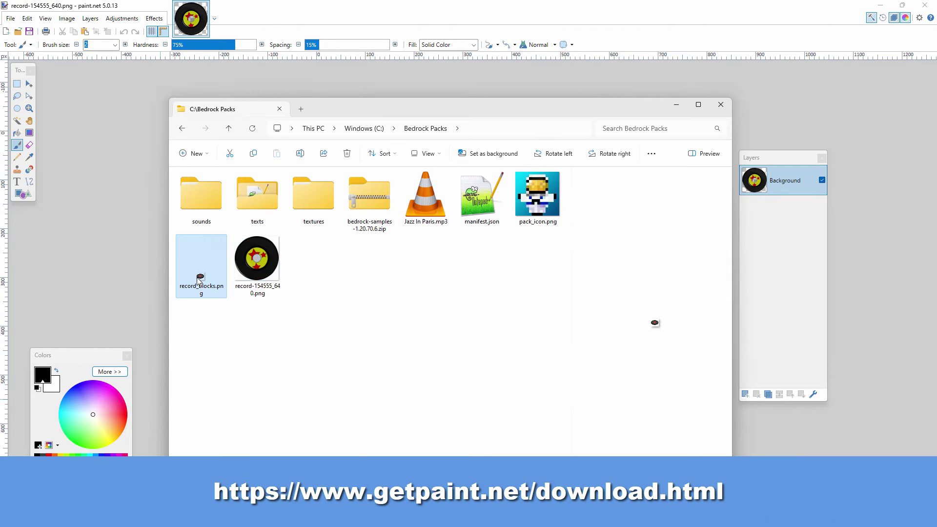
right_click(200, 281)
mouse_move(244, 253)
click(420, 380)
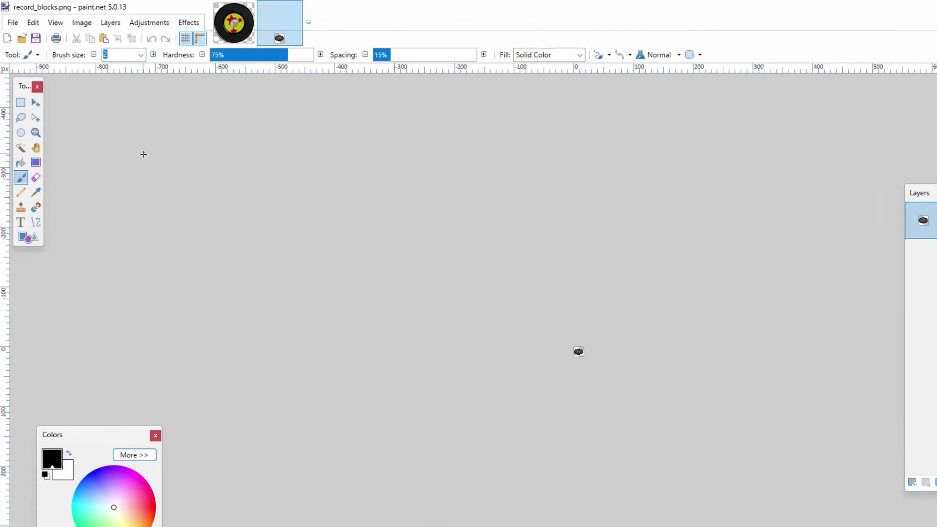
click(97, 29)
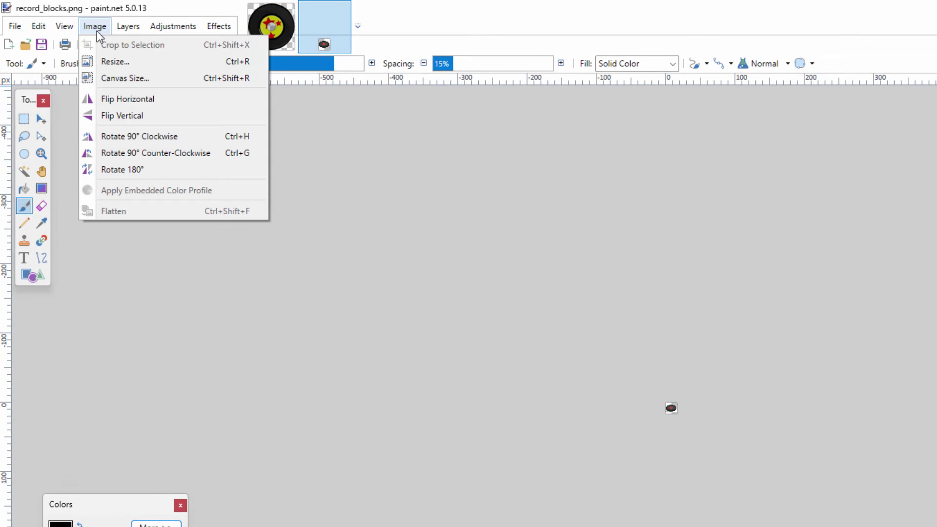
click(114, 63)
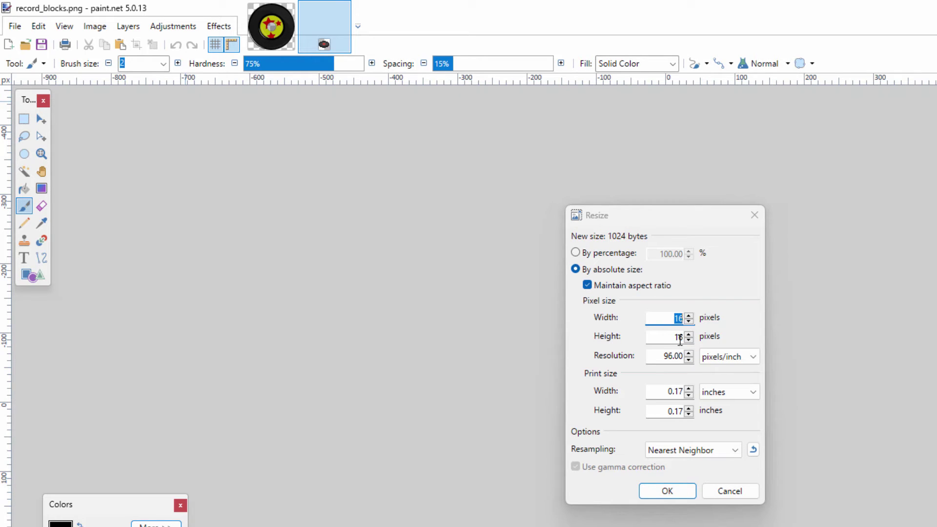
click(668, 492)
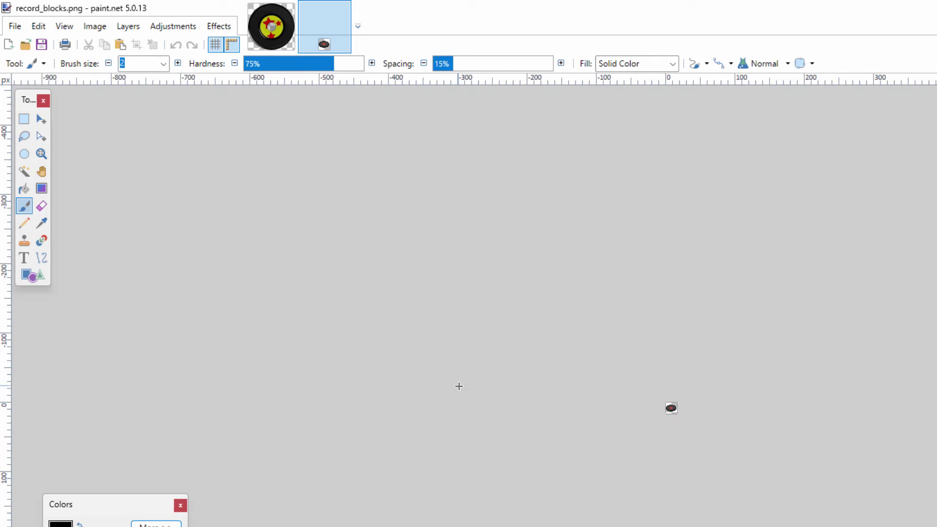
Resize the green-star record image to 16 pixels wide and zoom in on it
click(272, 33)
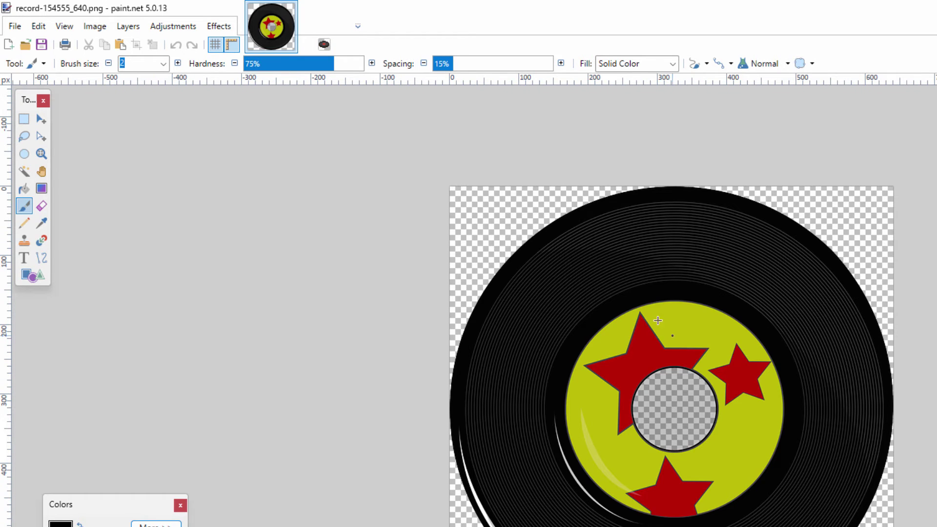
click(91, 28)
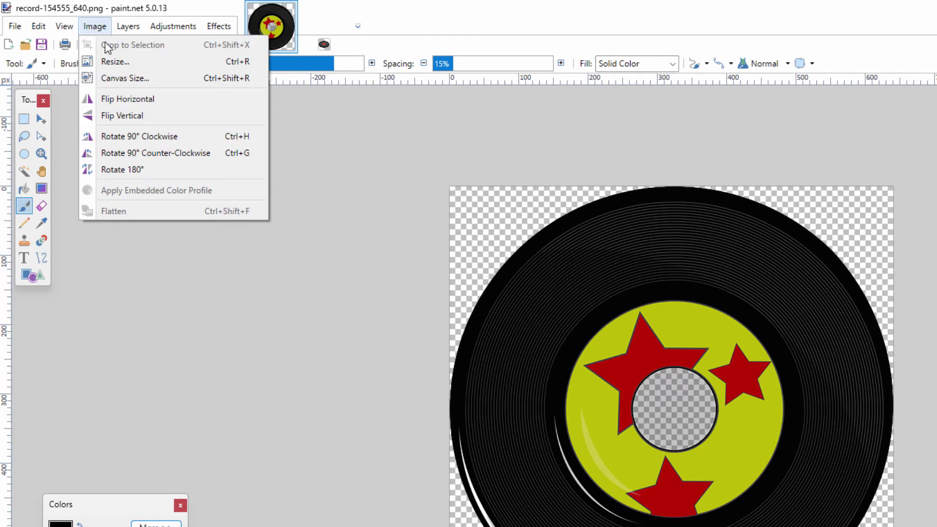
click(110, 62)
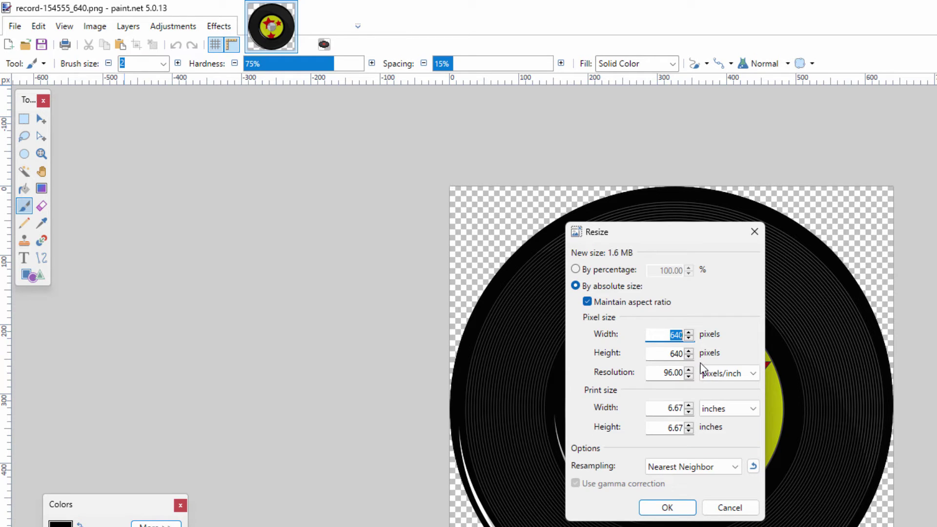
text(16)
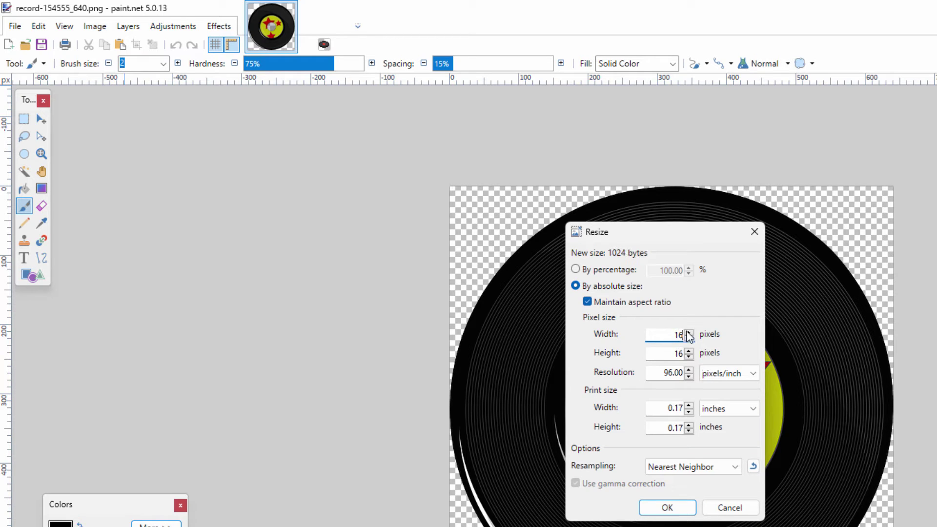
click(667, 507)
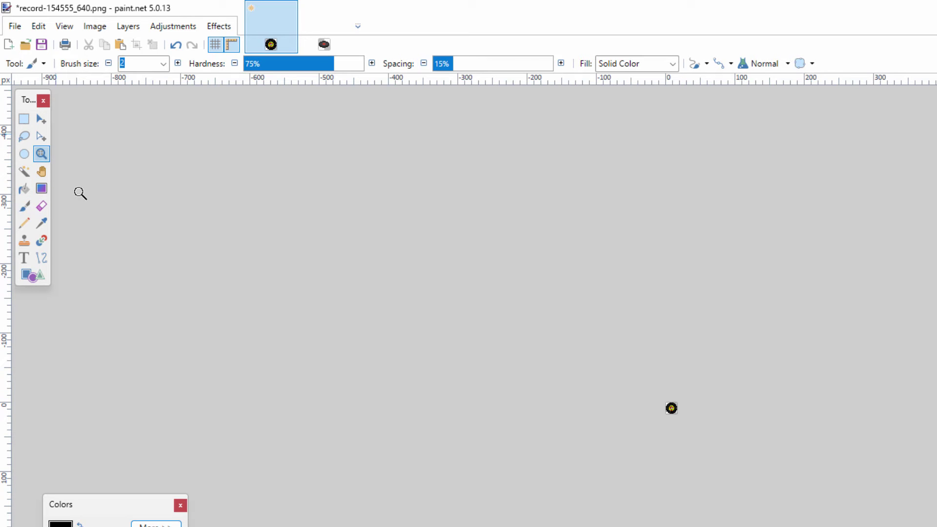
click(41, 154)
click(670, 410)
click(672, 410)
click(672, 410)
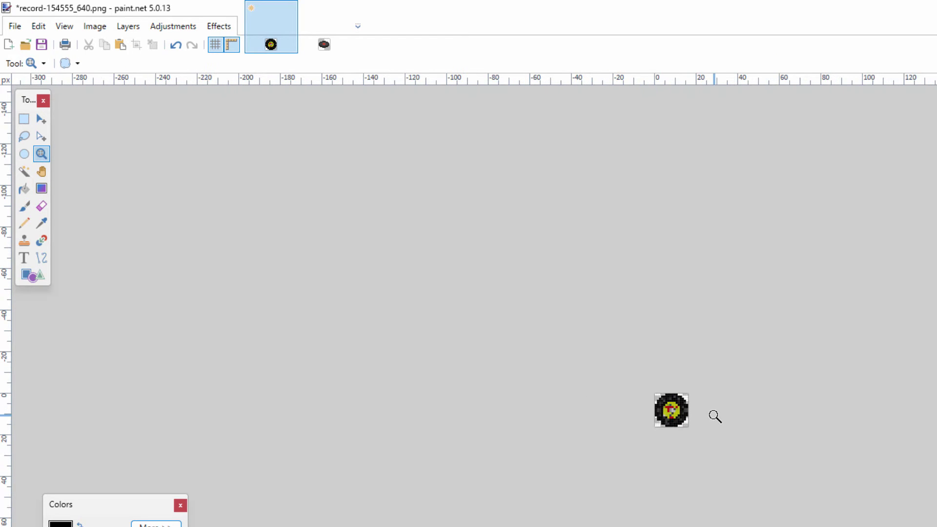
Save the resized record-154555_640.png
key(m)
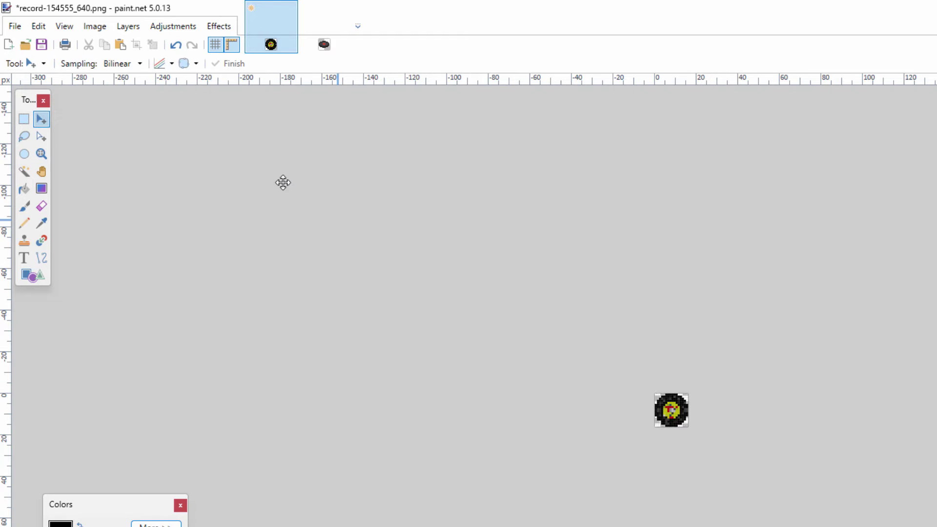
click(14, 25)
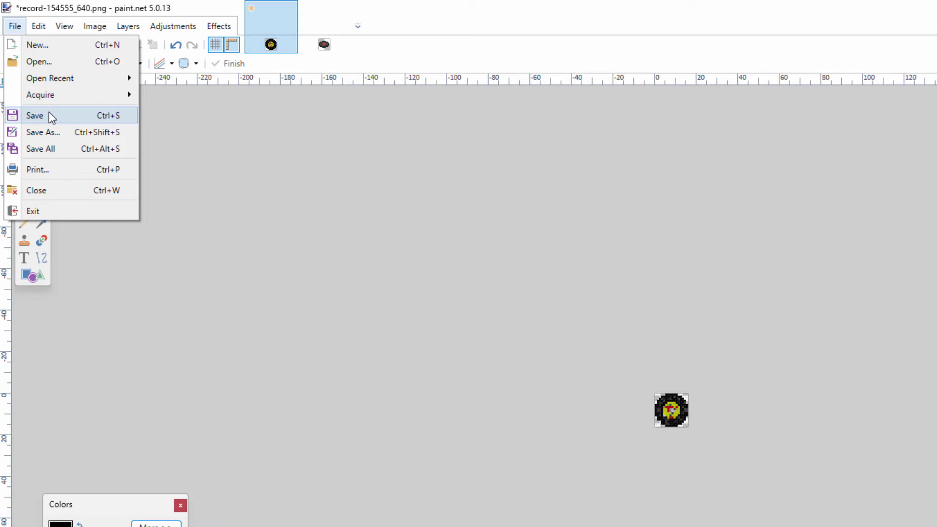
click(50, 116)
click(624, 483)
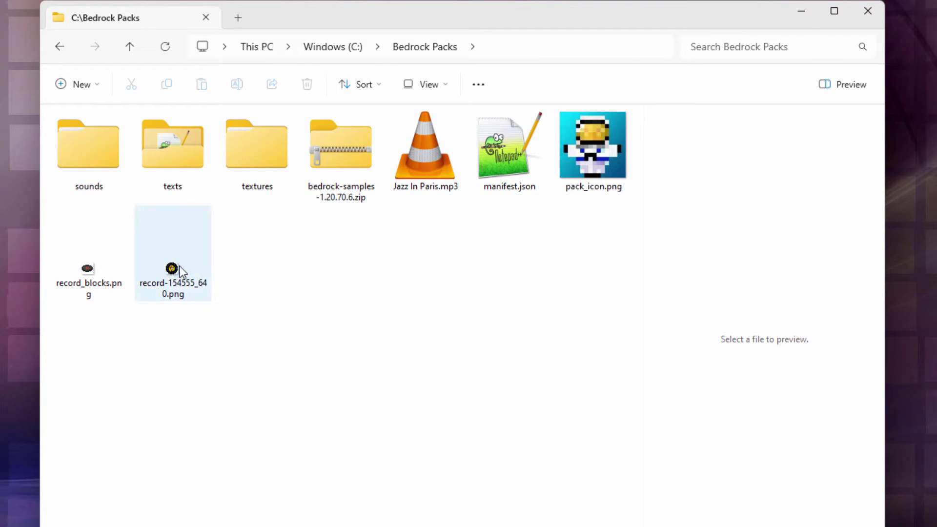
Move record-154555_640.png into the textures\items folder
drag(173, 272, 259, 176)
double_click(259, 171)
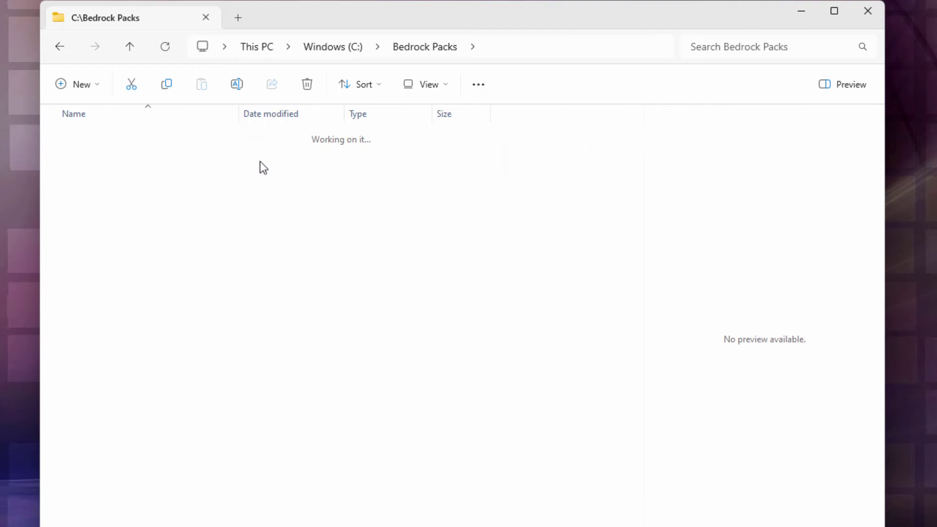
drag(190, 200, 102, 158)
click(112, 158)
double_click(111, 158)
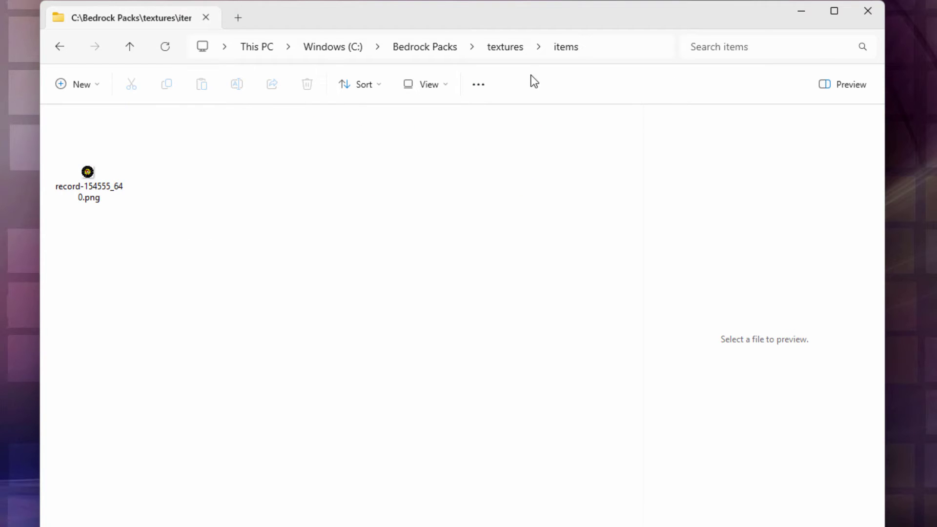
click(439, 49)
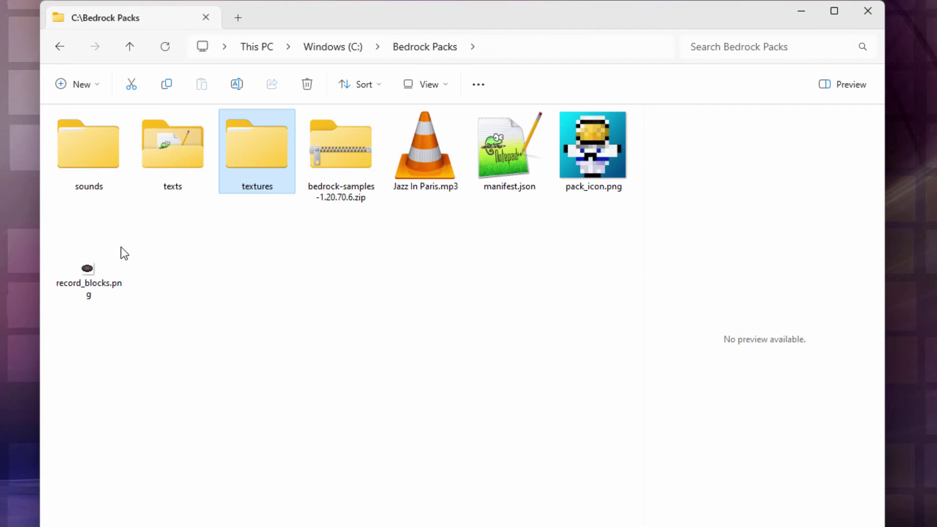
Copy the name record_blocks and rename the moved disc image to record_blocks.png
click(100, 290)
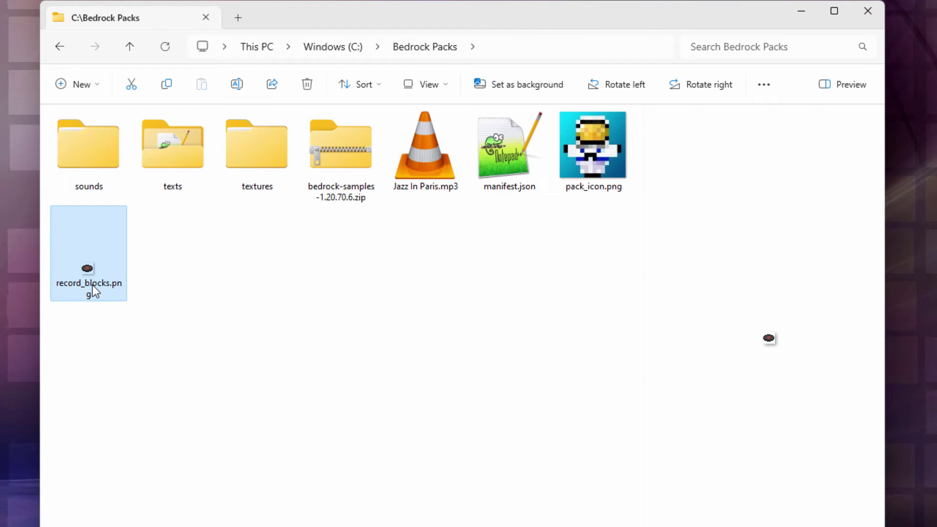
click(92, 285)
key(ctrl+c)
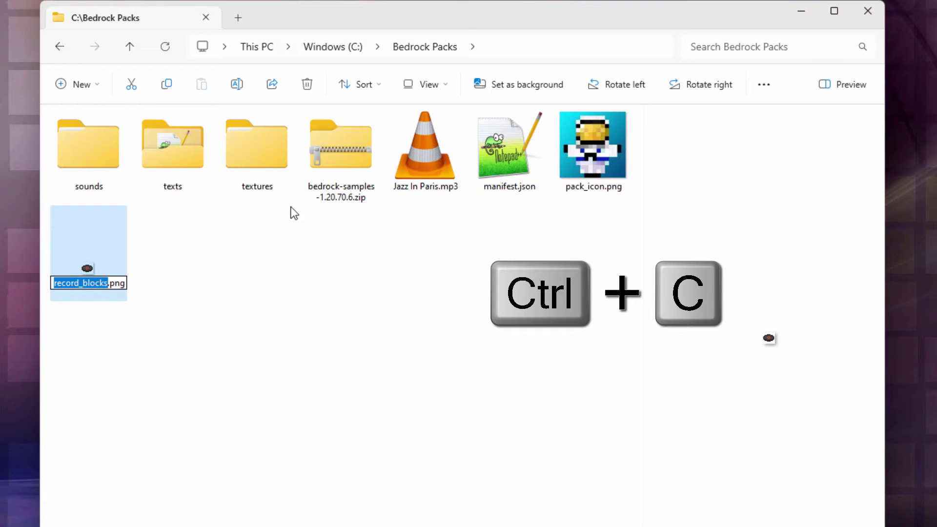
double_click(247, 159)
double_click(111, 152)
click(93, 193)
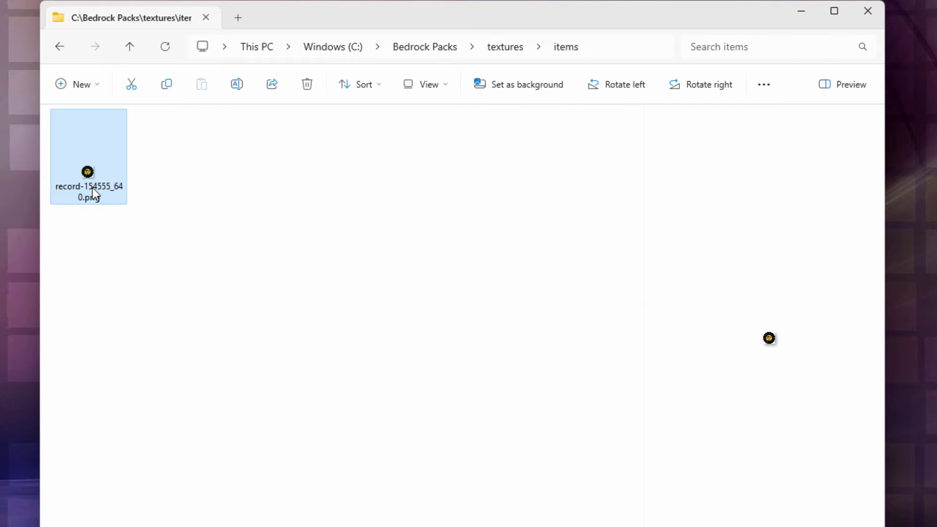
click(93, 188)
key(ctrl+v)
key(Return)
click(141, 209)
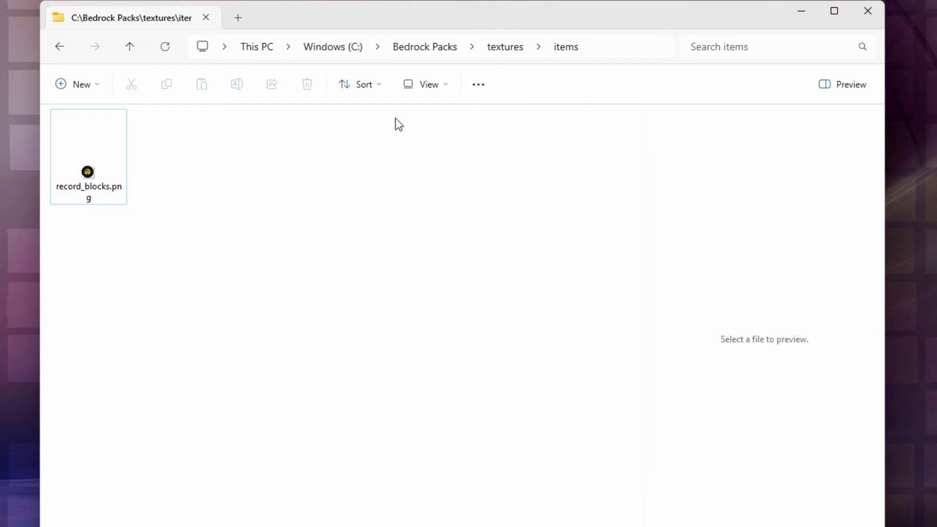
click(419, 51)
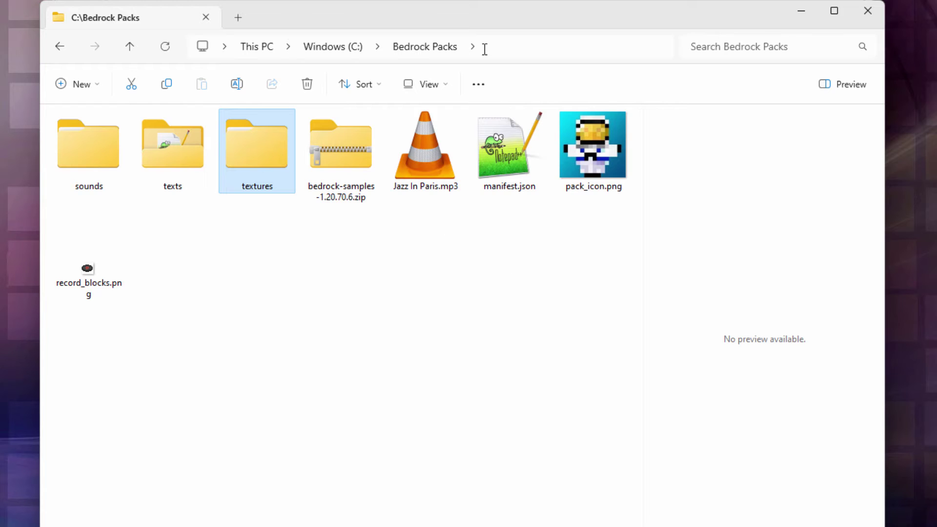
click(410, 292)
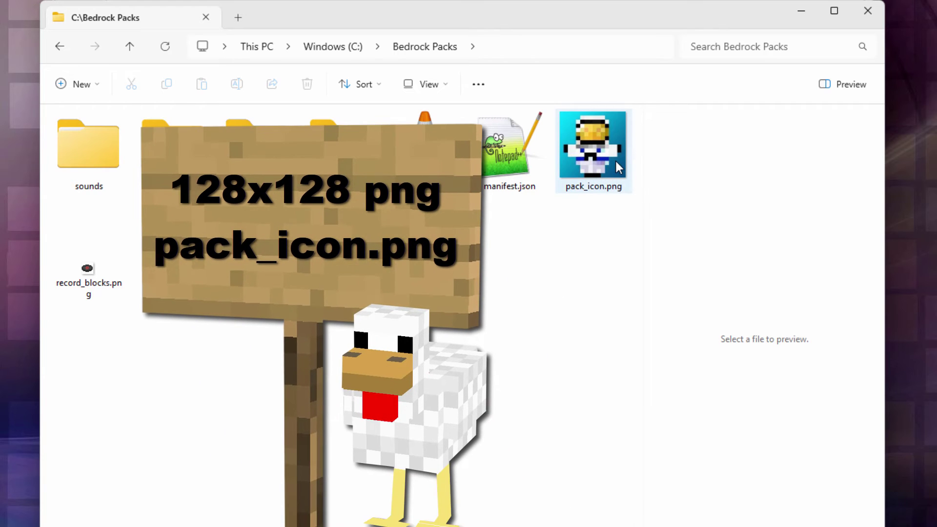
mouse_move(616, 161)
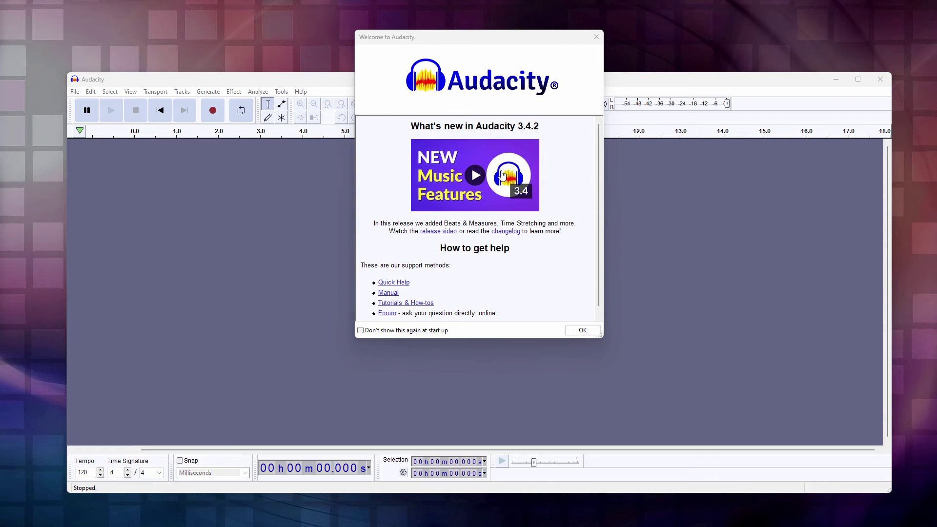
Dismiss the welcome dialog and drag Jazz In Paris.mp3 from Bedrock Packs into Audacity
click(596, 37)
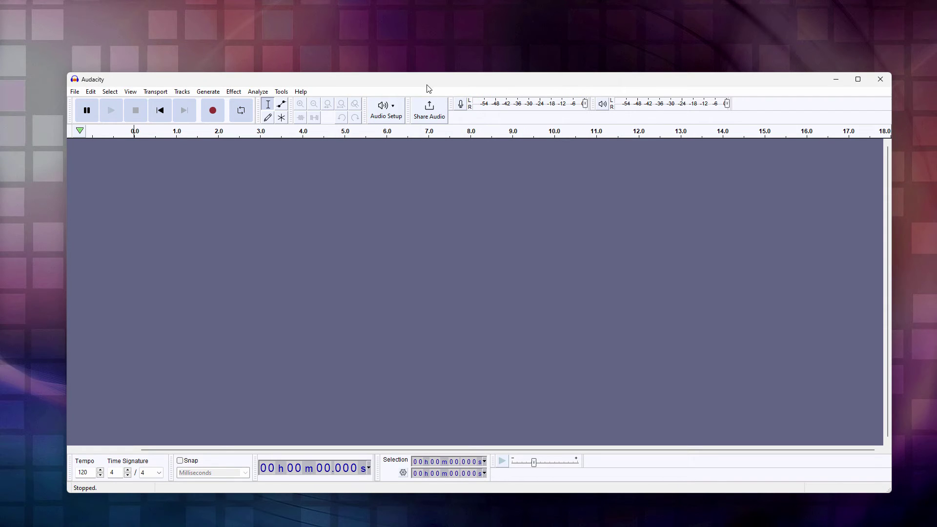
key(alt+Tab)
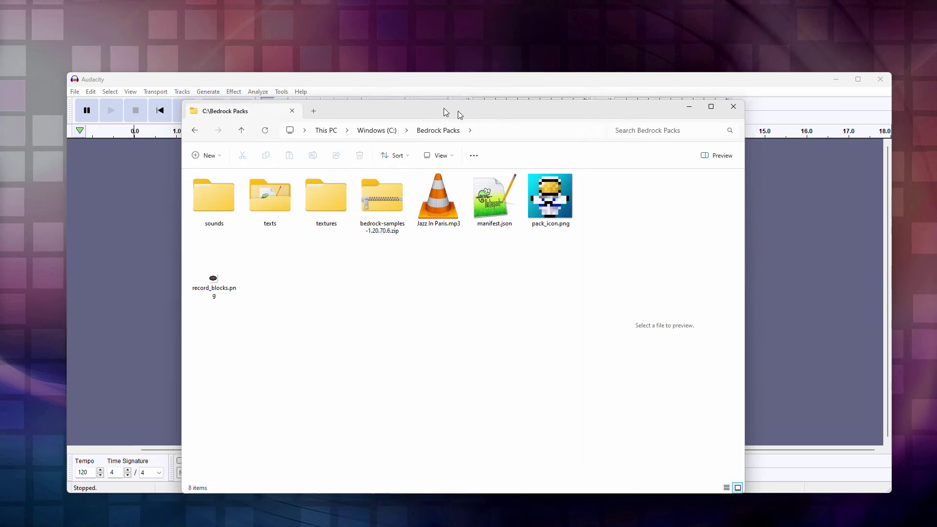
drag(550, 213, 206, 219)
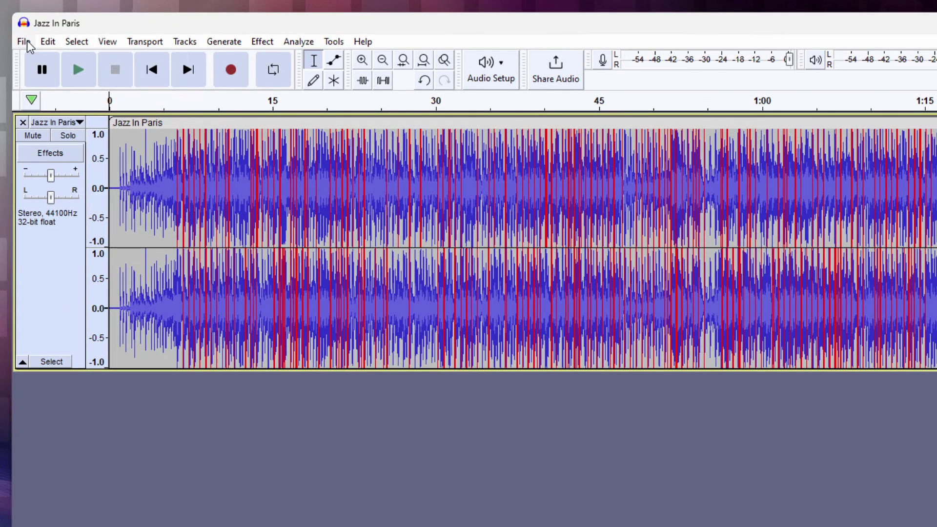
Set the export location to sounds\music\game\records with file name blocks
click(76, 93)
click(51, 153)
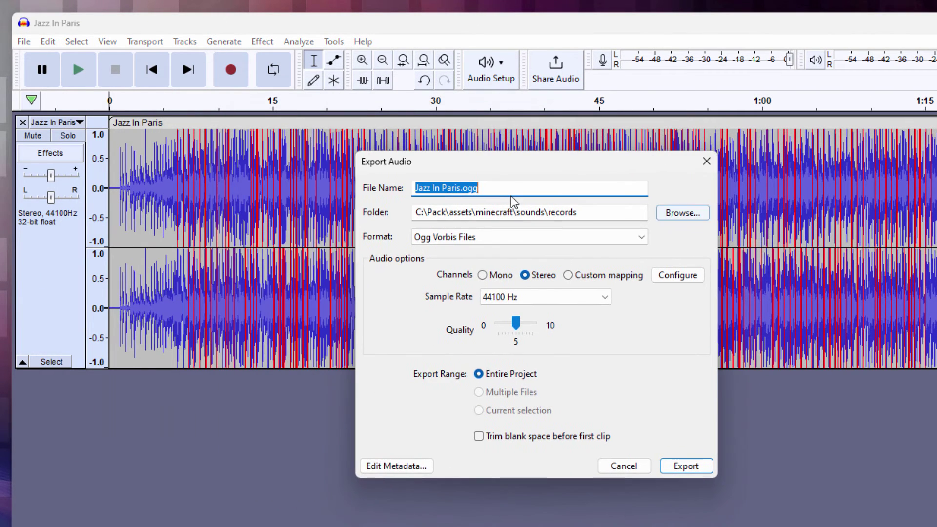
click(700, 218)
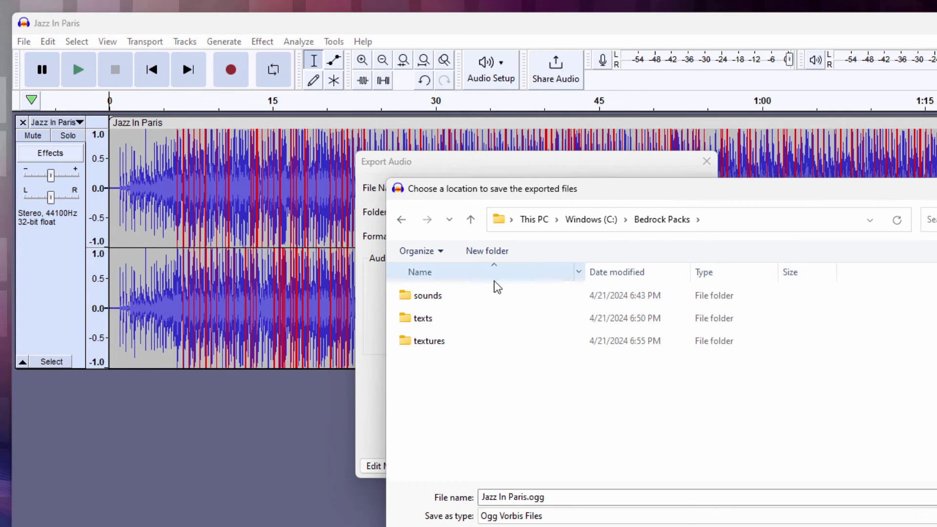
double_click(419, 297)
double_click(405, 298)
double_click(413, 301)
double_click(420, 297)
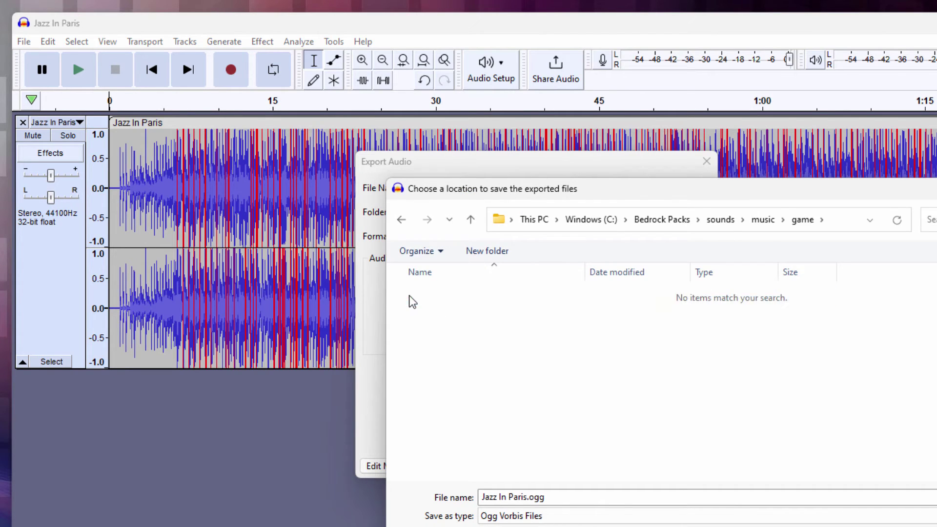
click(599, 496)
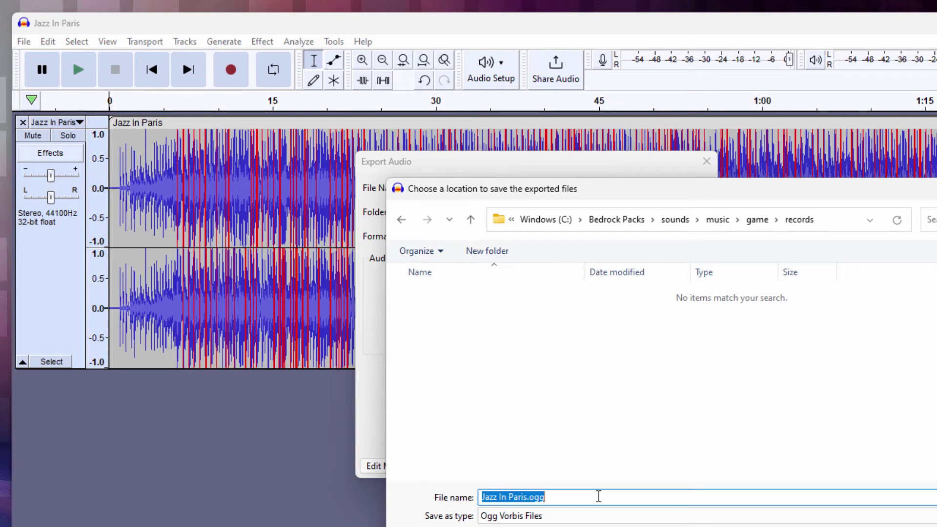
text(blocks)
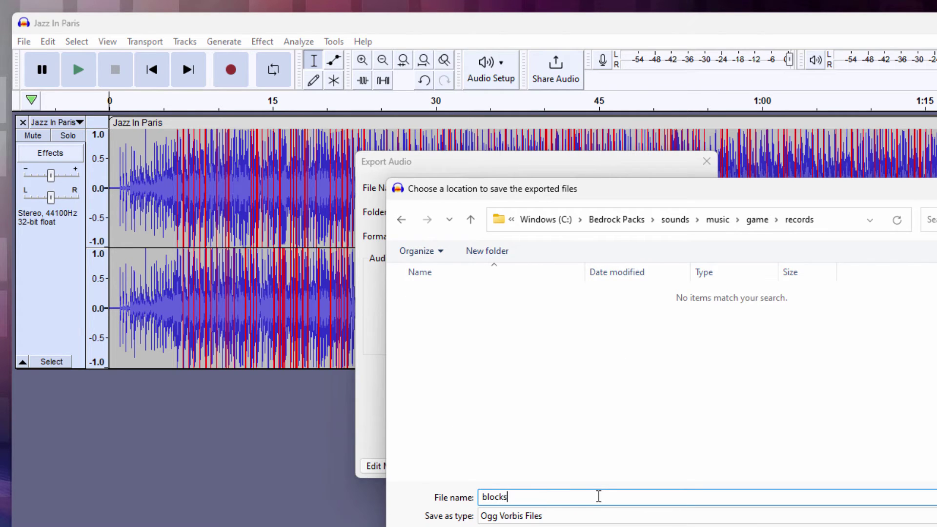
key(Return)
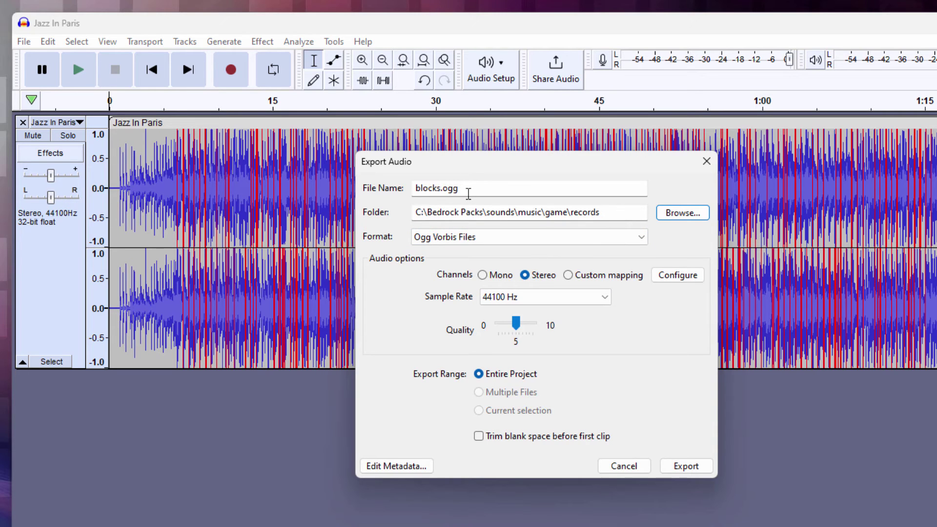
Export the song as mono Ogg Vorbis blocks.ogg
click(480, 239)
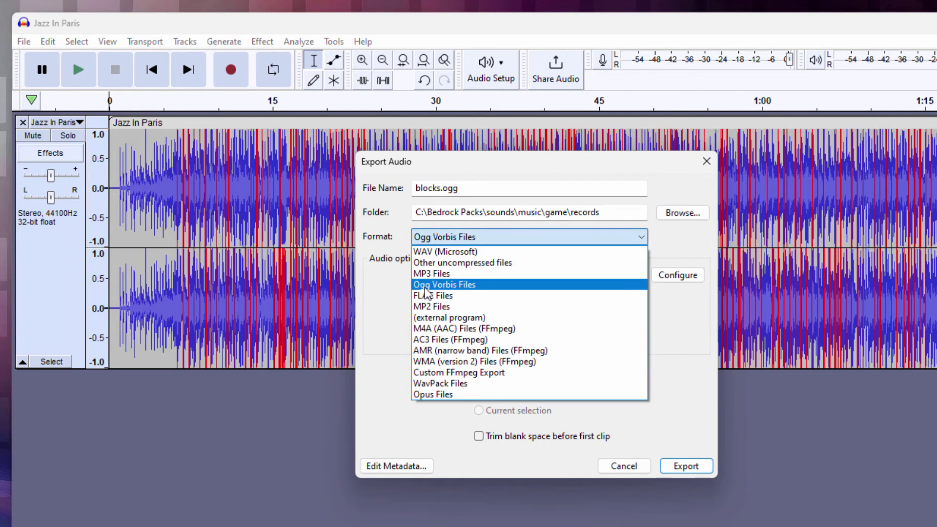
click(488, 285)
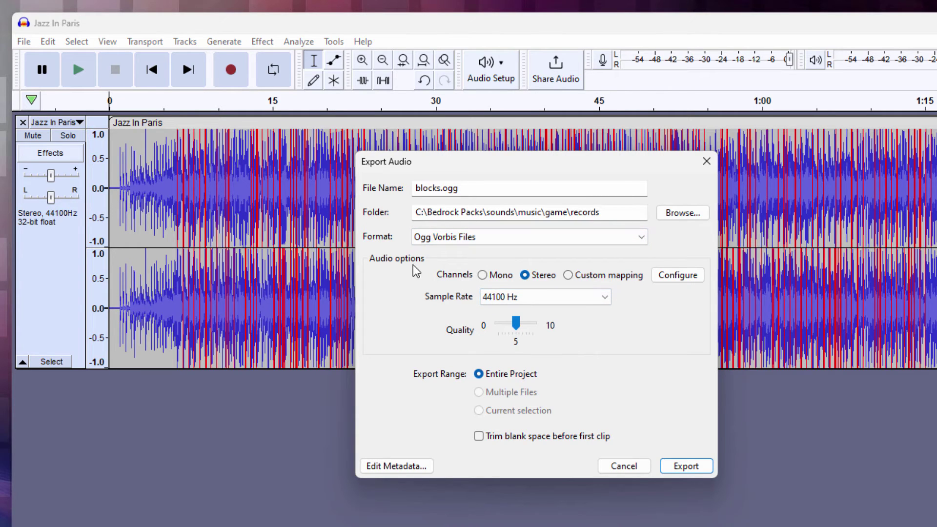
click(482, 275)
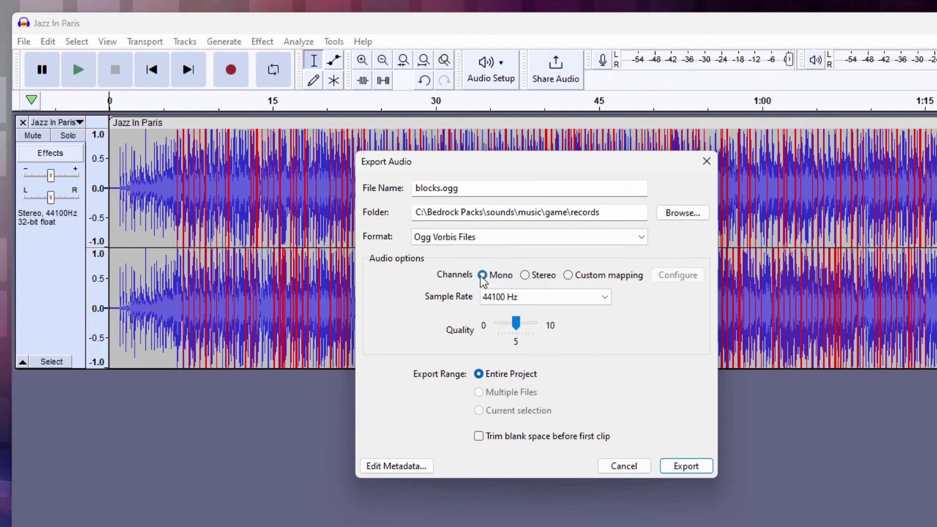
click(686, 466)
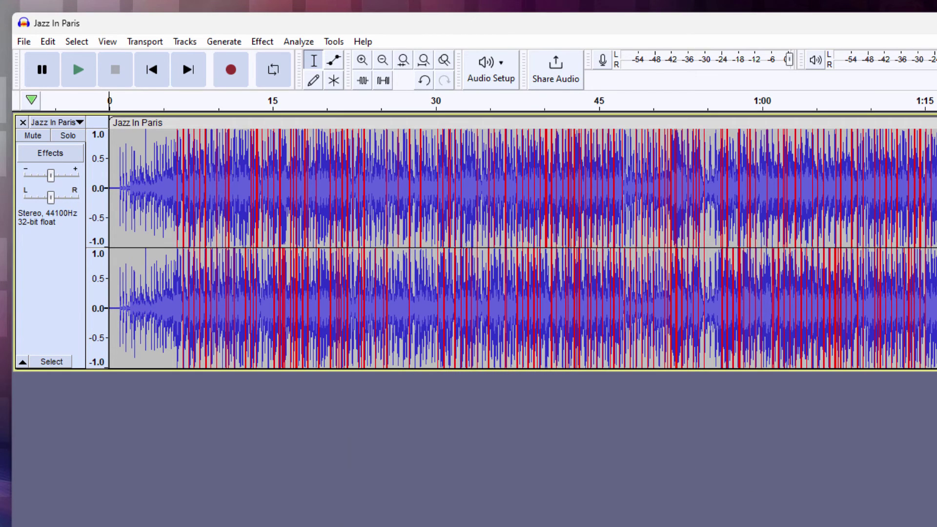
Close Audacity without saving and confirm blocks.ogg sits in sounds\music\game\records
key(ctrl+w)
click(659, 334)
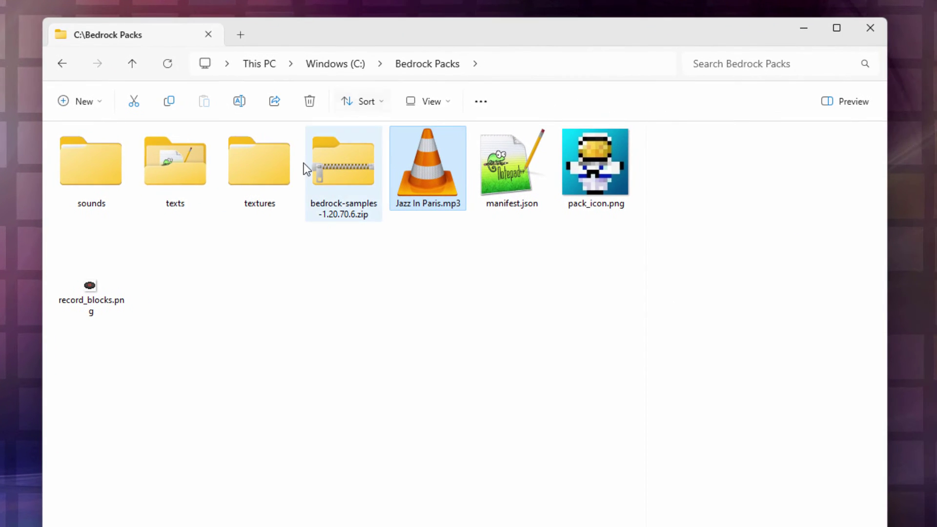
double_click(433, 226)
click(72, 155)
double_click(72, 154)
double_click(73, 155)
click(72, 154)
double_click(73, 154)
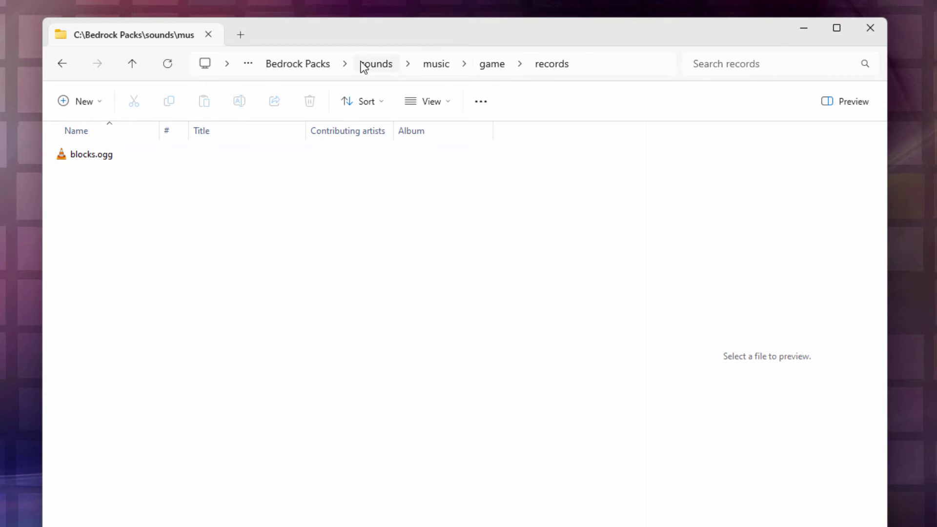
click(305, 64)
Check for en_US.lang in texts and record_blocks.png in textures\items, returning to Bedrock Packs
click(185, 153)
double_click(186, 153)
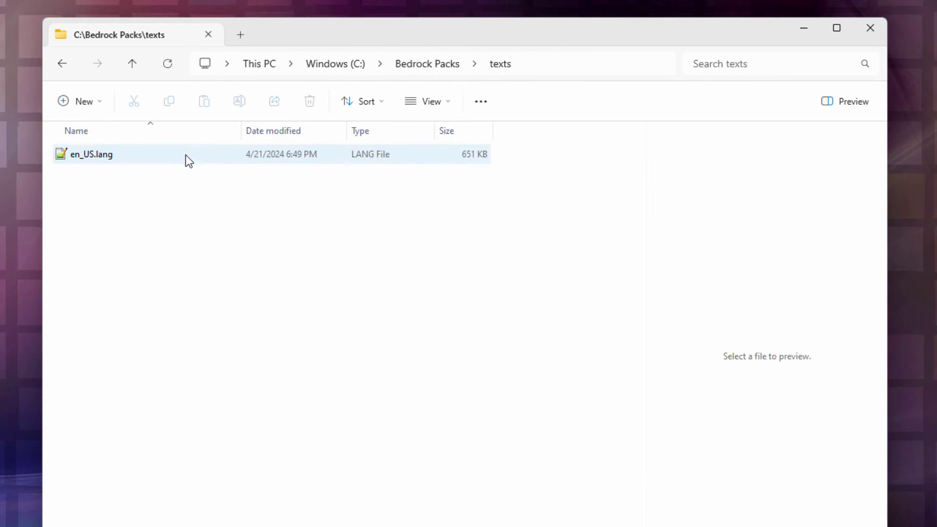
click(423, 63)
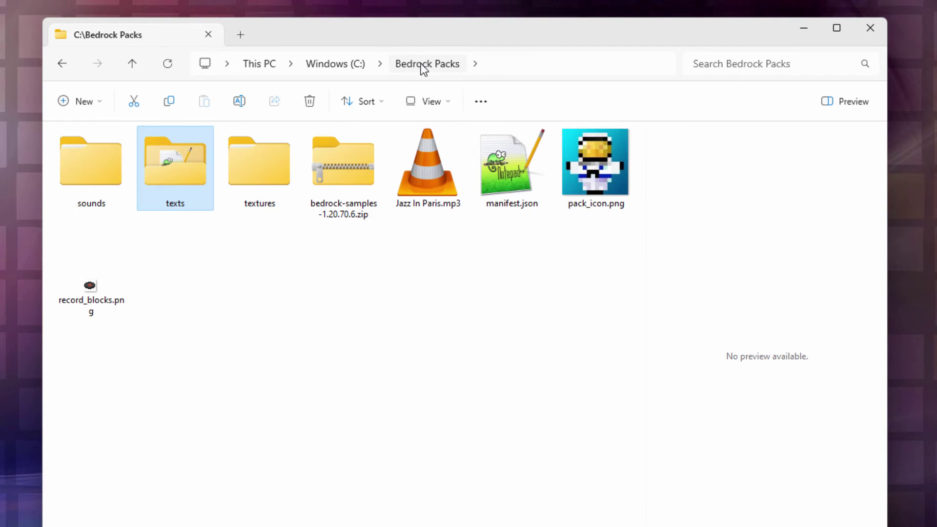
double_click(267, 177)
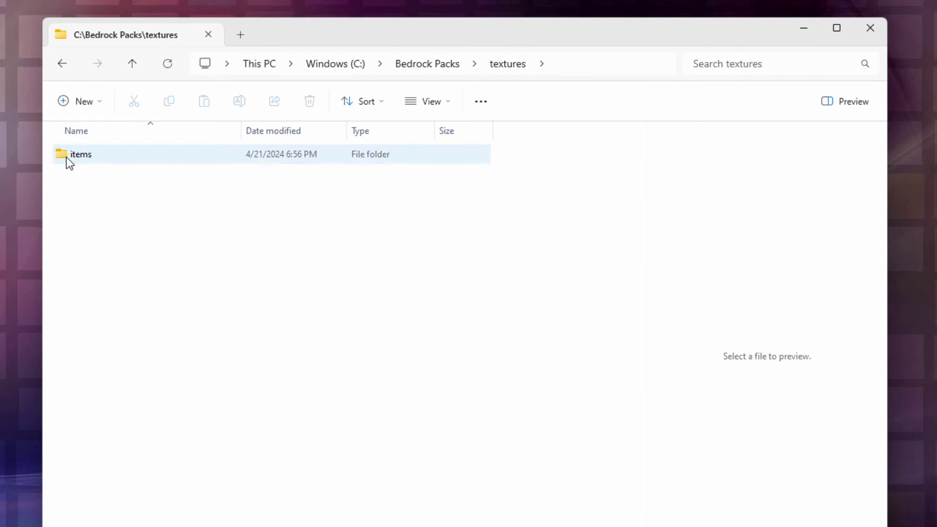
double_click(68, 155)
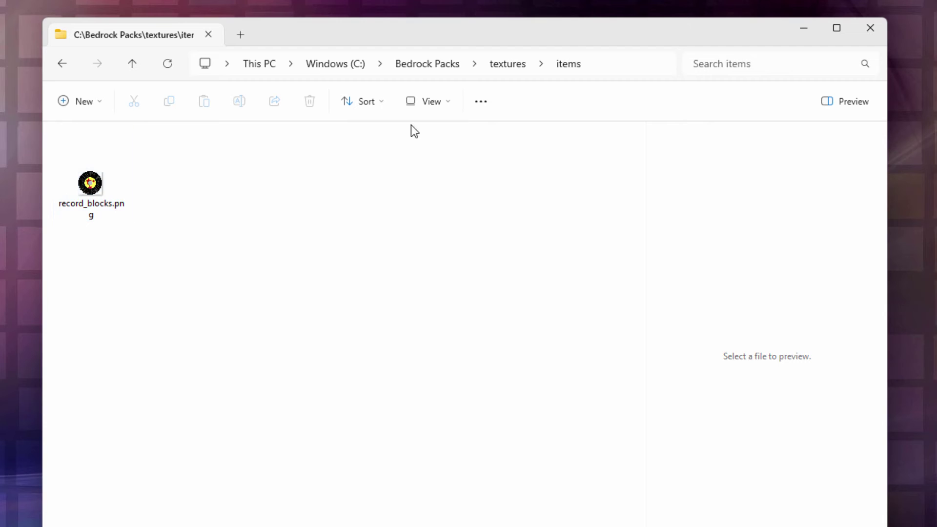
click(422, 67)
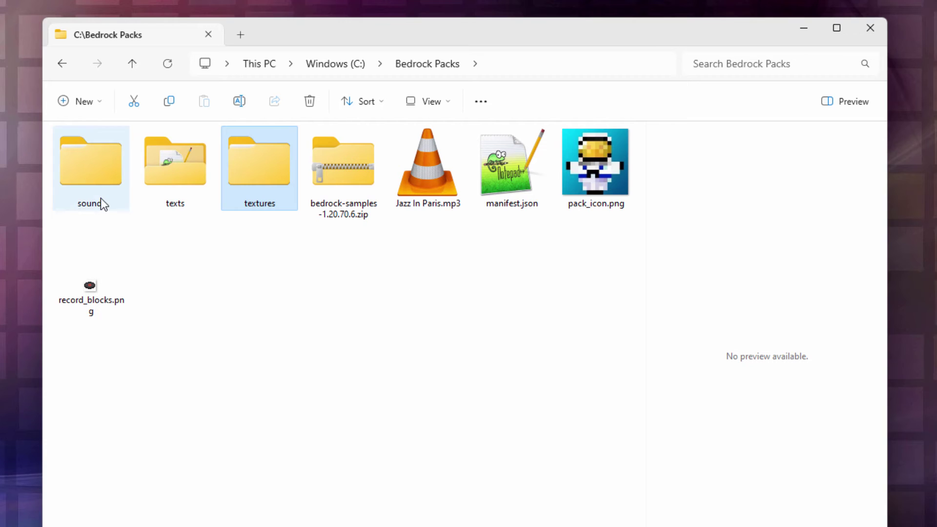
Select the sounds, texts and textures folders plus manifest.json and pack_icon.png
click(90, 176)
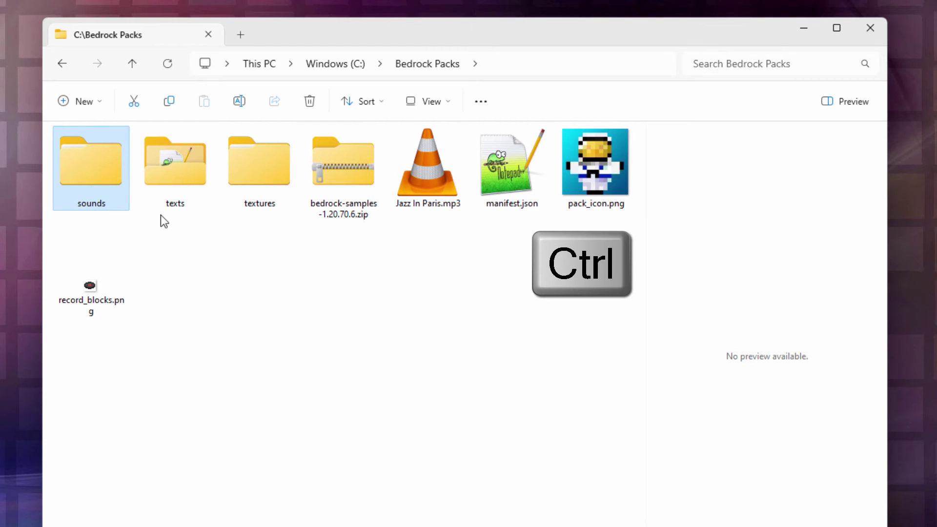
ctrl+click(169, 171)
ctrl+click(264, 162)
ctrl+click(520, 166)
ctrl+click(596, 188)
ctrl+click(596, 188)
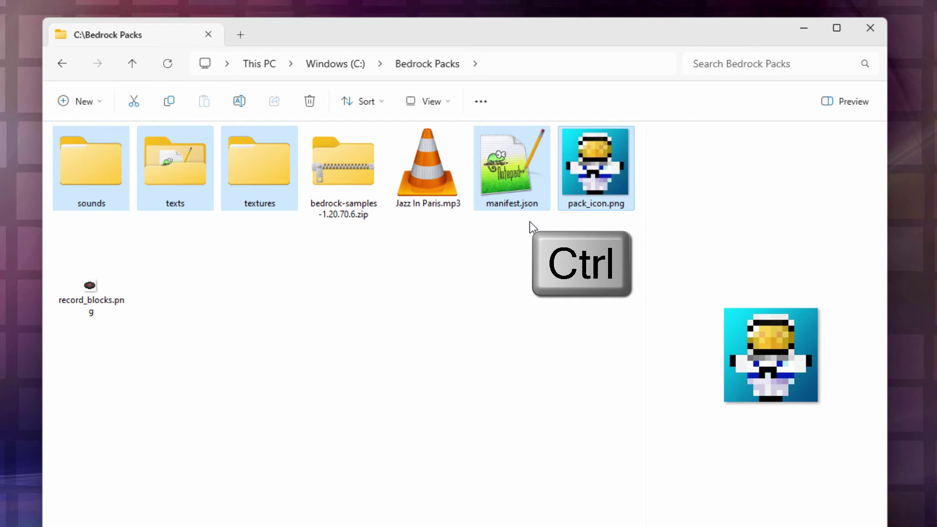
Compress the selection into a zip named custom record 1.20.73.zip
right_click(522, 175)
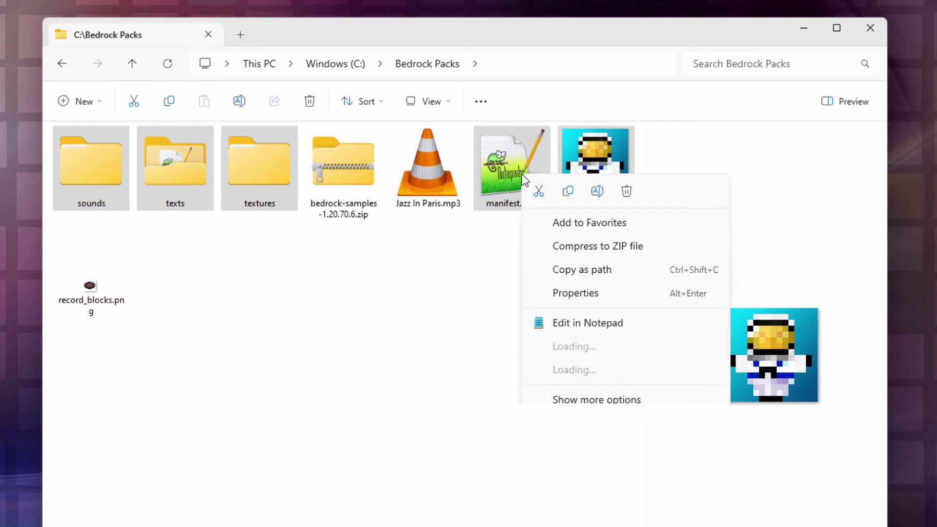
click(571, 246)
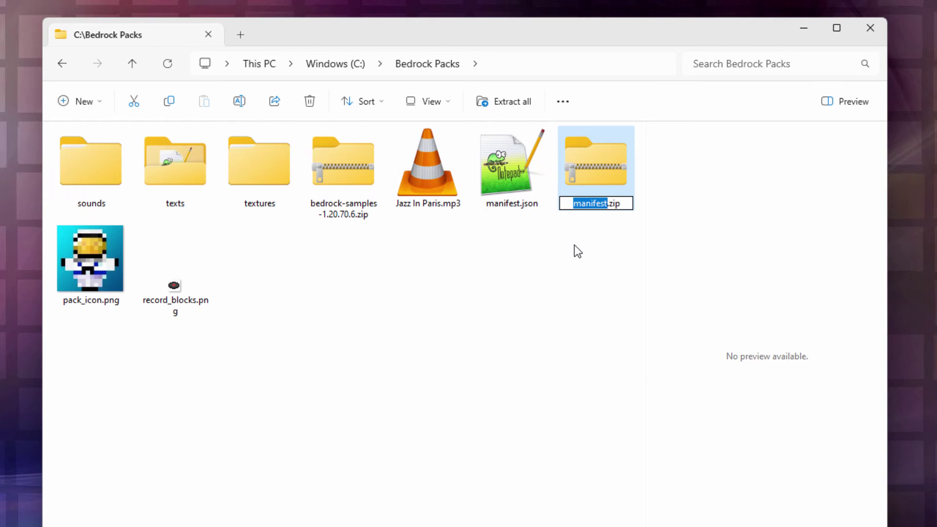
text(custom recor)
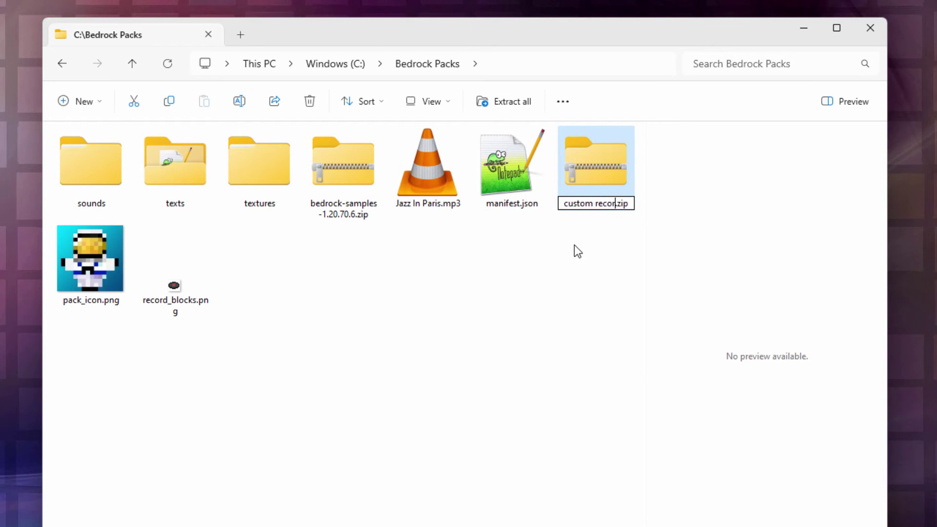
text(d 1.20)
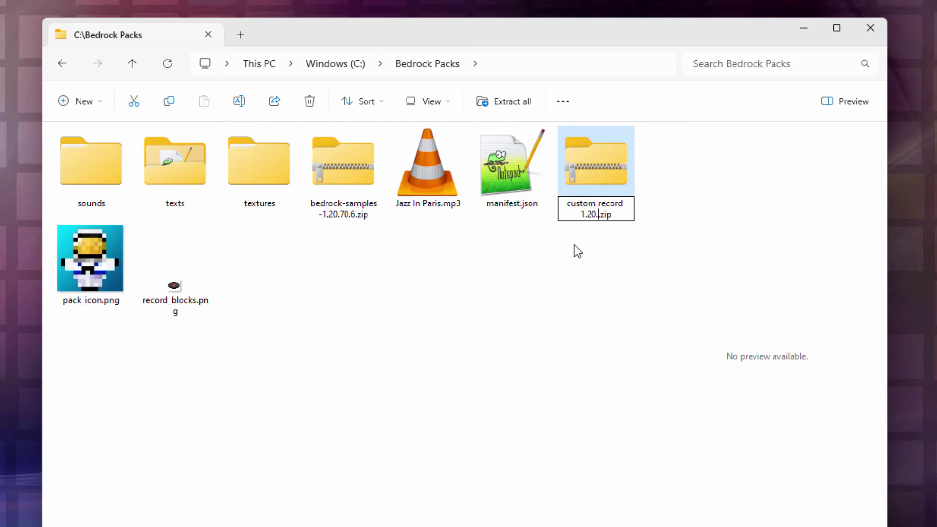
text(.70)
key(BackSpace)
text(3.)
key(Return)
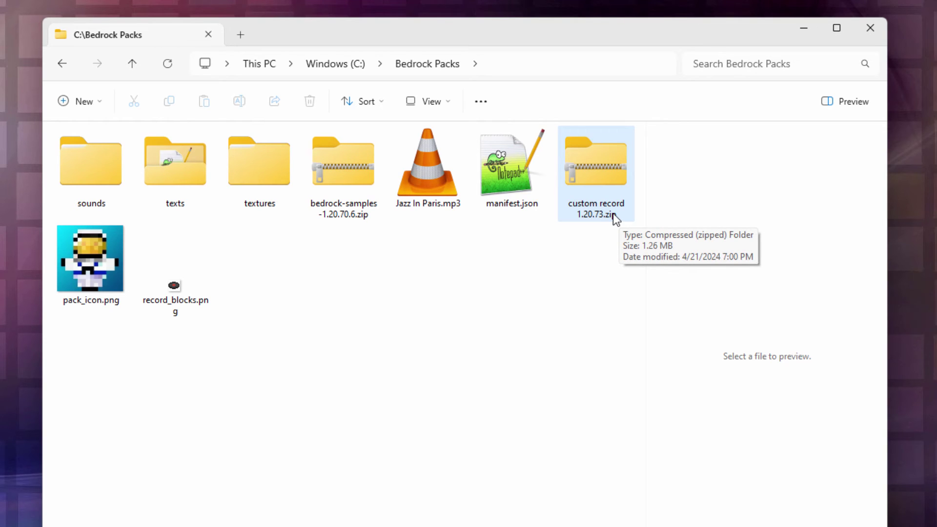
click(449, 101)
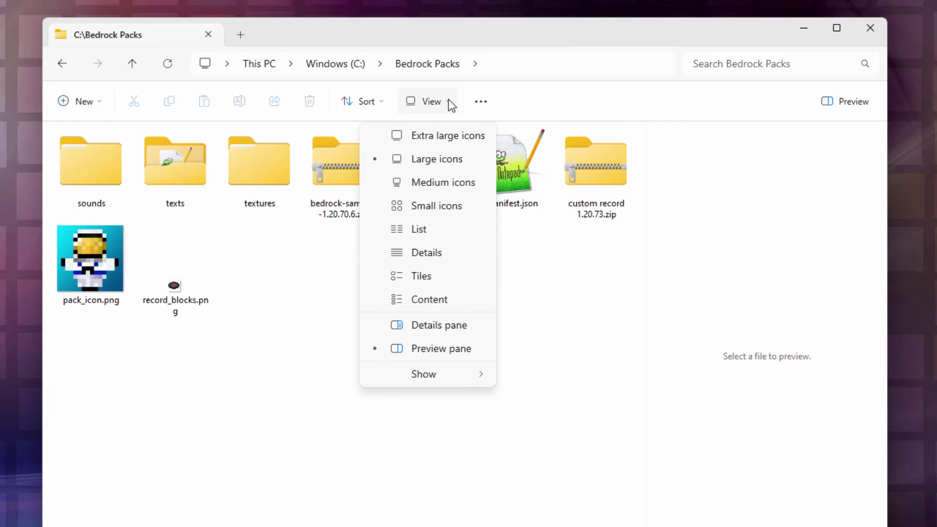
mouse_move(444, 372)
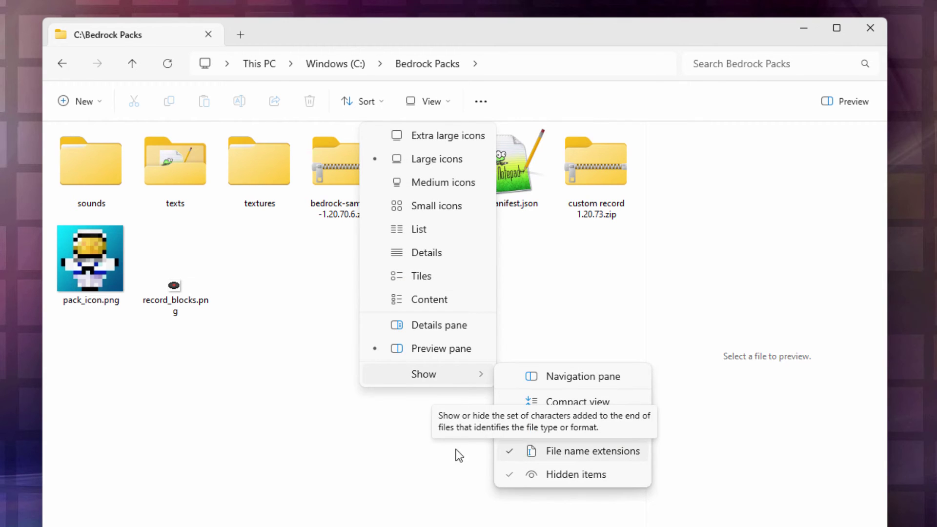
key(Escape)
key(Escape)
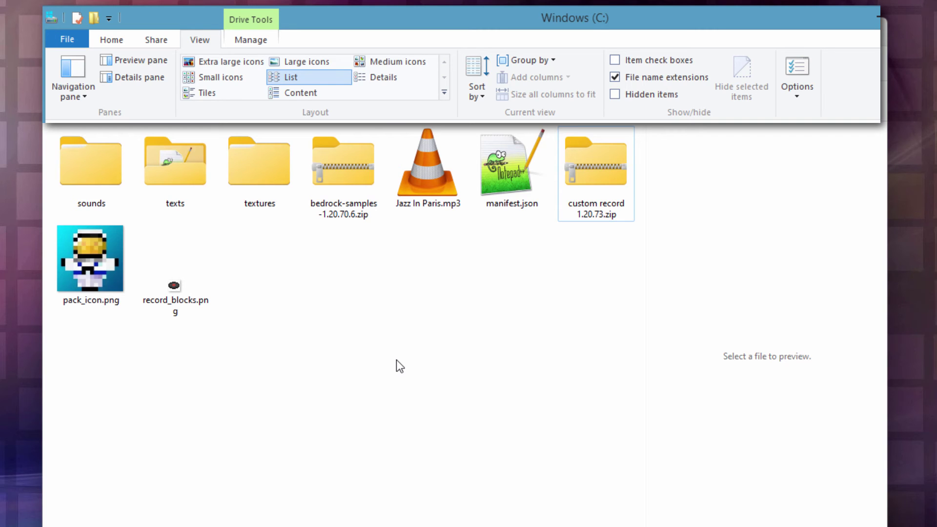
Rename custom record 1.20.73.zip to custom record 1.20.73.mcpack, accepting the extension change warning
click(611, 222)
click(611, 216)
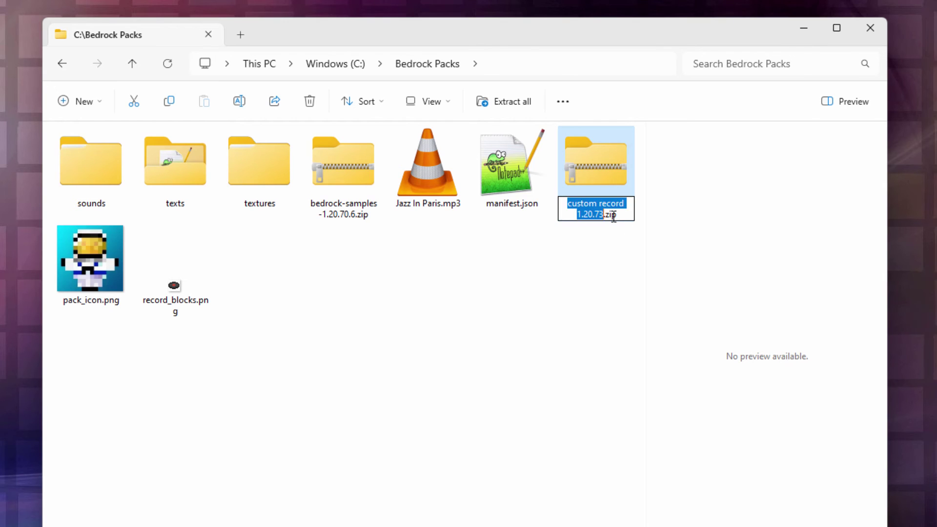
click(623, 216)
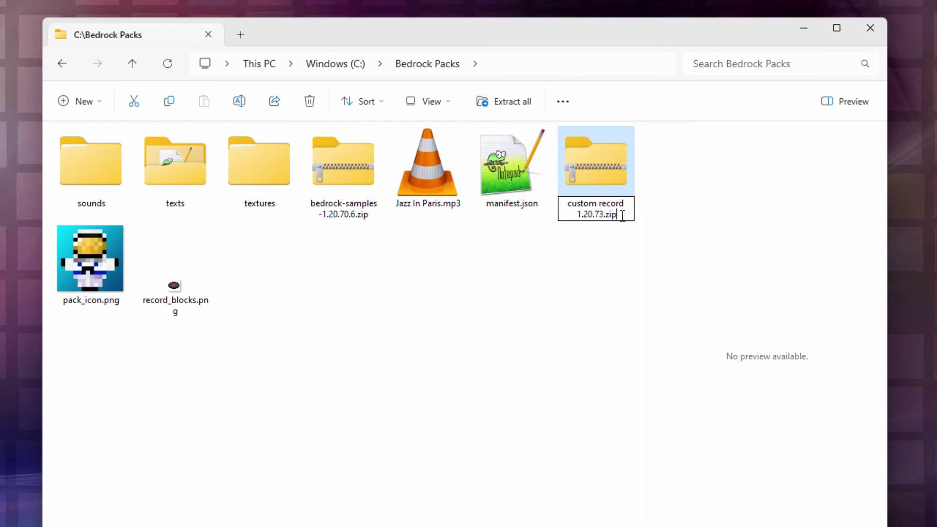
key(BackSpace)
key(BackSpace)
key(BackSpace)
text(mcpack)
key(Return)
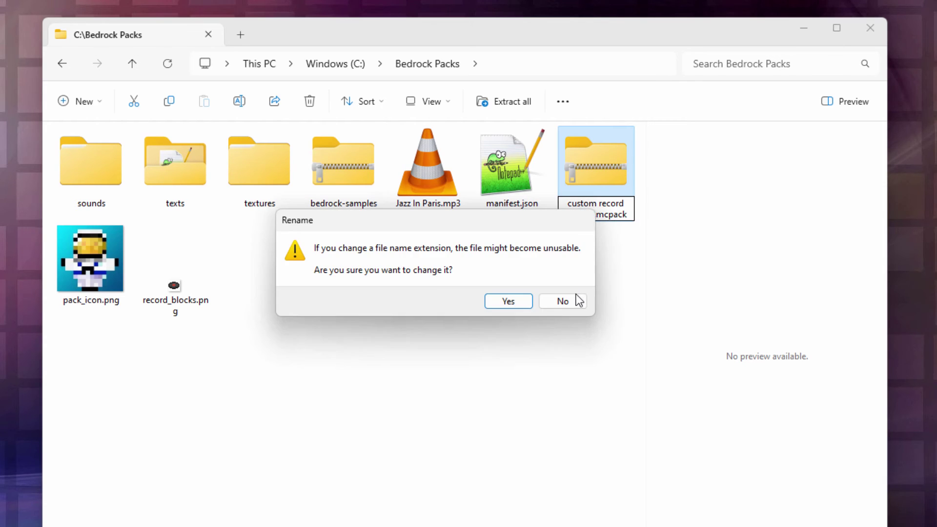
click(547, 301)
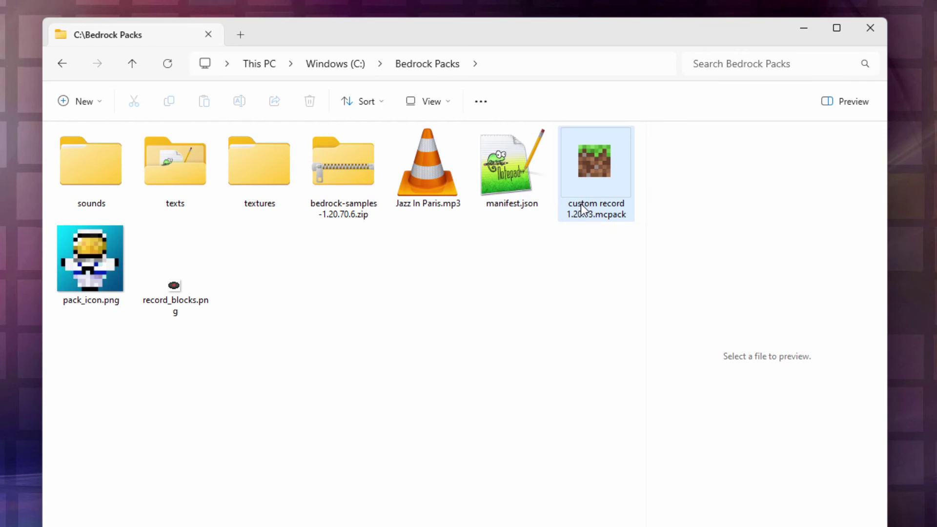
double_click(249, 180)
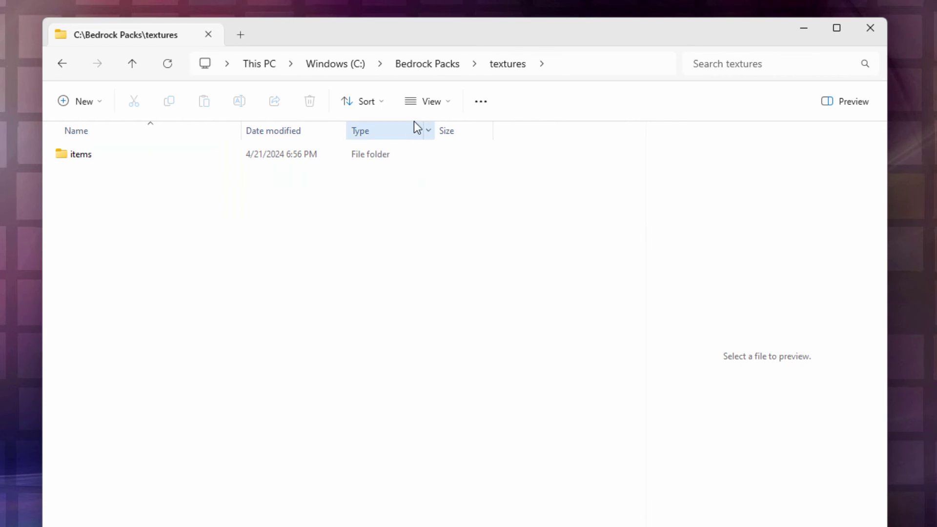
click(425, 67)
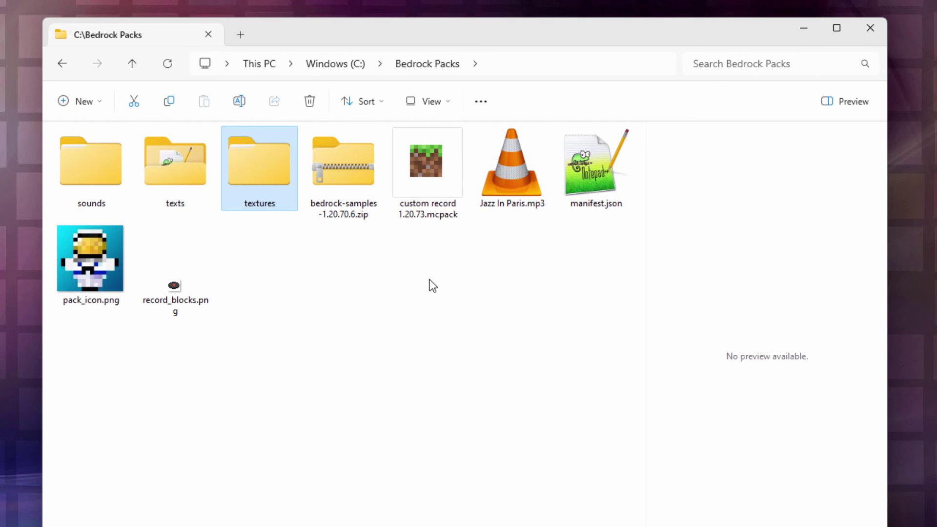
Import the .mcpack into Minecraft and activate Custom Record 1.20.73 under Global Resources
double_click(424, 166)
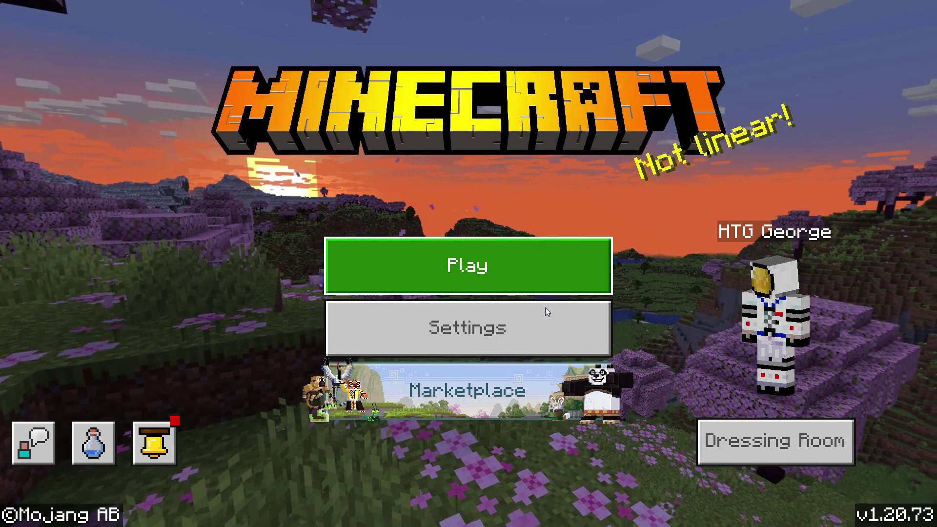
click(464, 327)
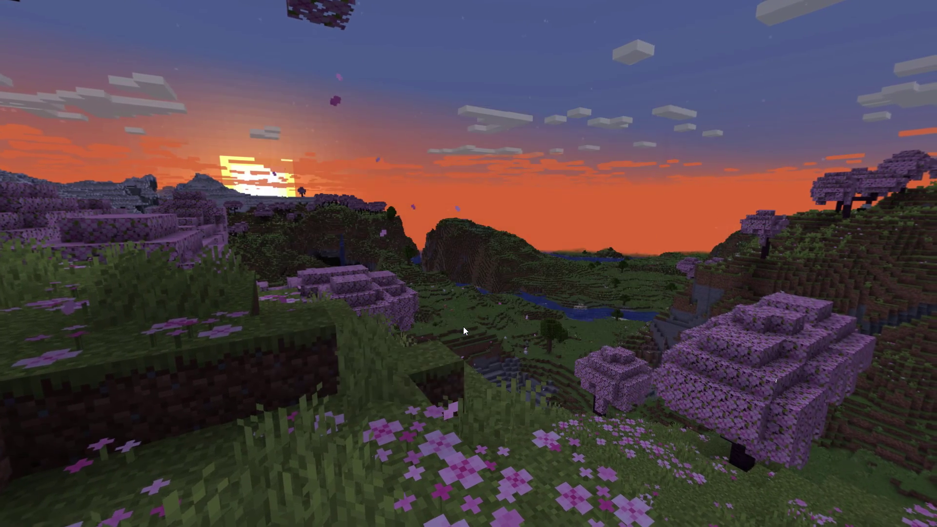
drag(364, 117, 331, 392)
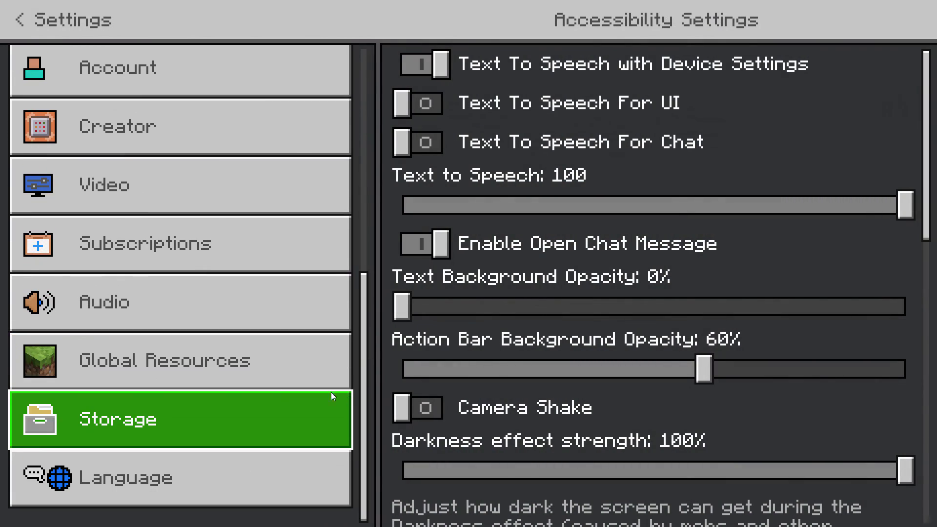
click(195, 364)
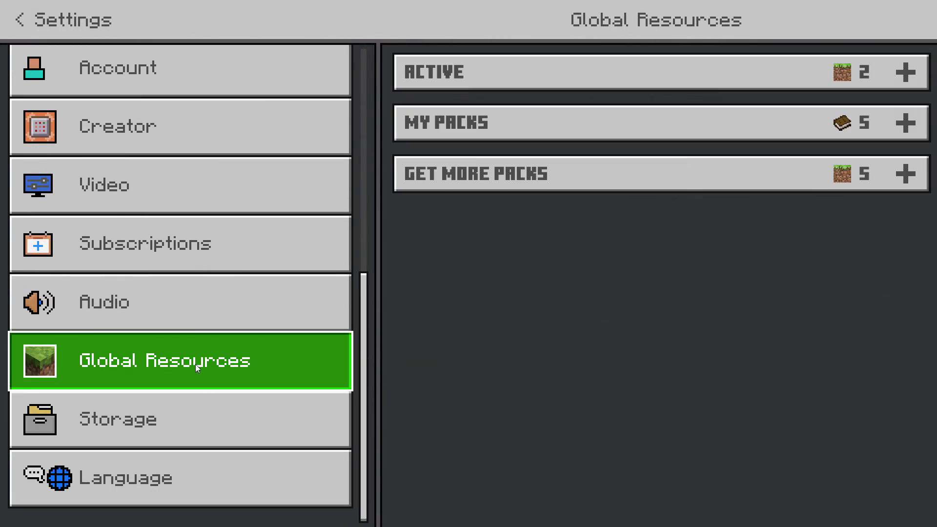
click(536, 126)
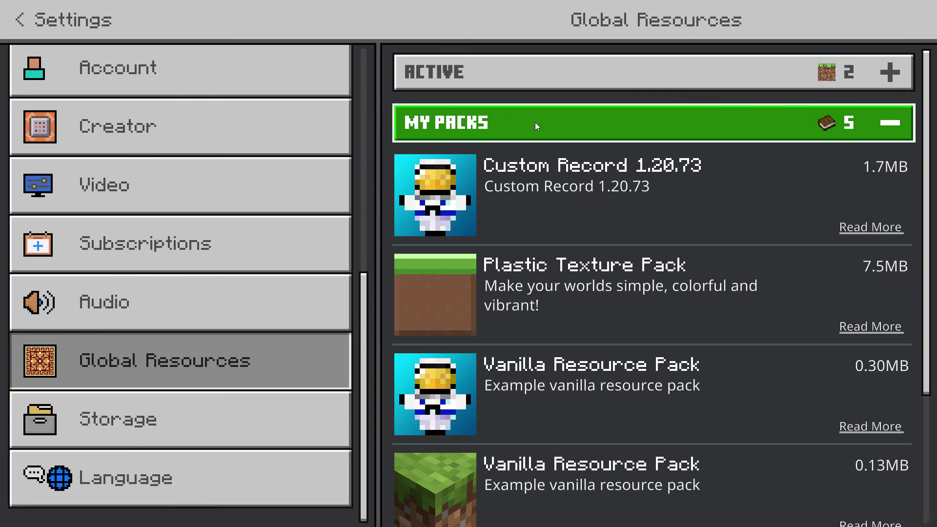
click(592, 200)
click(661, 263)
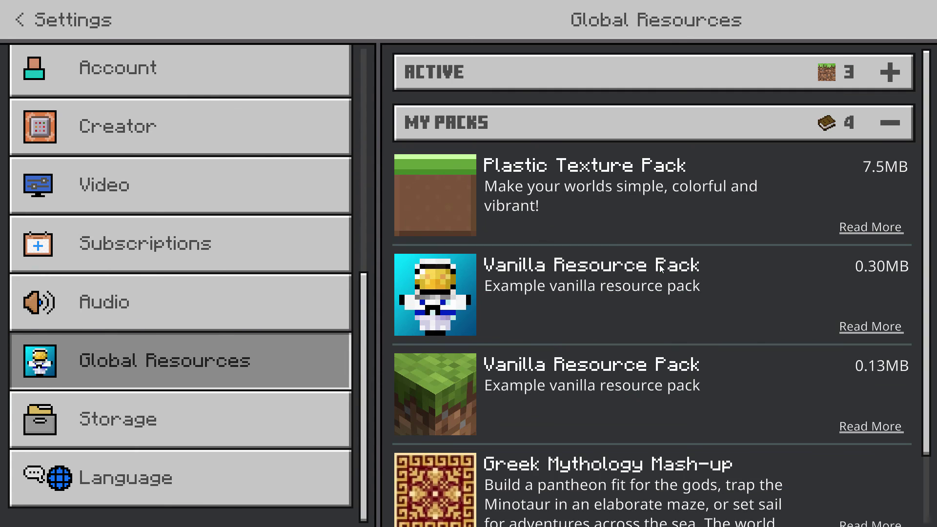
click(571, 74)
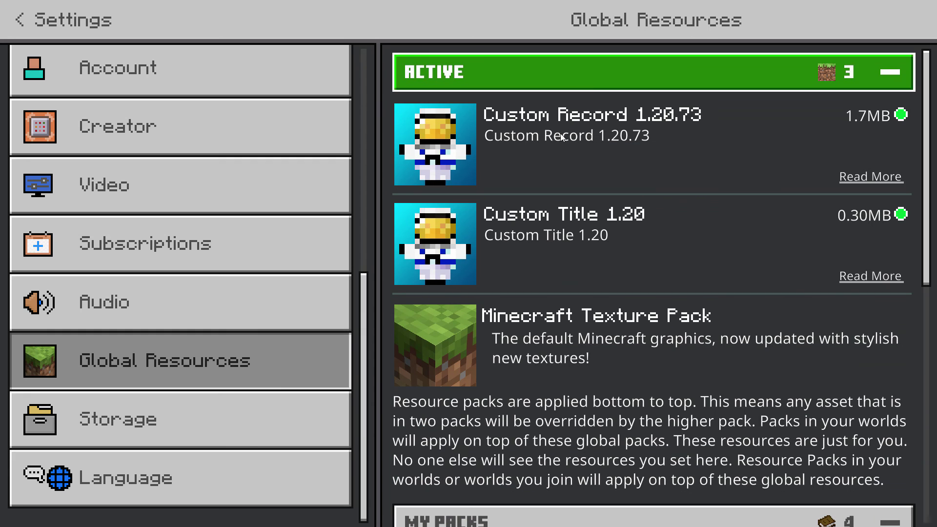
click(25, 21)
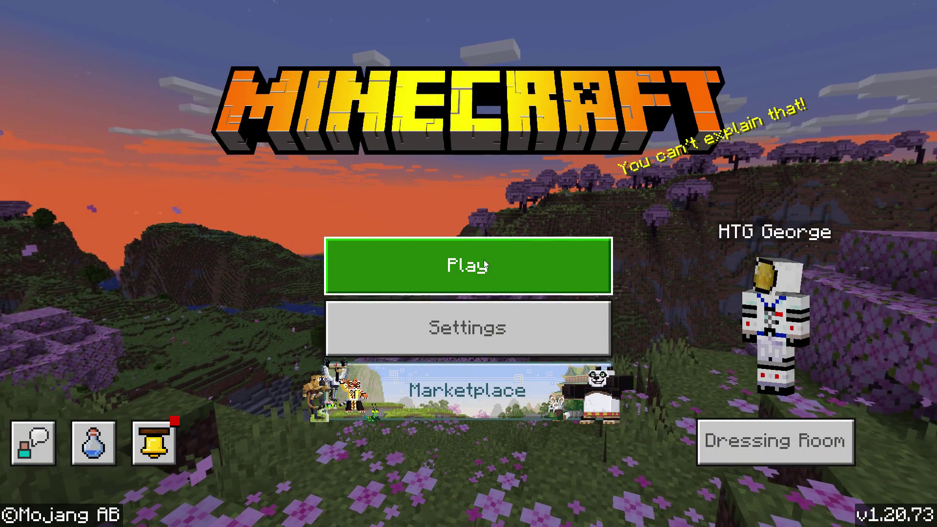
Load Main World and expand the music discs group in the creative inventory
click(454, 265)
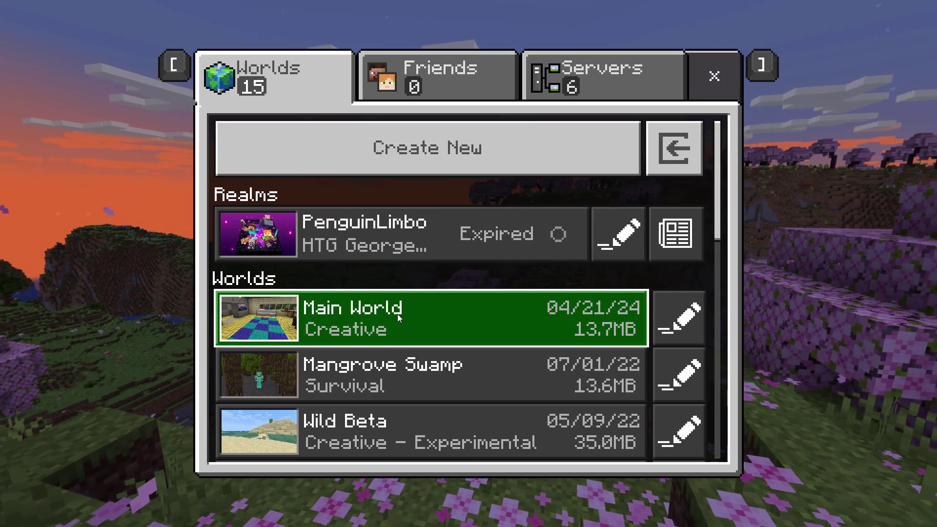
click(399, 318)
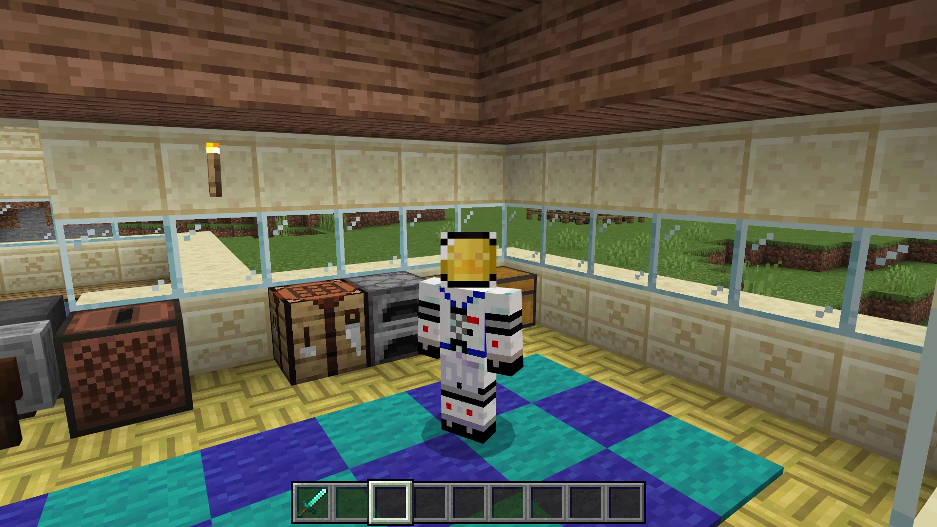
key(e)
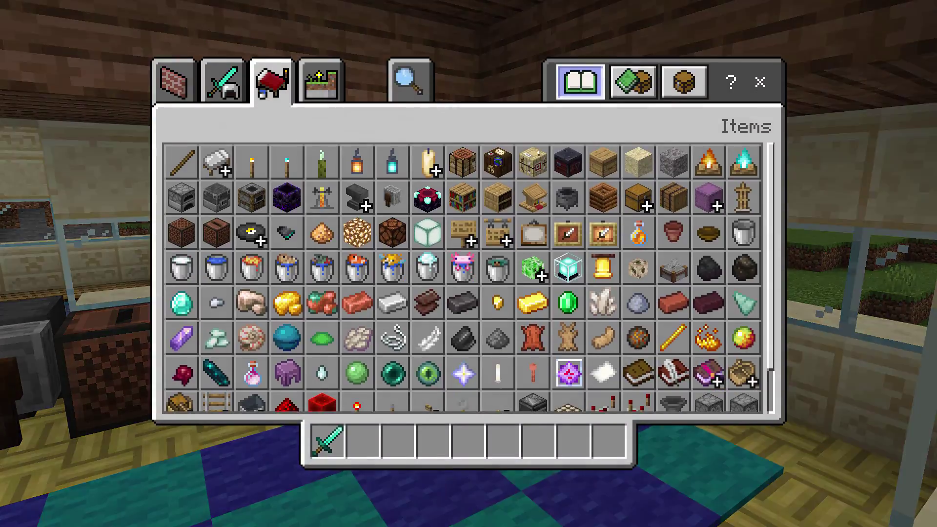
click(251, 232)
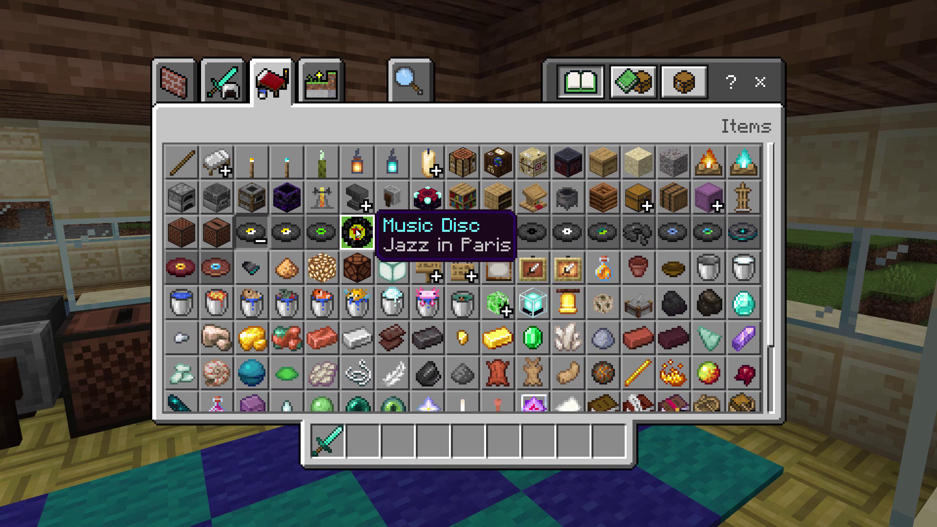
Put the Jazz in Paris disc in the third hotbar slot and play it in the jukebox
click(363, 235)
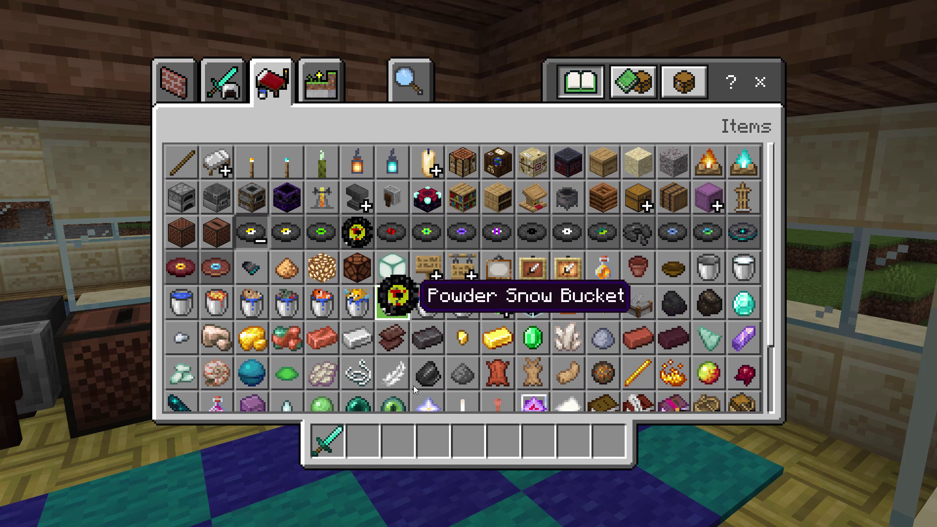
click(400, 442)
key(Escape)
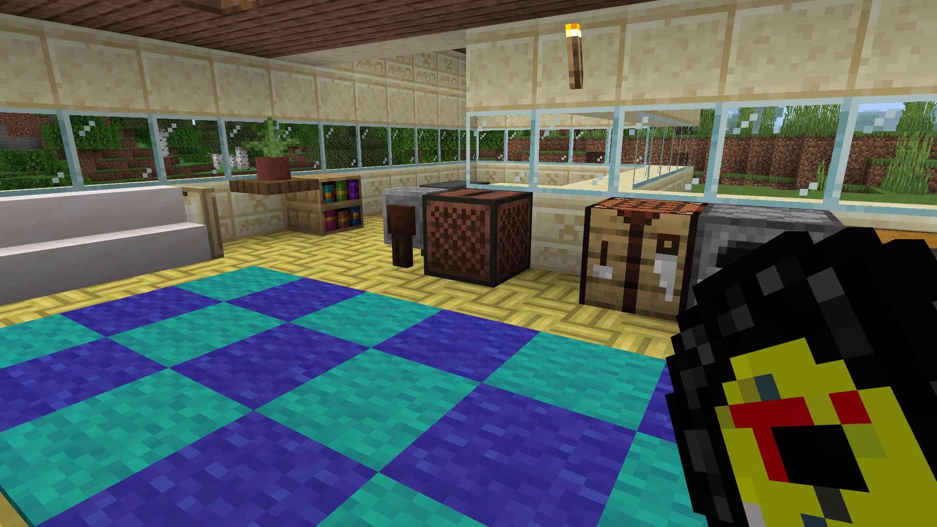
key(w)
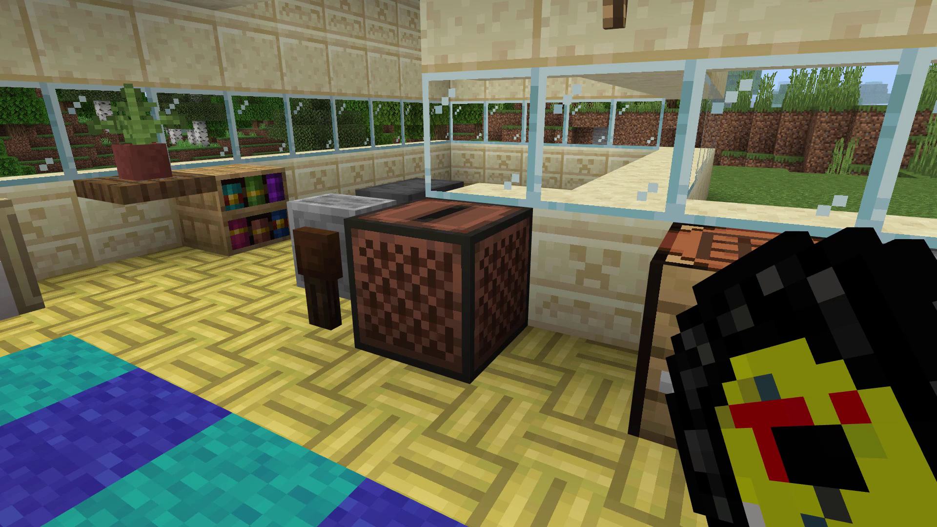
right_click(469, 263)
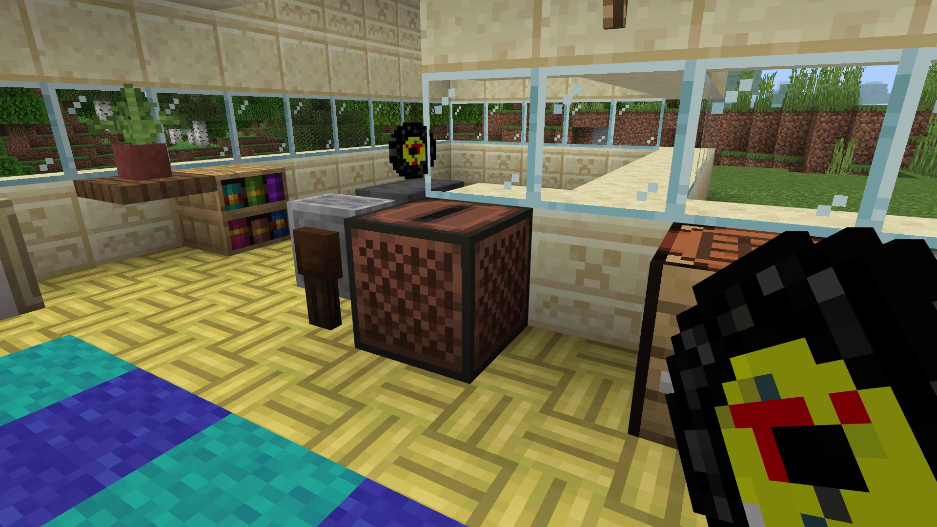
key(F5)
key(F5)
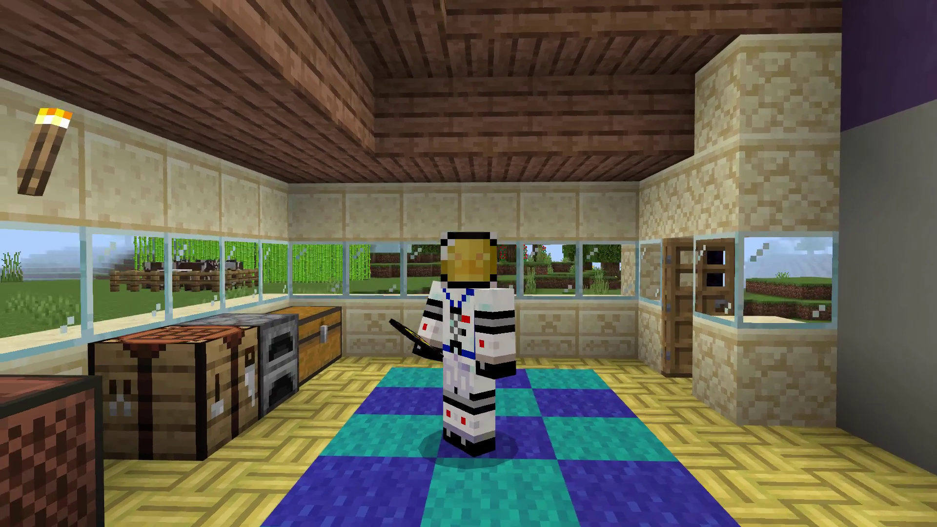